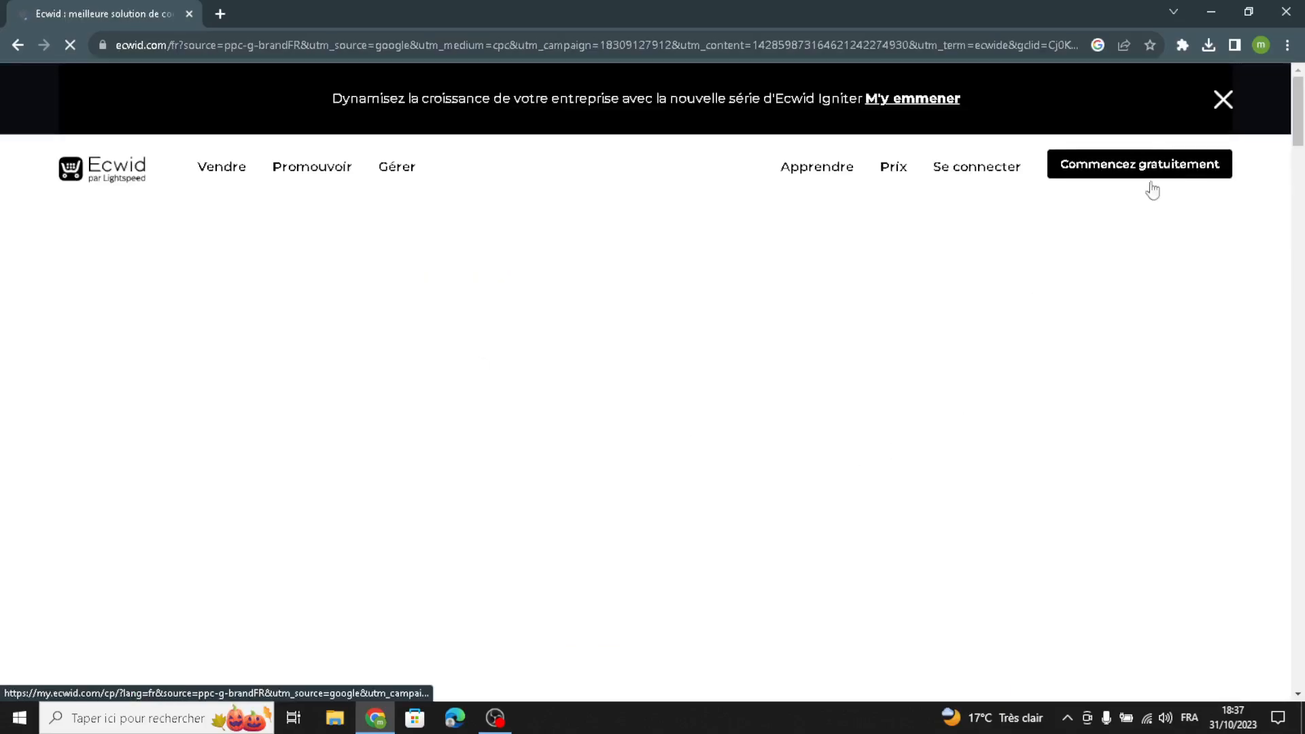
- Translate the Ecwid homepage from French to English and dismiss the translation pop-up
right_click(523, 271)
click(550, 201)
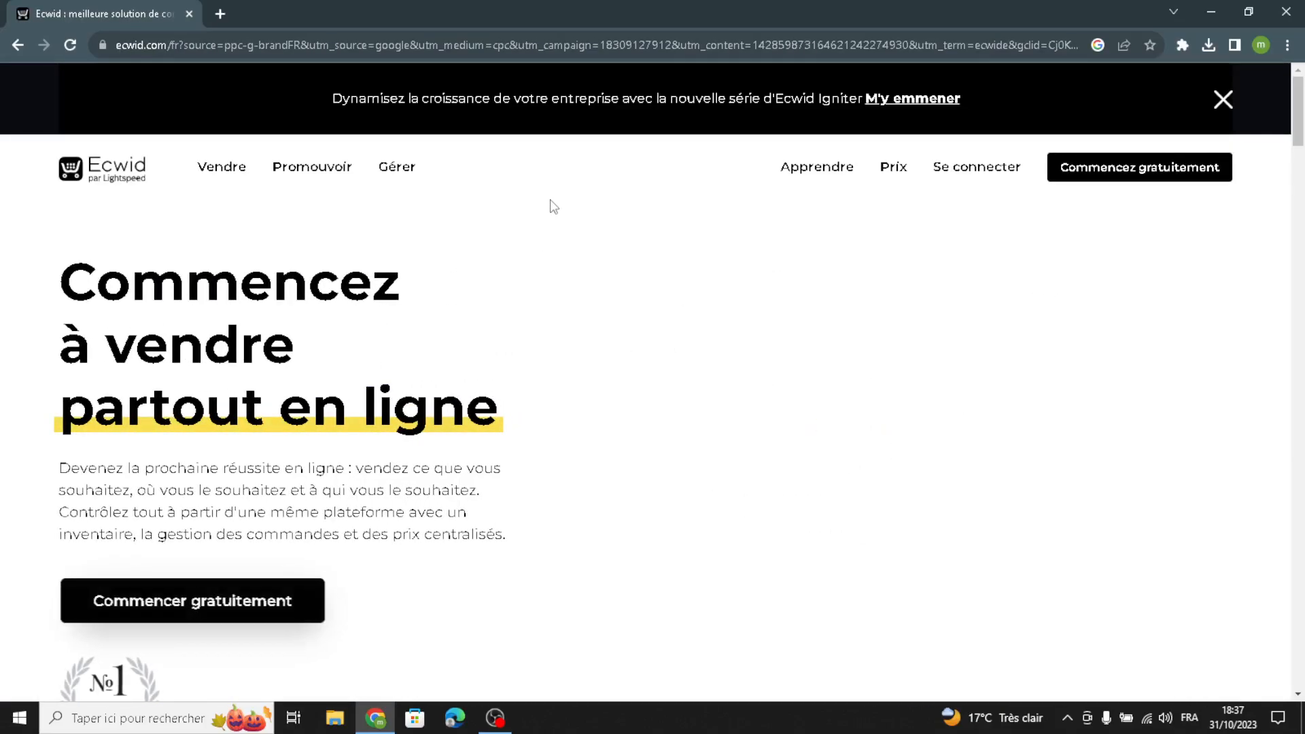
right_click(574, 334)
click(639, 525)
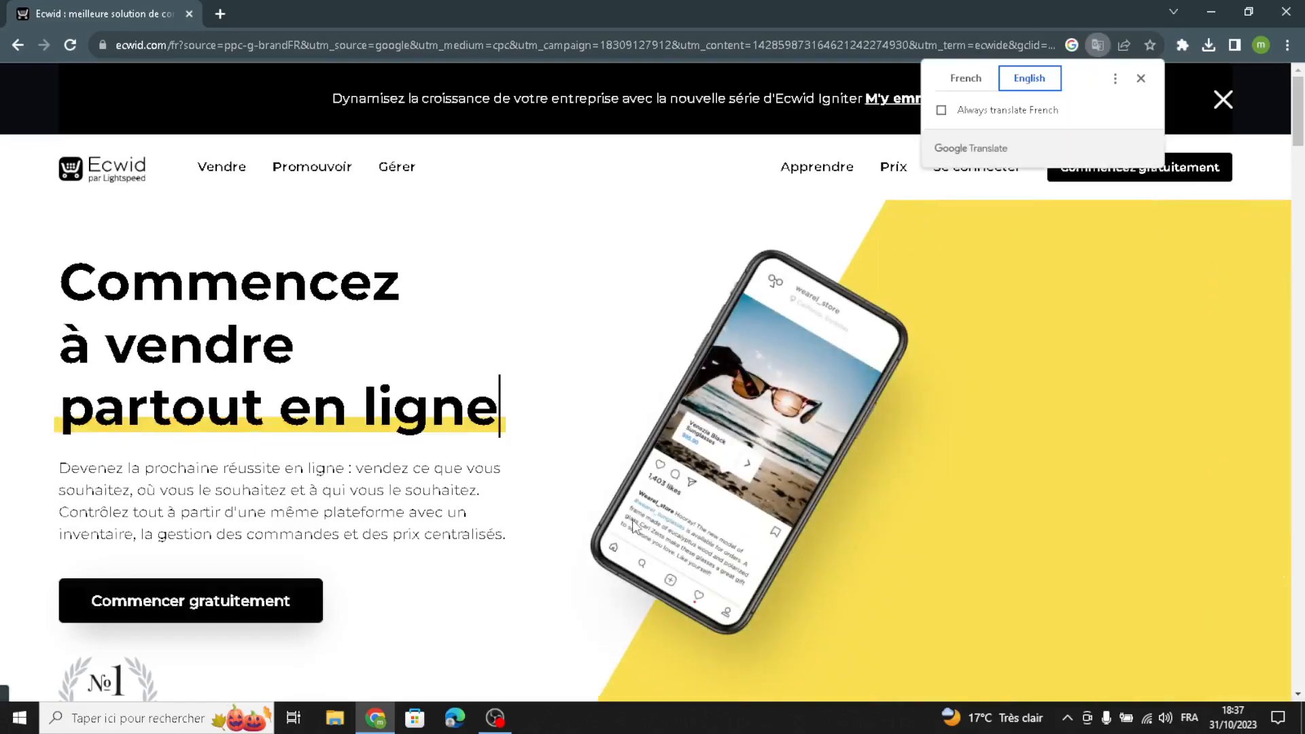
click(1141, 82)
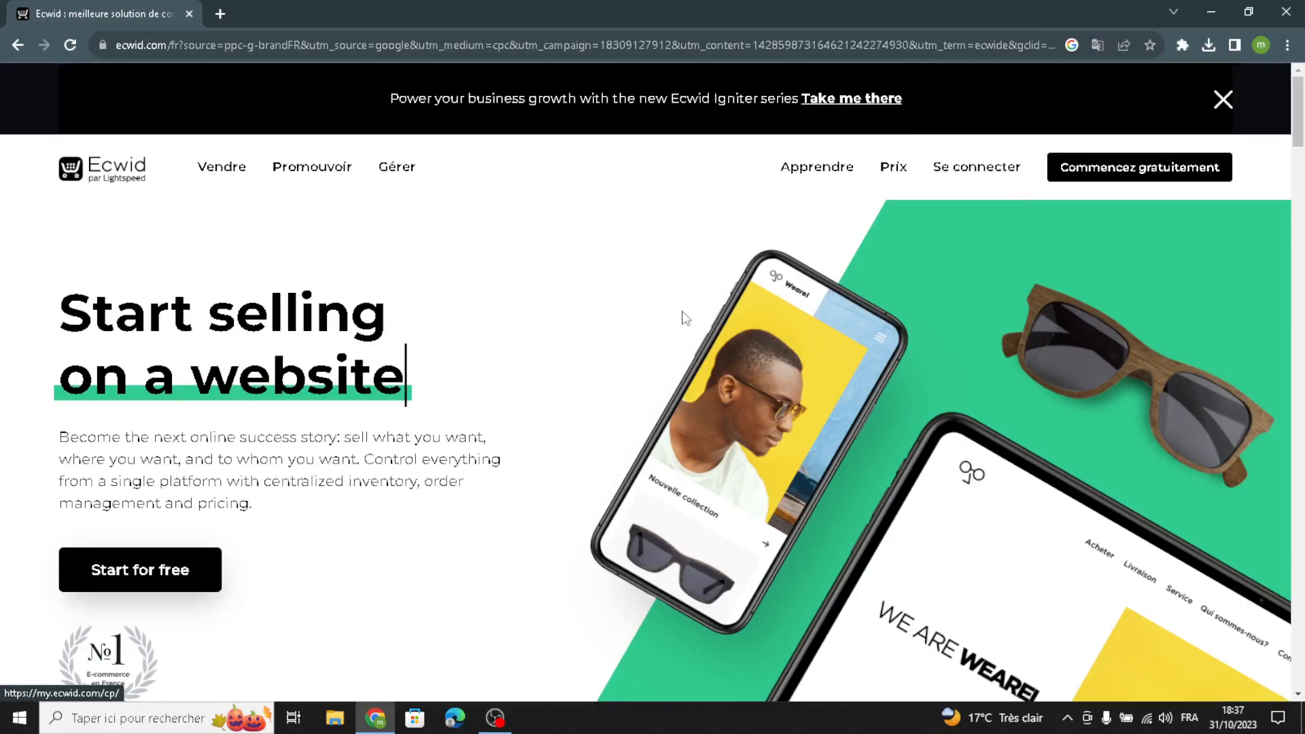
- Start using Ecwid for free and translate the store control panel into English
click(1166, 168)
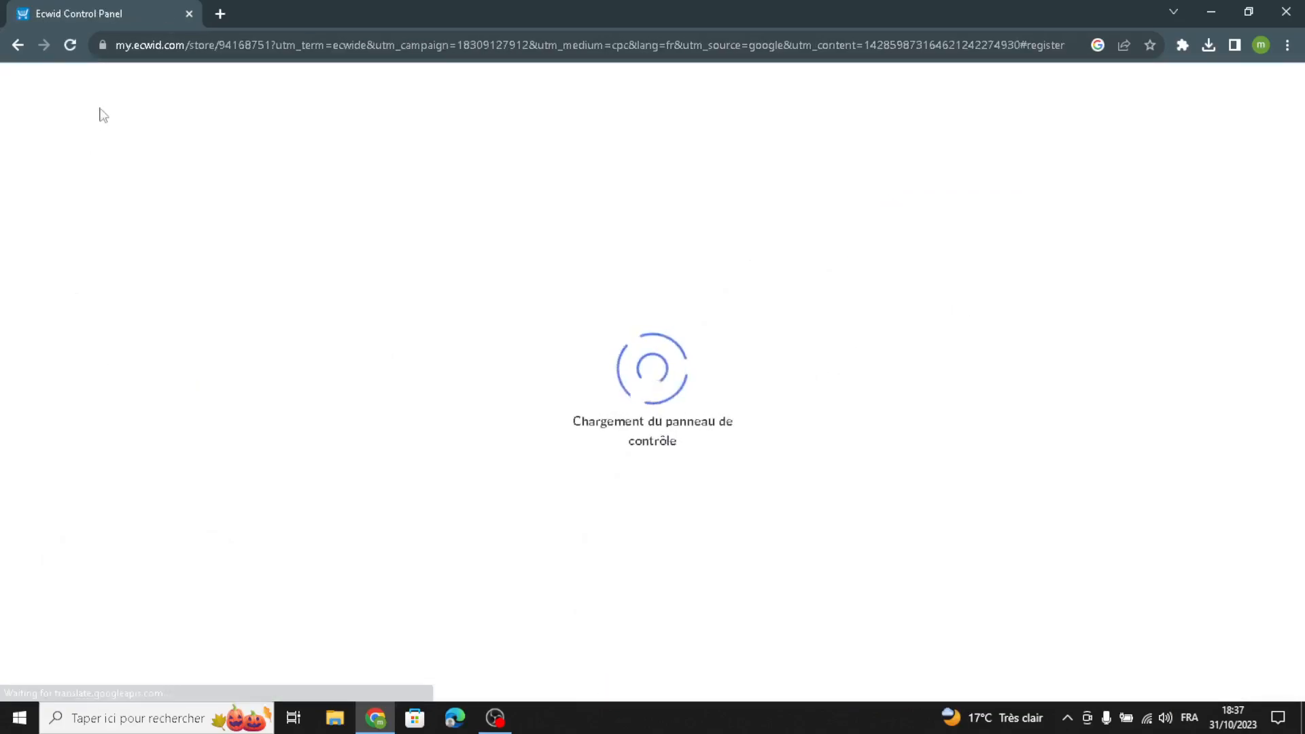
right_click(549, 473)
click(559, 575)
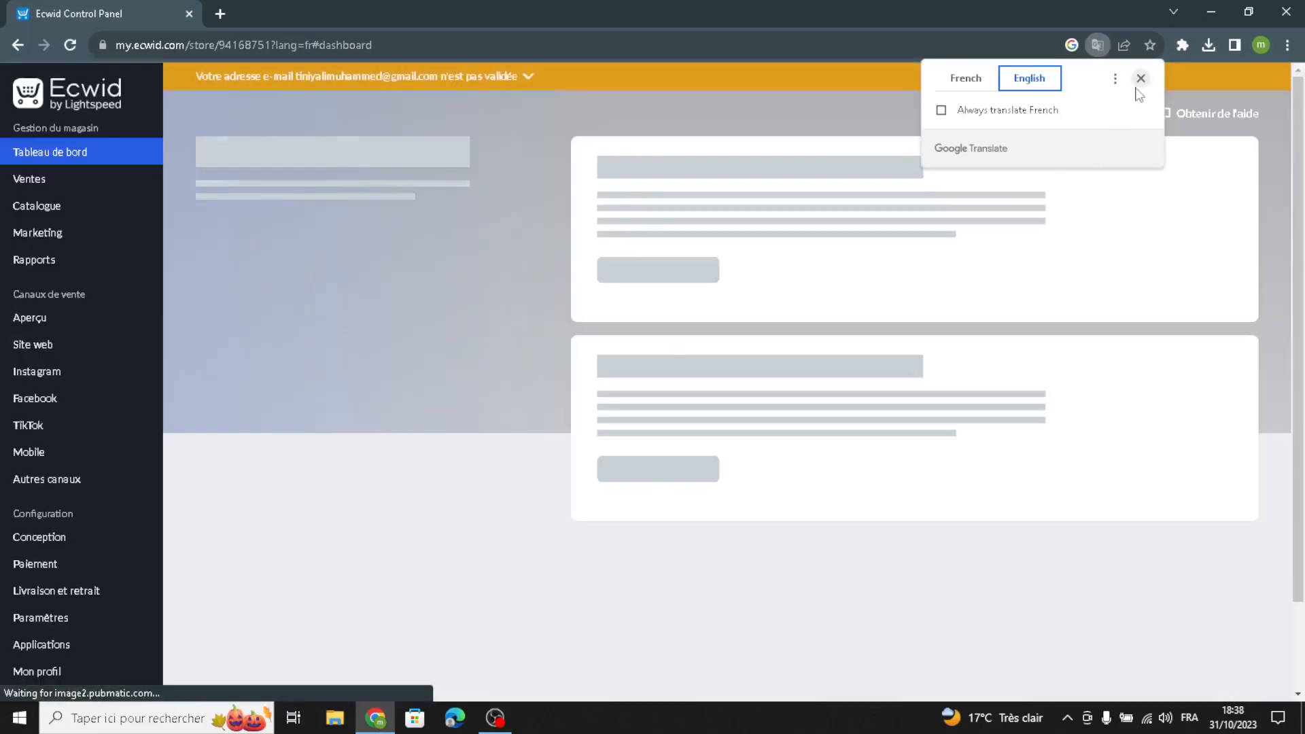
click(1140, 78)
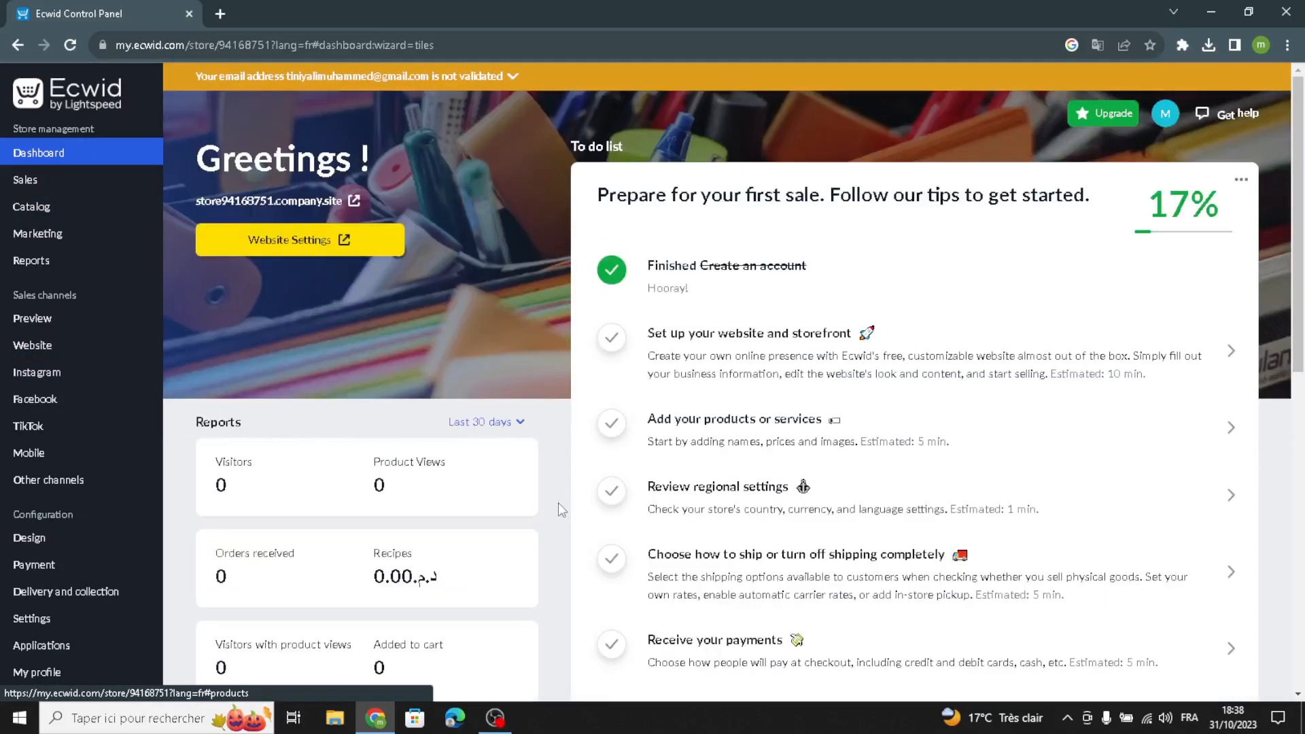
- Start setting up the website and storefront from the to-do list and open the editor's site template gallery
click(711, 370)
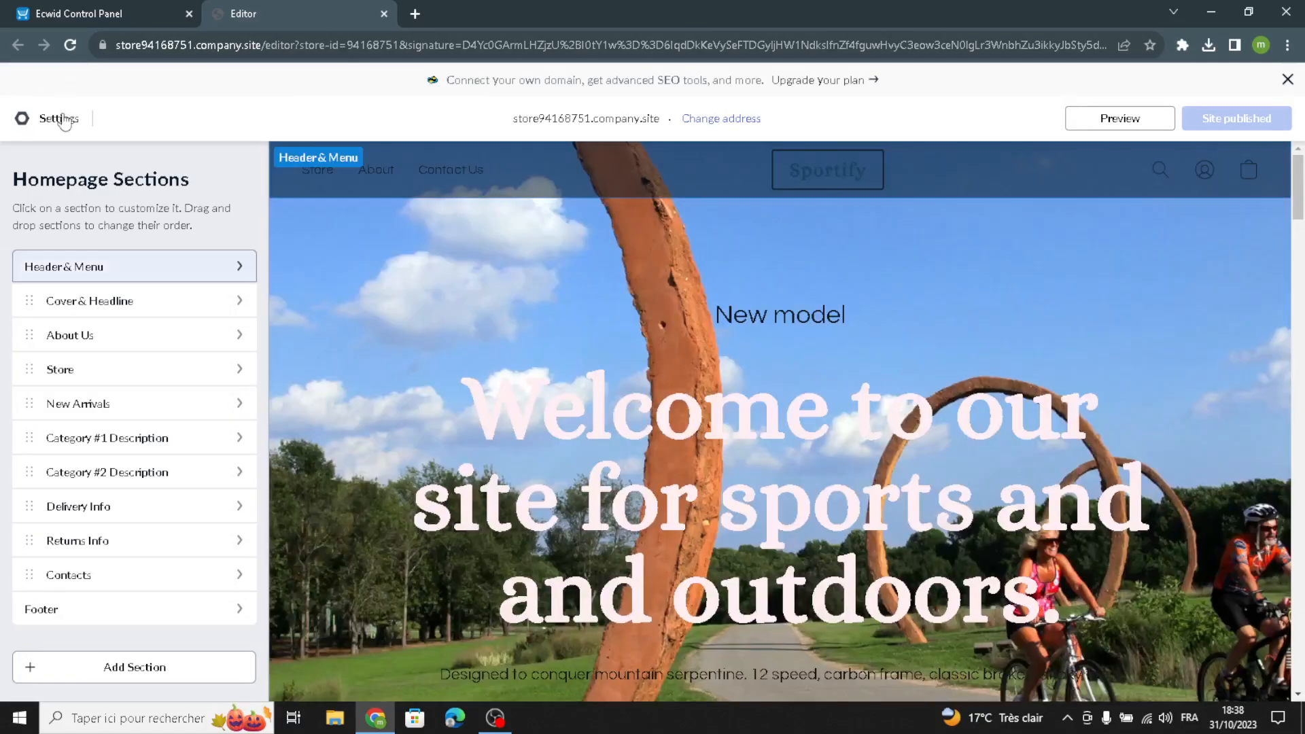
click(63, 121)
click(357, 275)
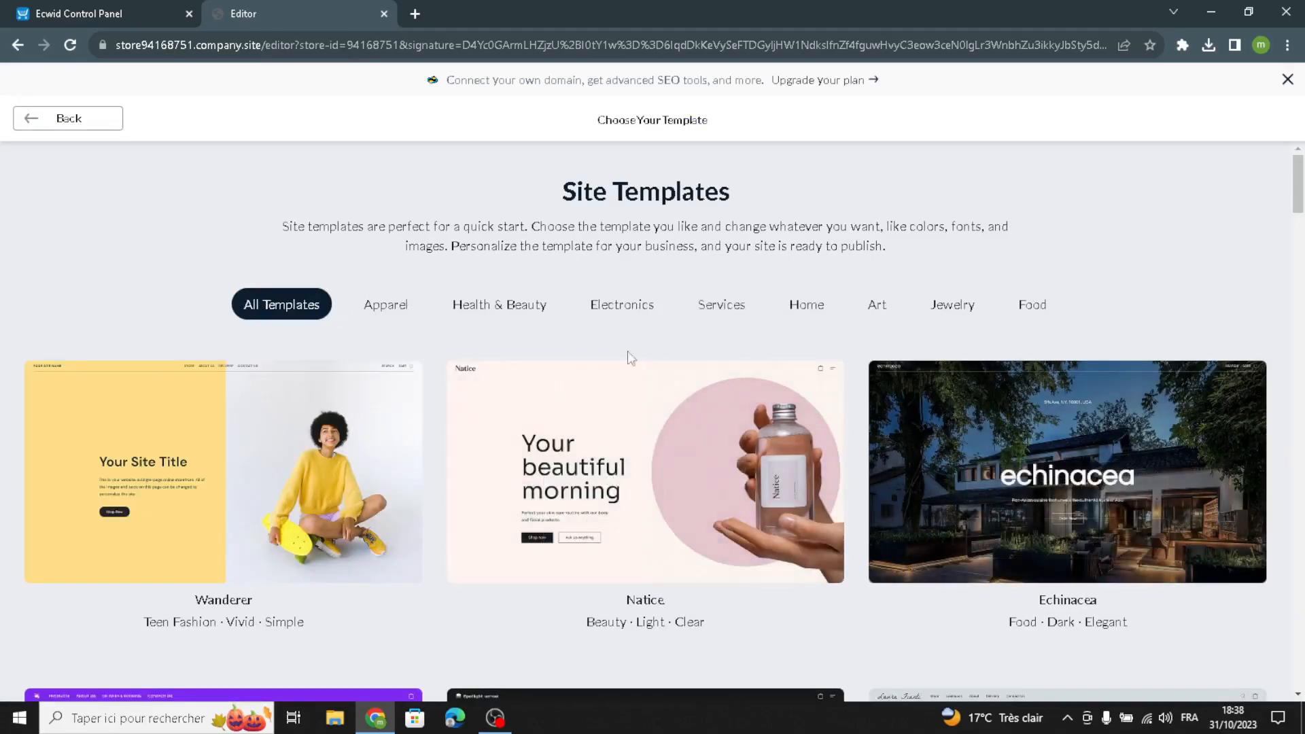
- Look over the available site templates, including those in the Services category
scroll(785, 469, down, 4)
scroll(774, 449, up, 3)
scroll(771, 445, up, 1)
mouse_move(183, 391)
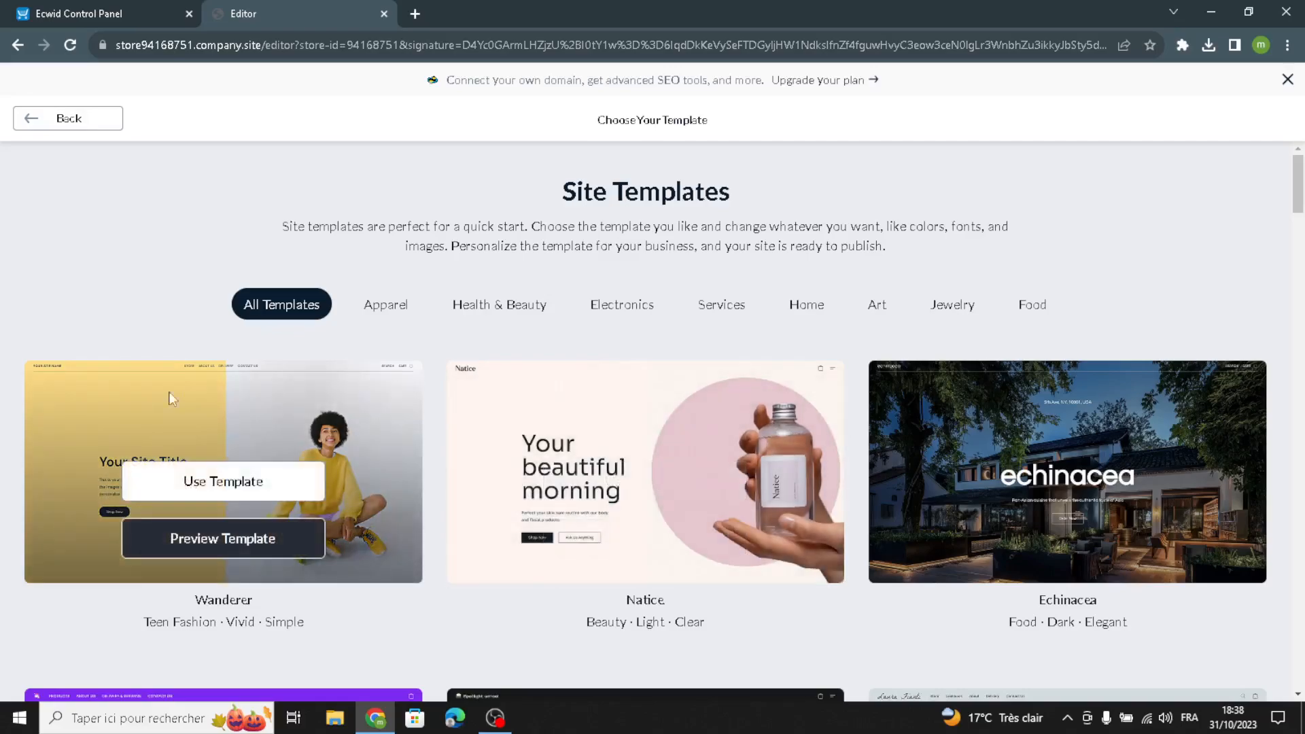
scroll(113, 384, down, 6)
scroll(1033, 505, up, 6)
mouse_move(1010, 506)
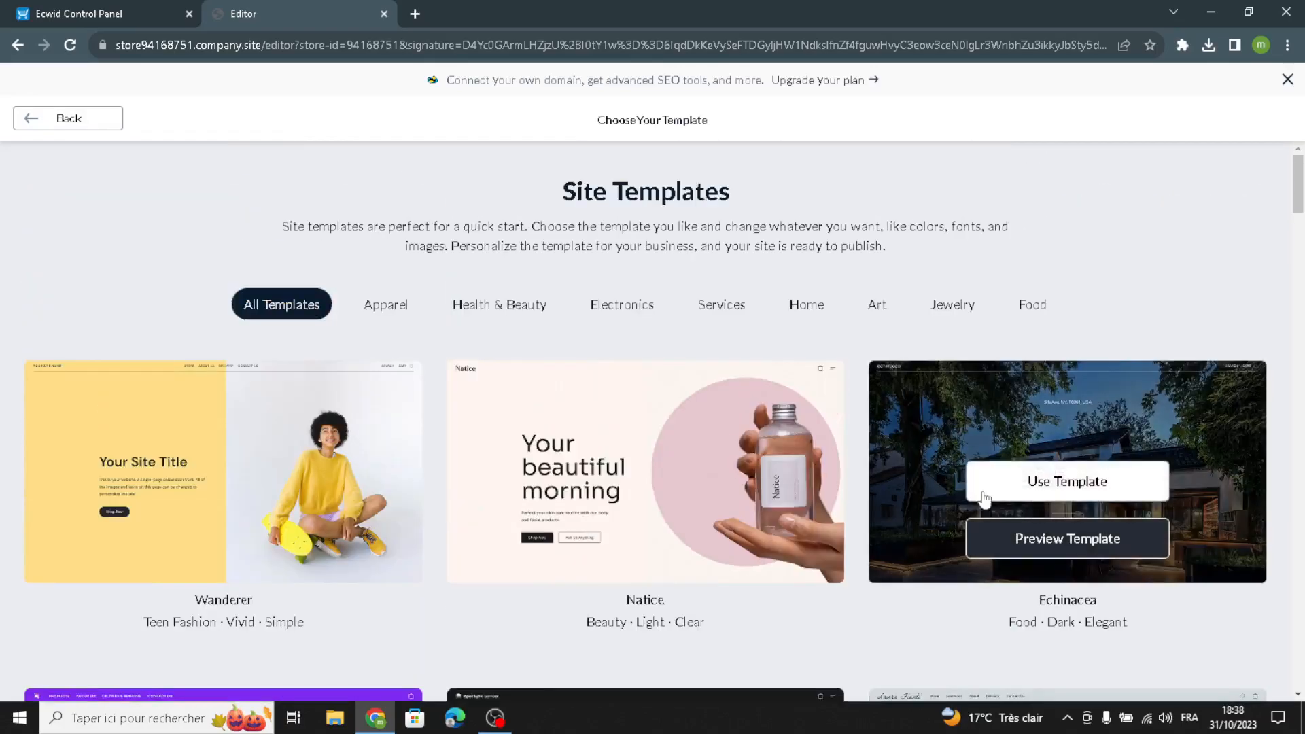
click(711, 318)
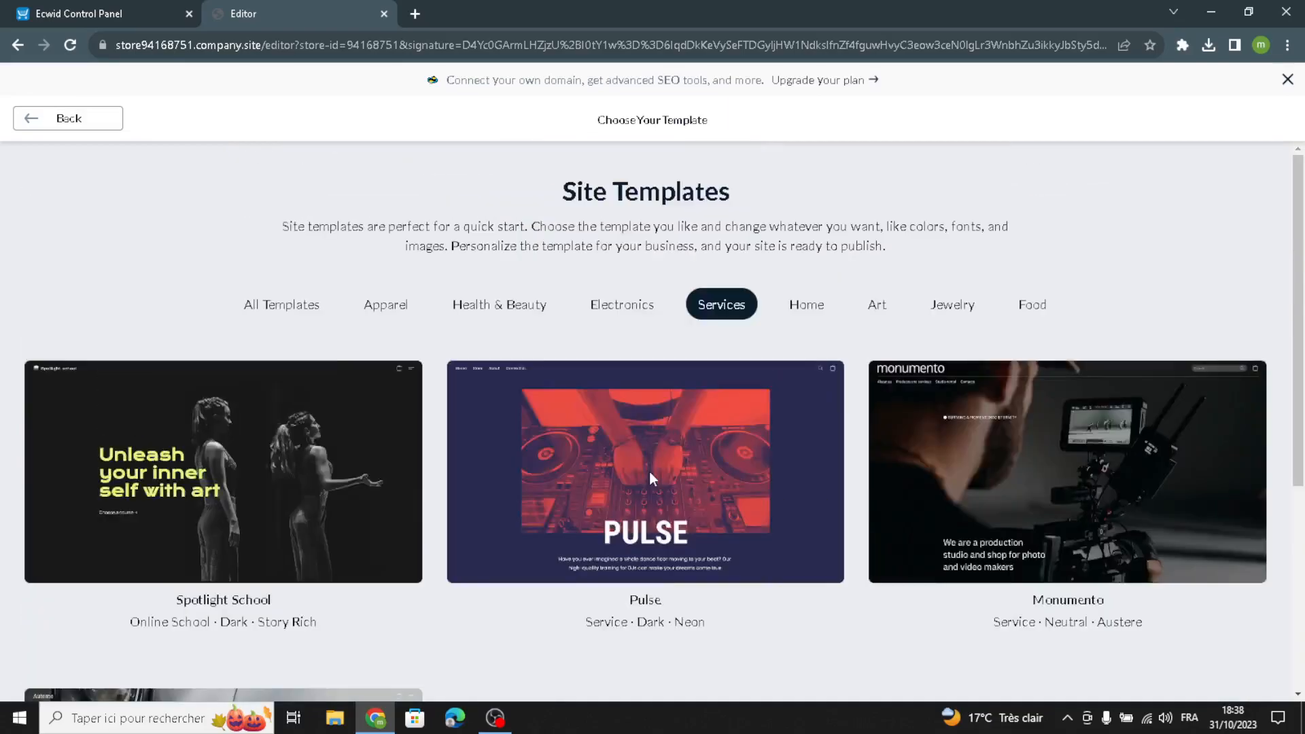
mouse_move(660, 488)
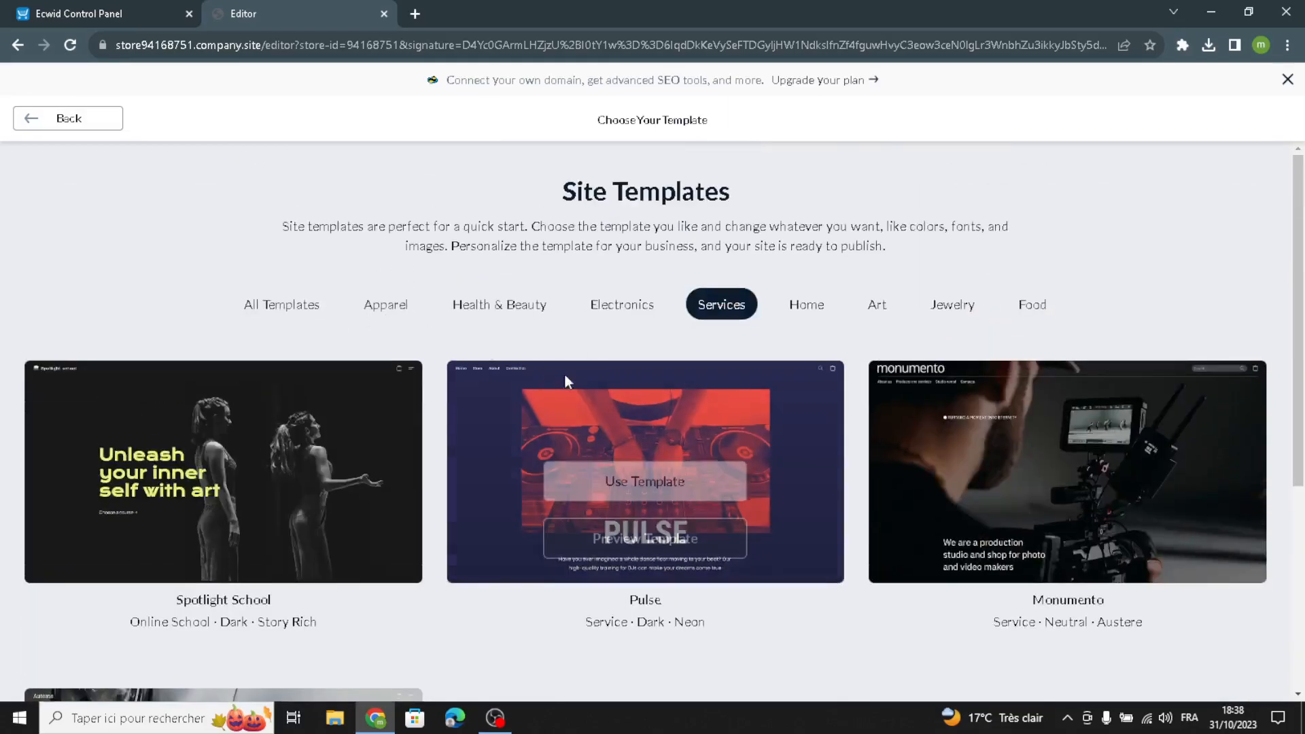
- Browse all templates again and apply the Art · Light · Minimalist one headlined "'22 Available for purchase now"
click(277, 307)
scroll(602, 469, down, 7)
scroll(604, 469, down, 15)
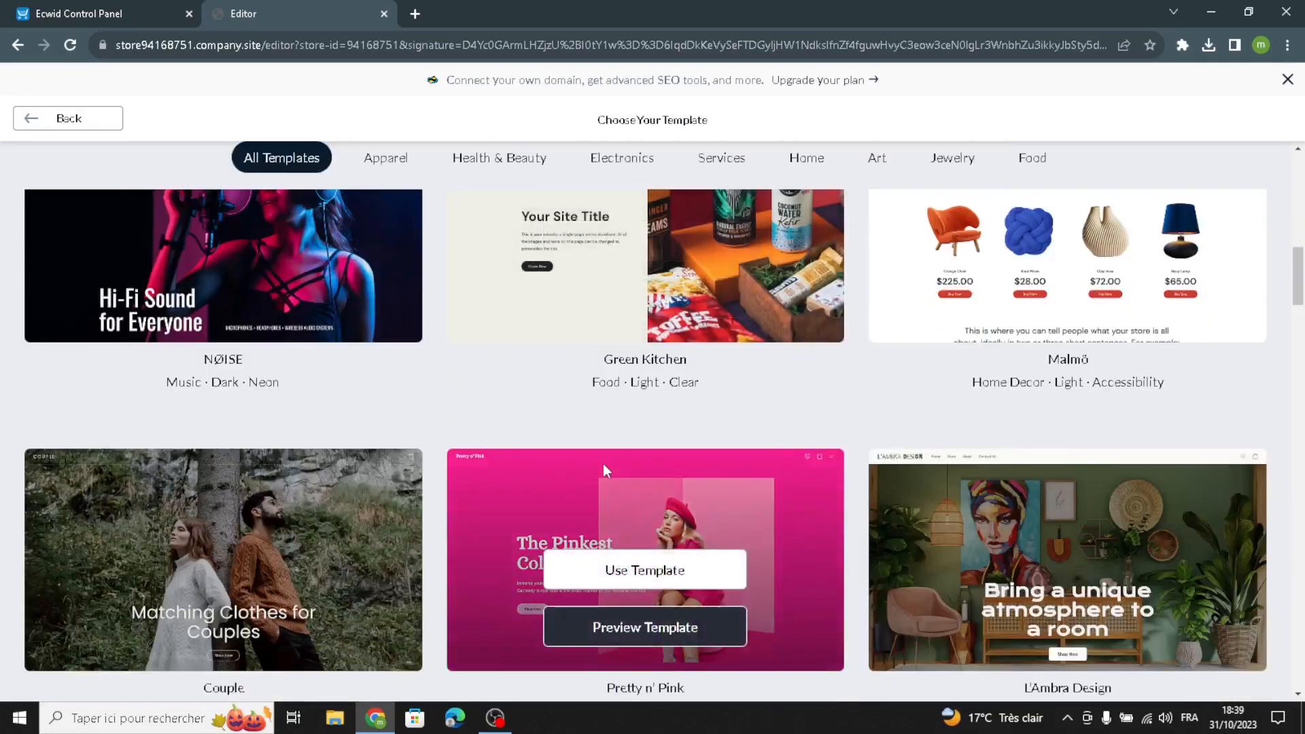
scroll(603, 472, up, 4)
scroll(748, 492, down, 12)
scroll(751, 497, down, 2)
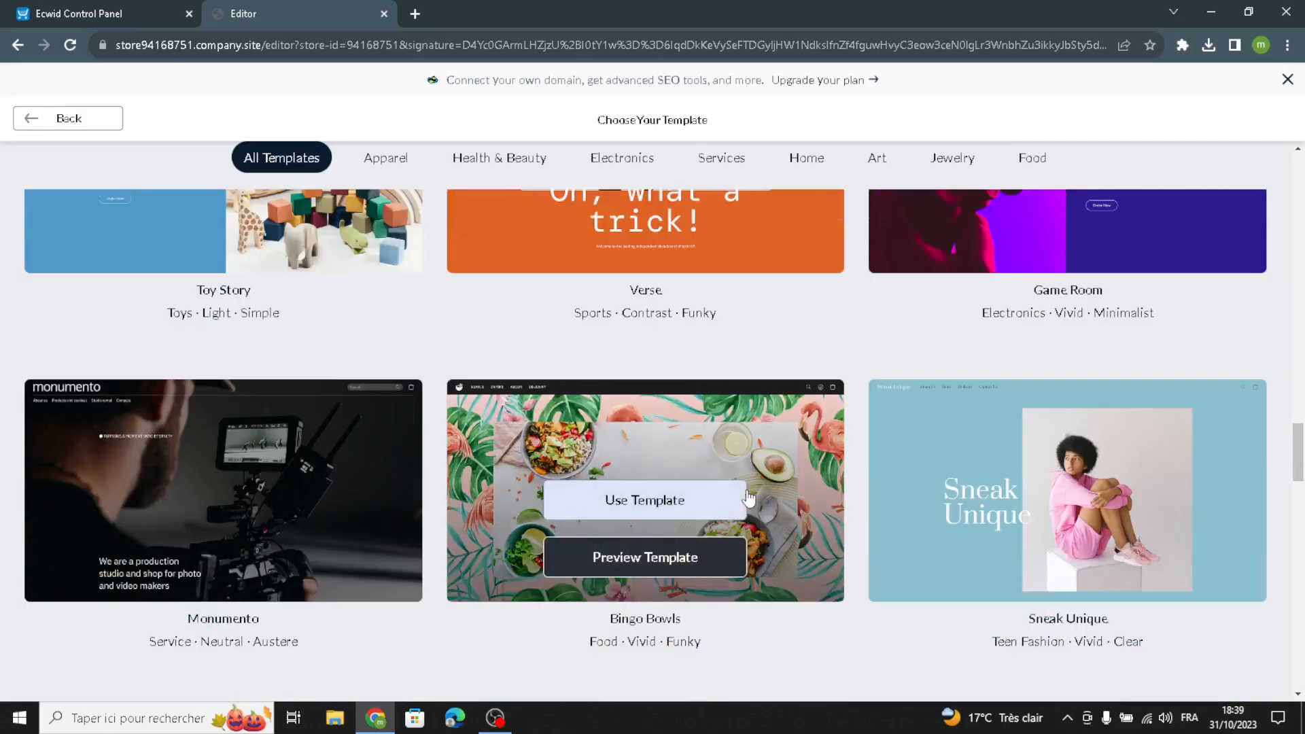
scroll(748, 500, up, 2)
scroll(747, 500, down, 12)
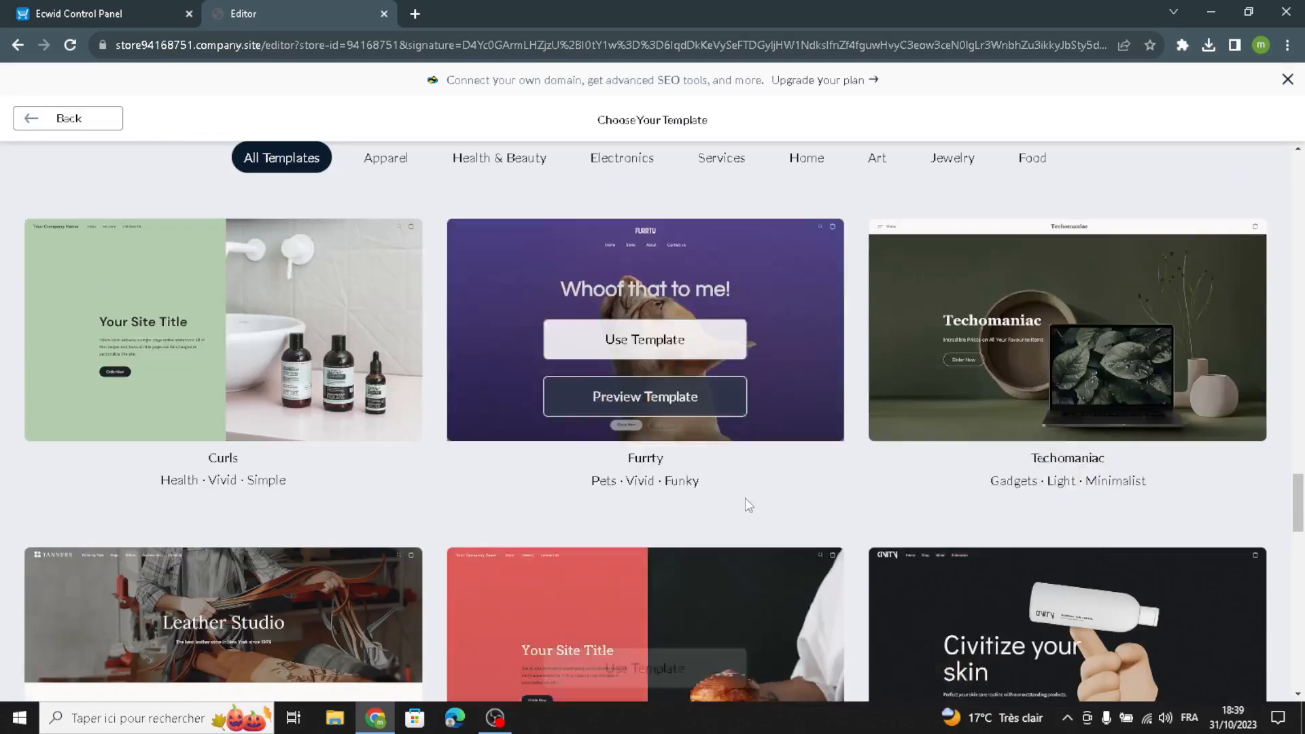
scroll(740, 506, down, 5)
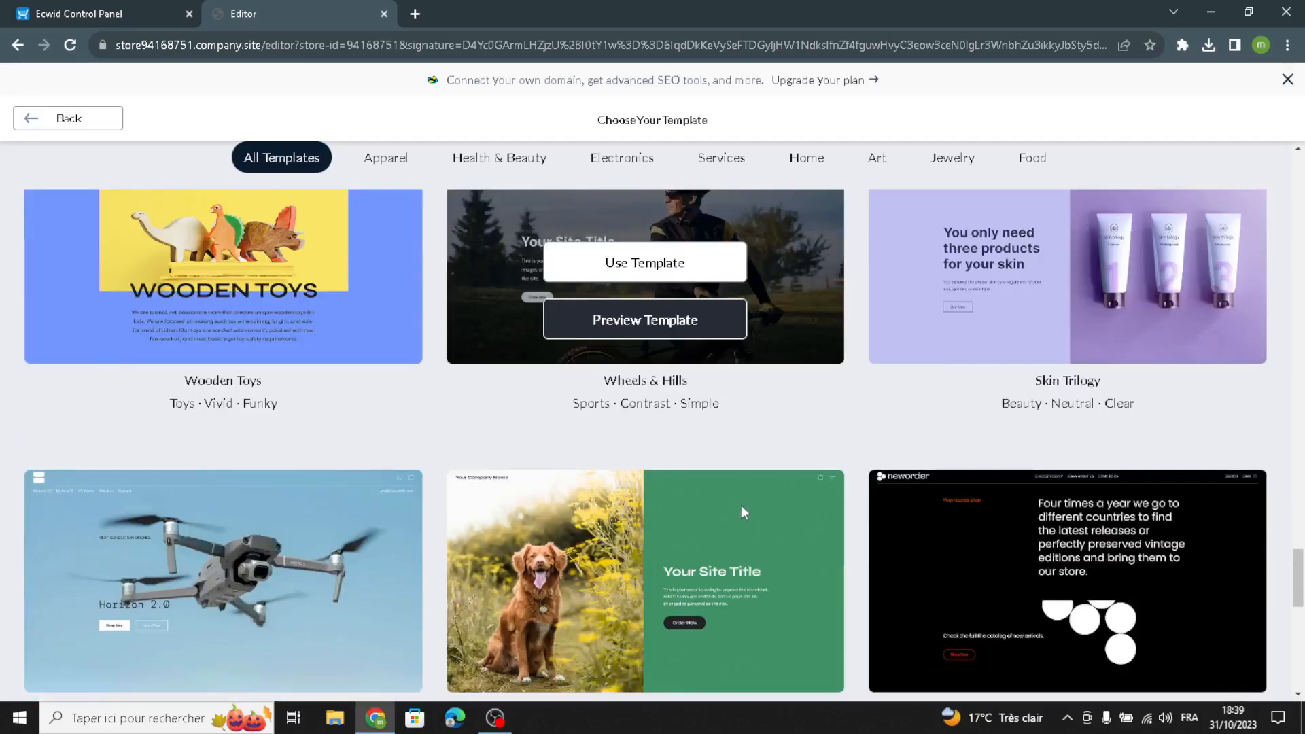
scroll(740, 506, up, 1)
scroll(742, 512, up, 2)
scroll(740, 503, down, 3)
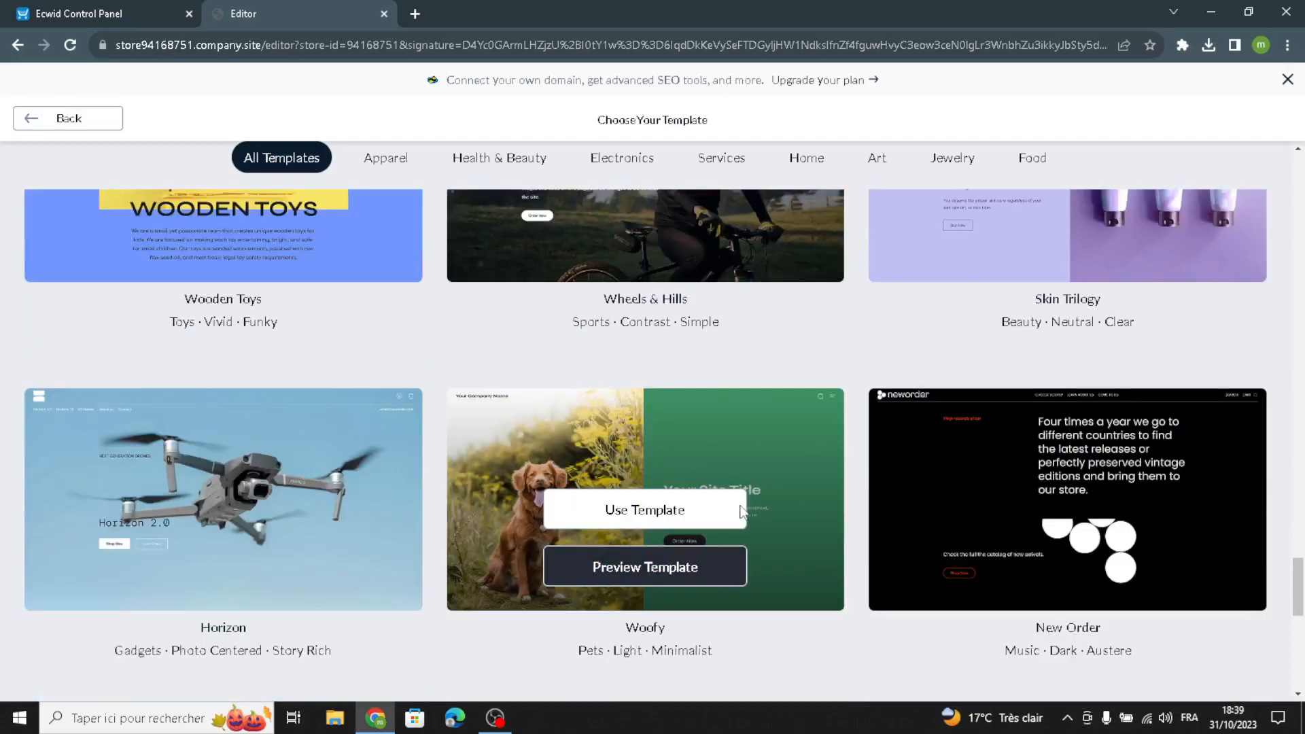
scroll(714, 496, up, 4)
scroll(714, 498, up, 11)
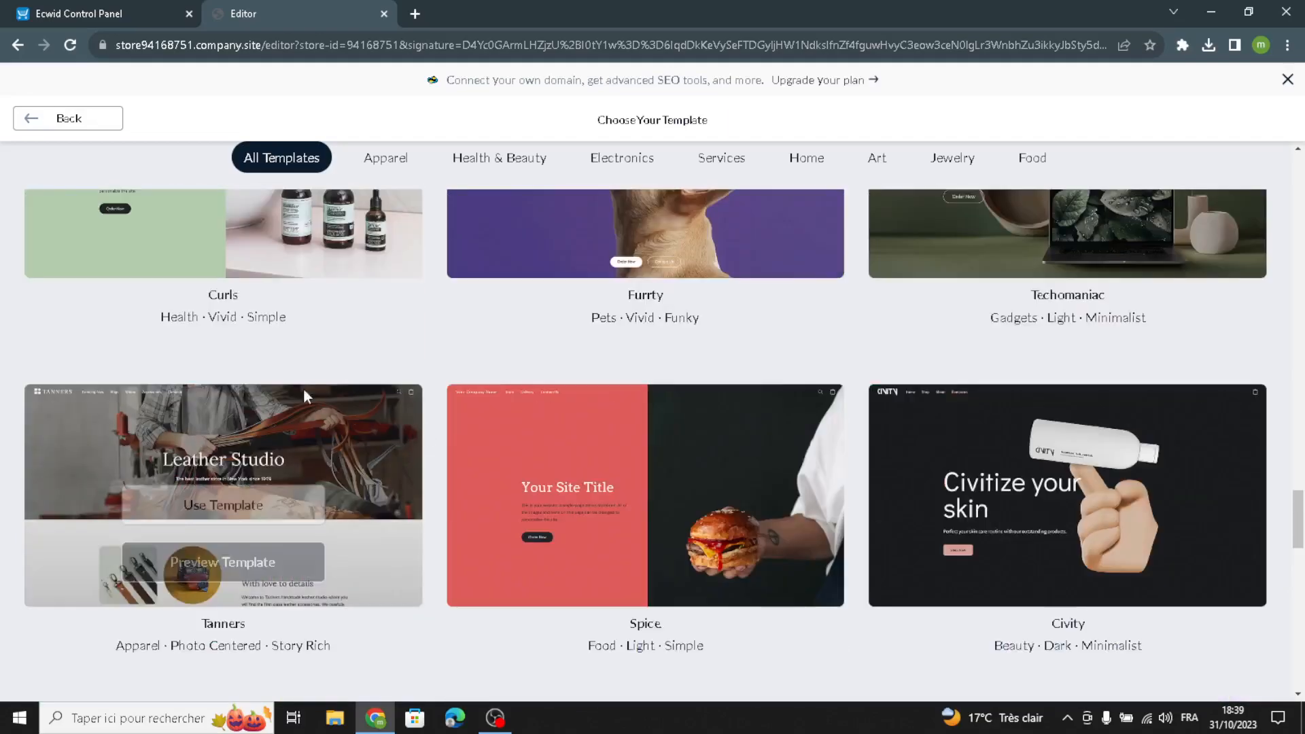
scroll(269, 394, up, 8)
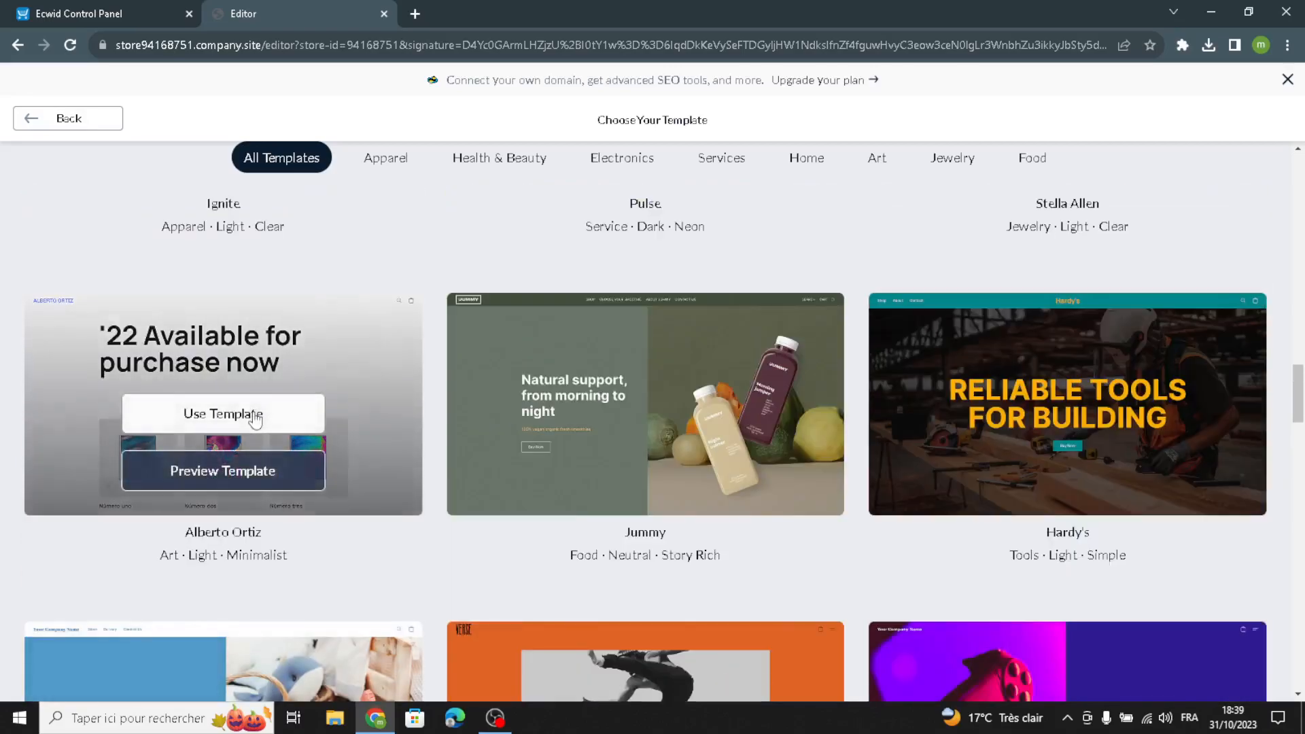
click(280, 425)
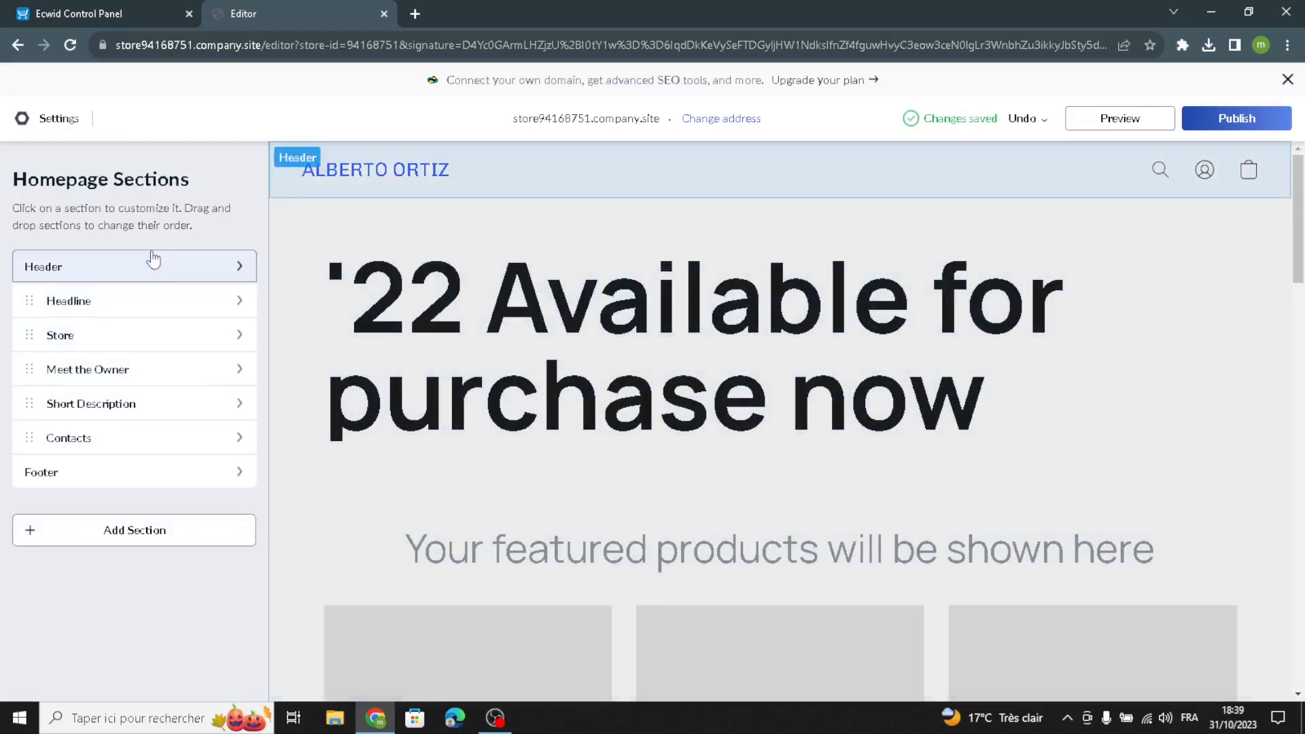
- Change the header's site logo text to "WordWeave" and return to the header settings
click(158, 266)
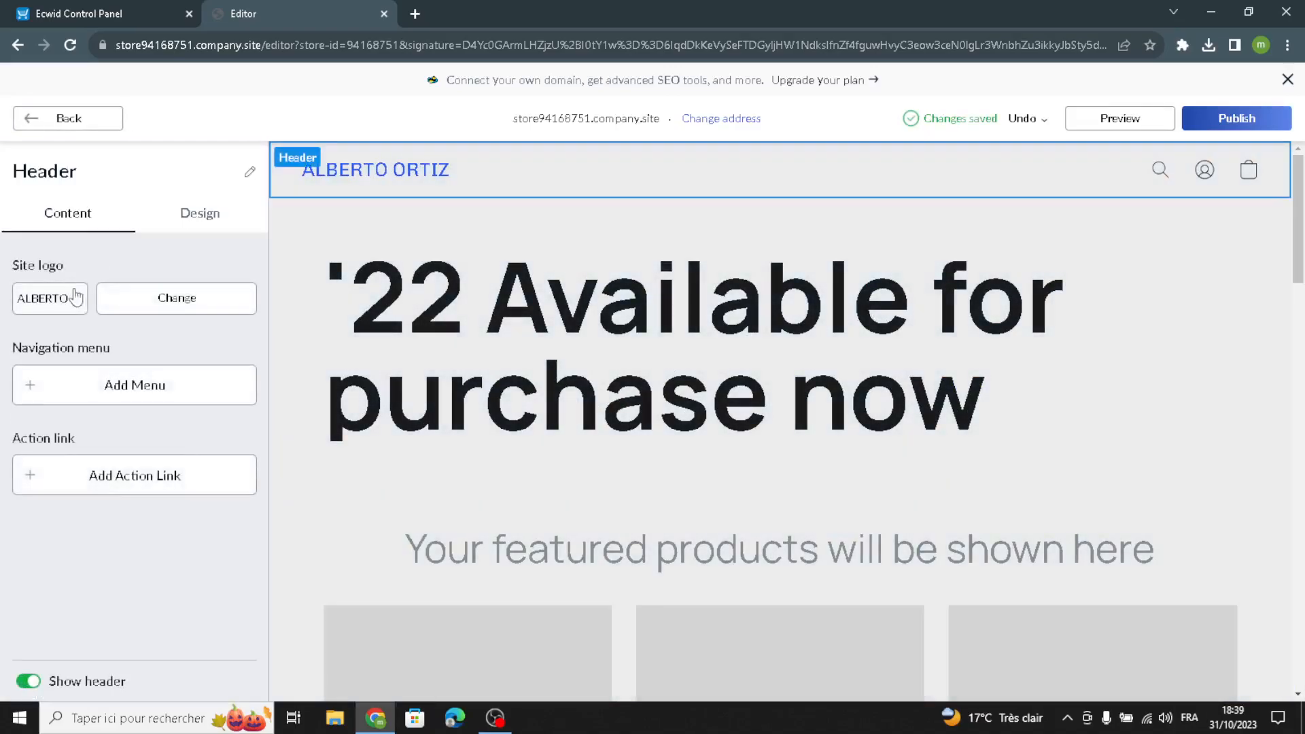
click(73, 298)
drag(102, 341, 36, 344)
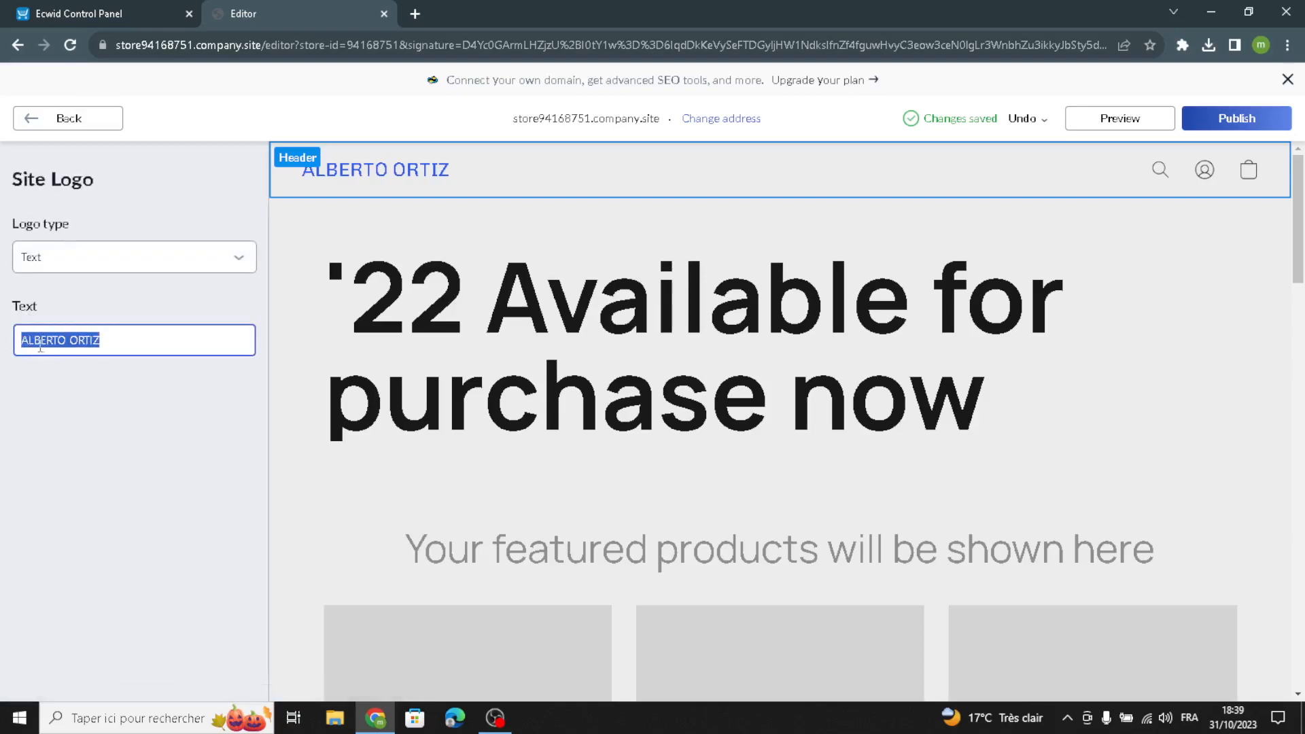
text(WordWeave)
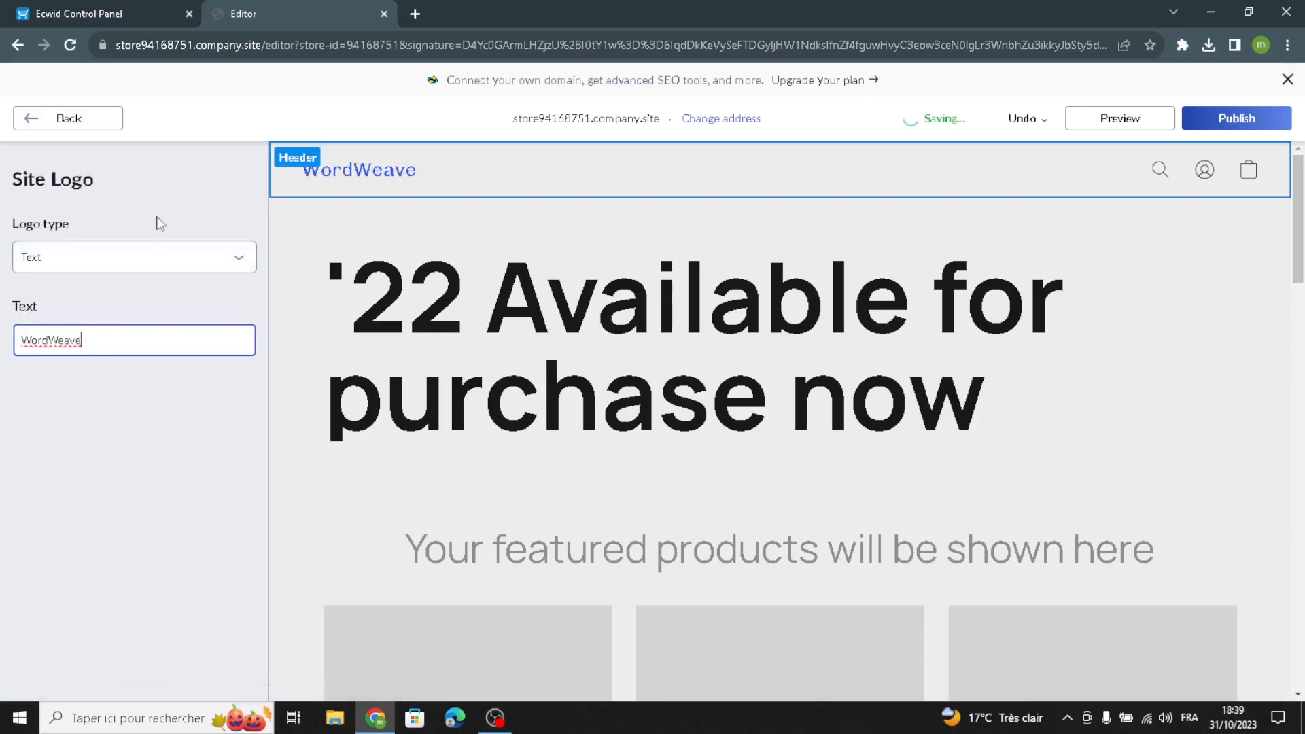
click(54, 122)
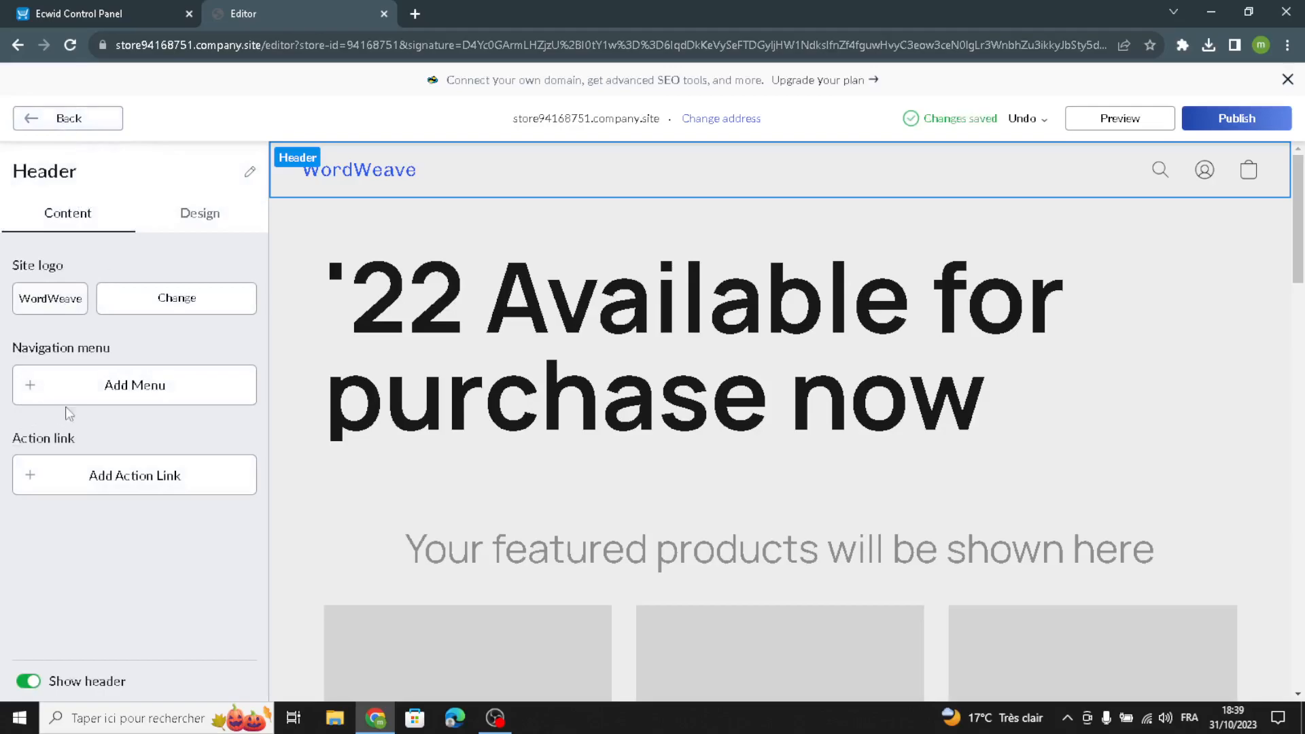
- Add a navigation menu item to the header and choose the header layout with a centred logo and the menu on its left
click(87, 400)
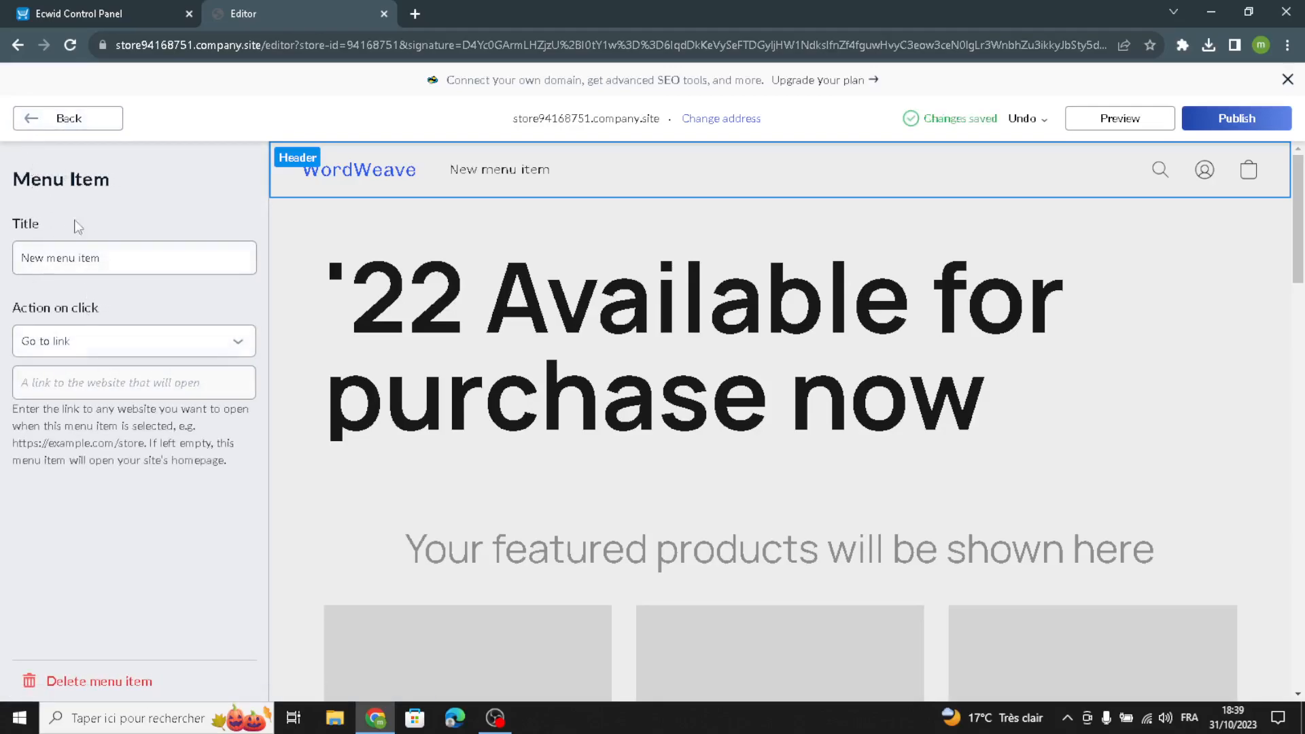
click(50, 115)
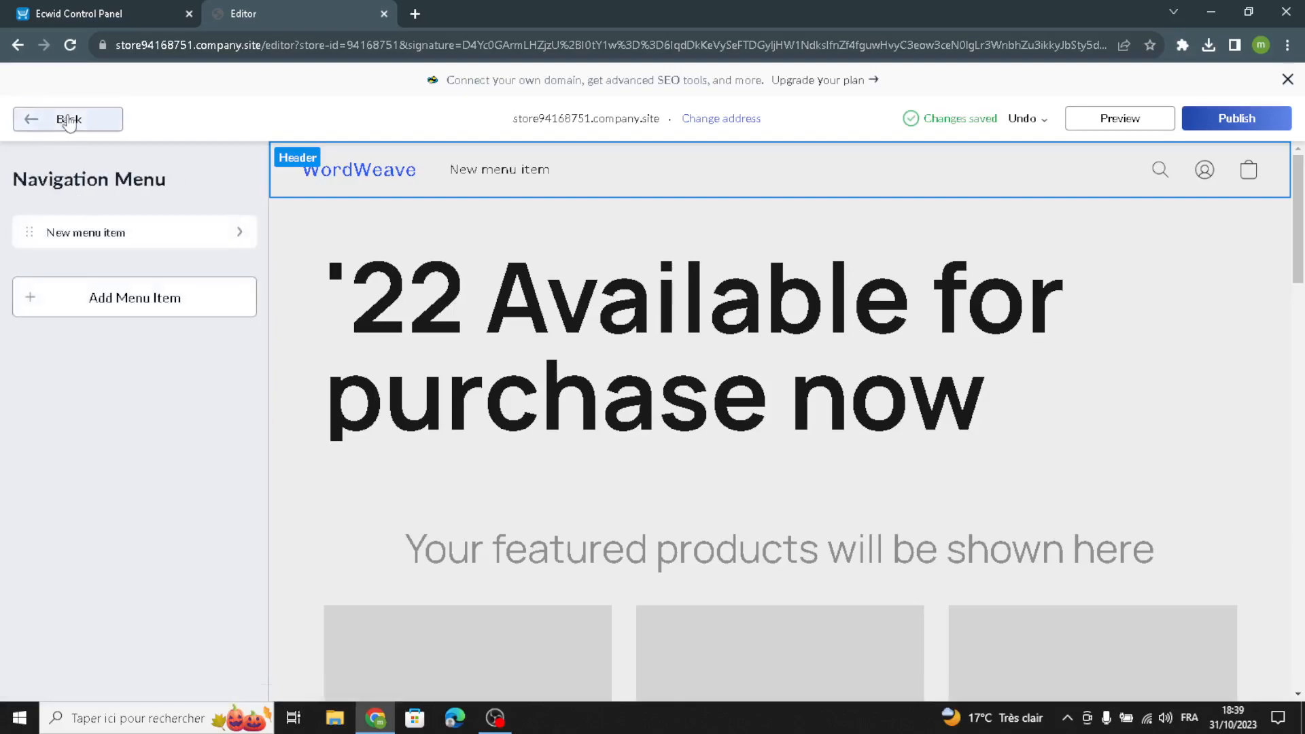
click(68, 118)
click(191, 228)
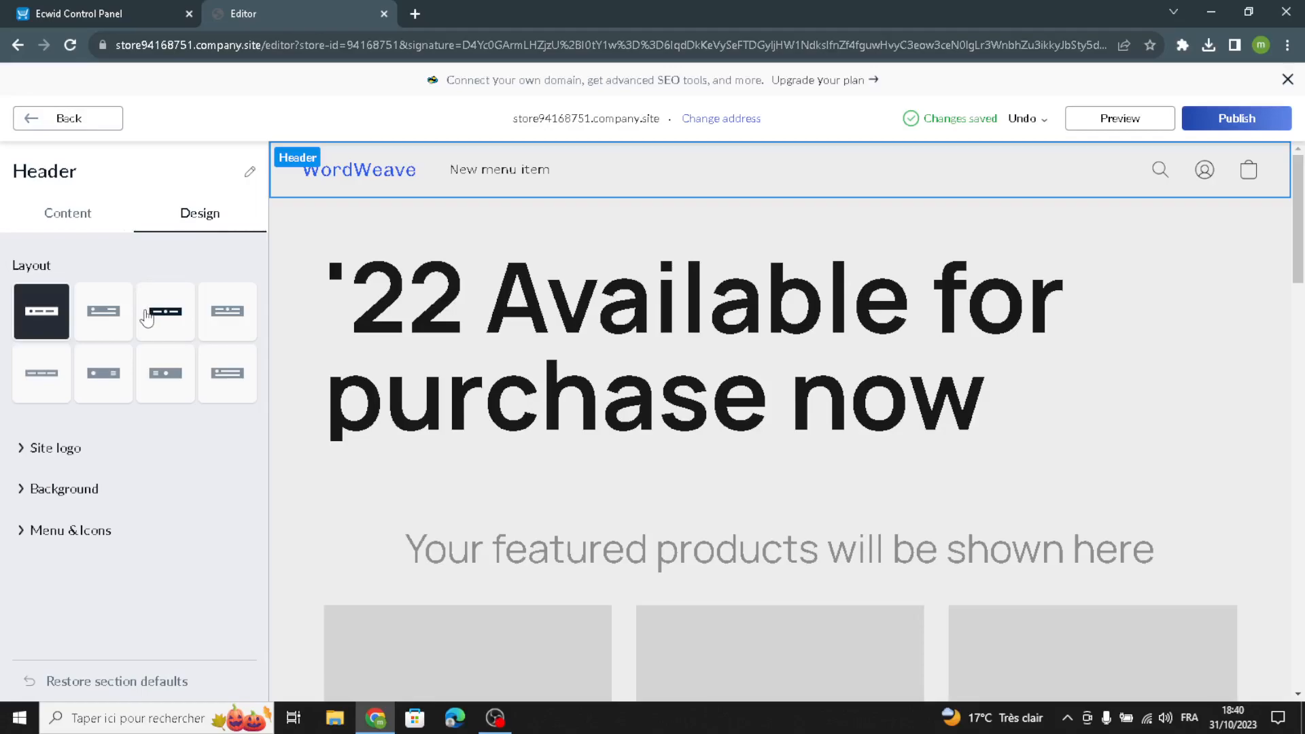
click(144, 316)
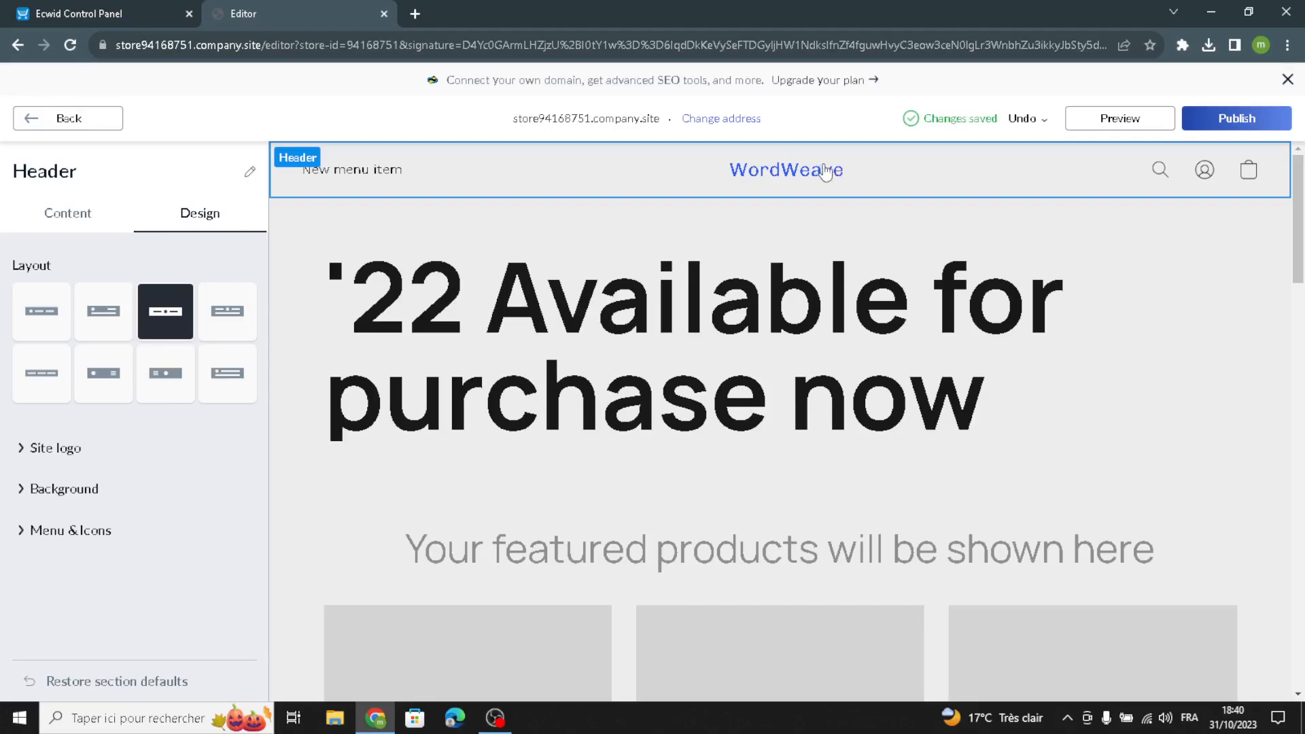
- Set the site logo's font to Alice and its size to 26
click(62, 454)
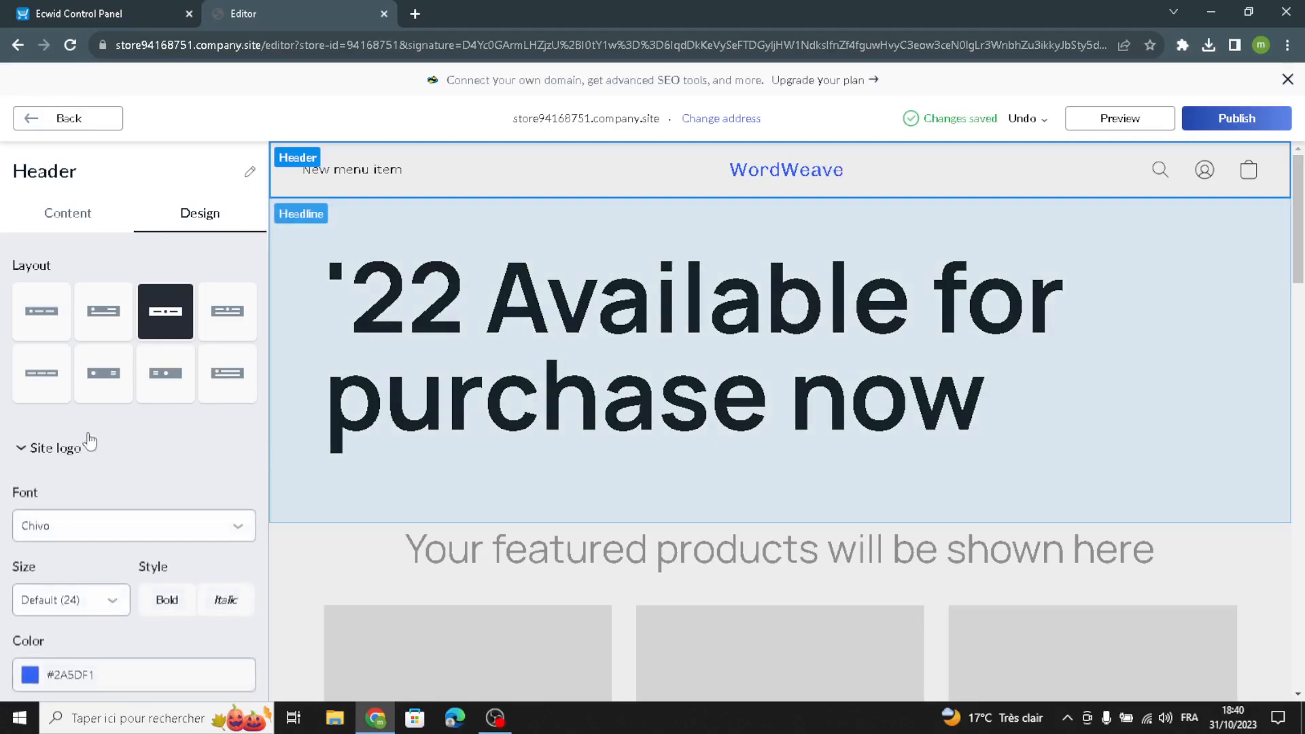
click(60, 532)
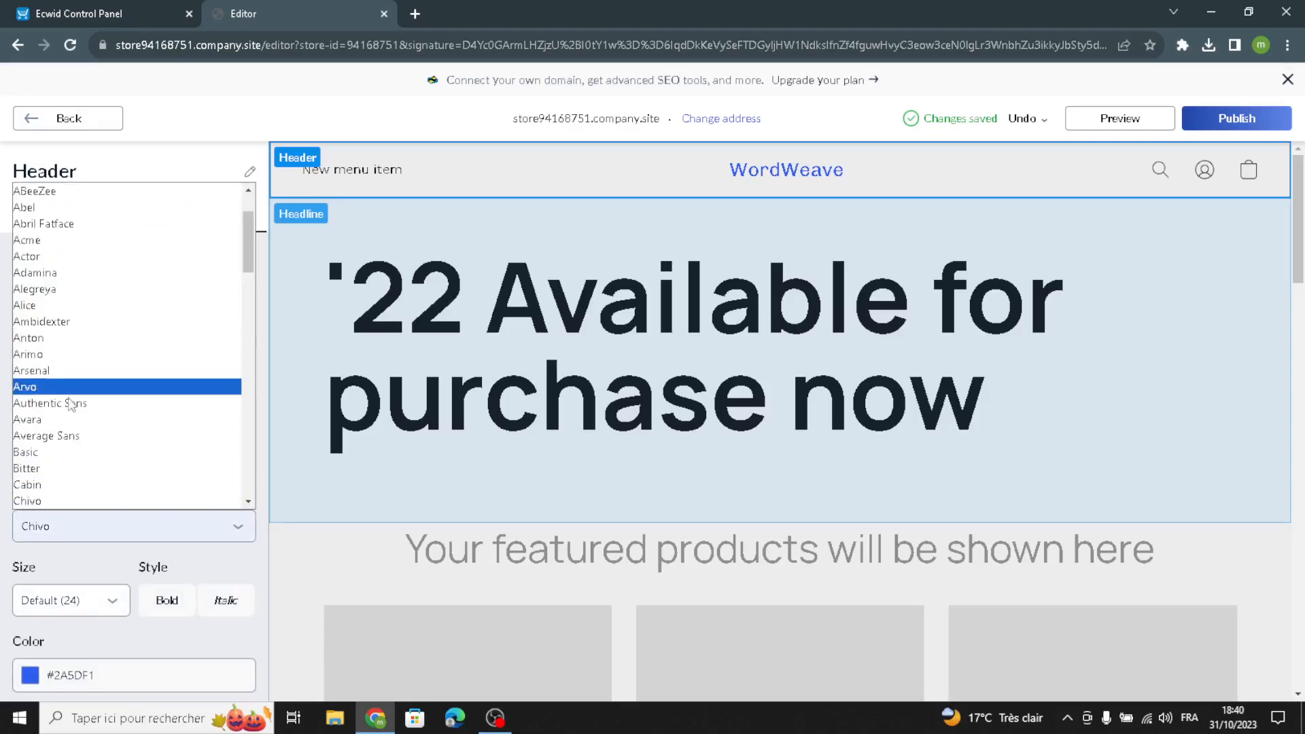
click(31, 305)
click(47, 598)
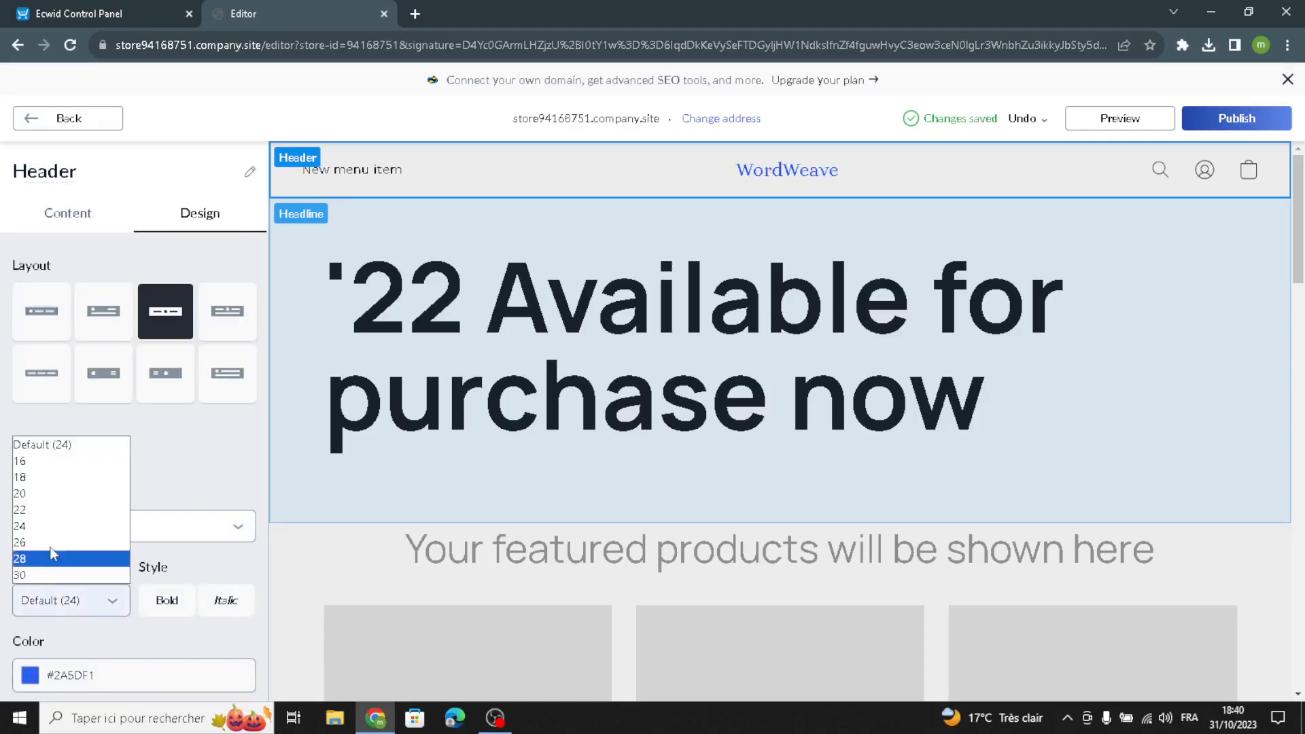
click(47, 543)
- Set the site logo's colour to #1F3D58 and add a frame outline around it
scroll(30, 537, down, 2)
click(28, 513)
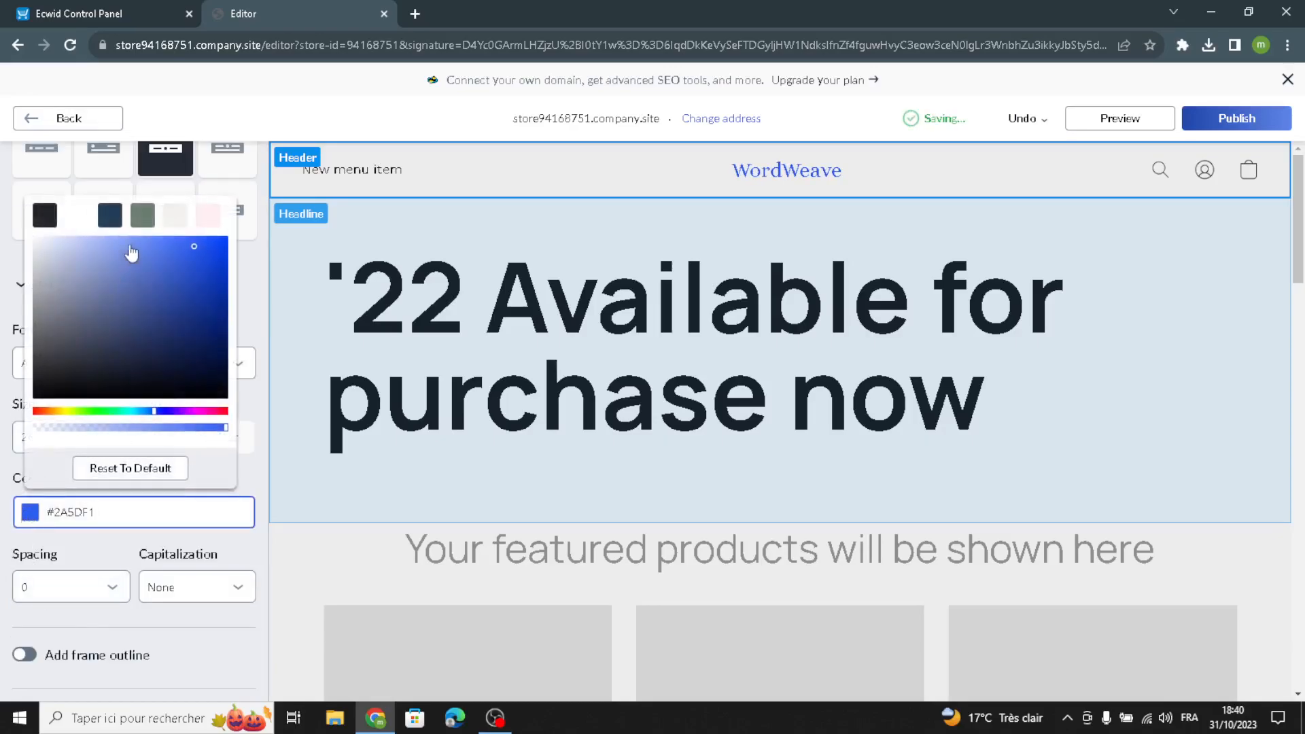
click(142, 216)
click(109, 467)
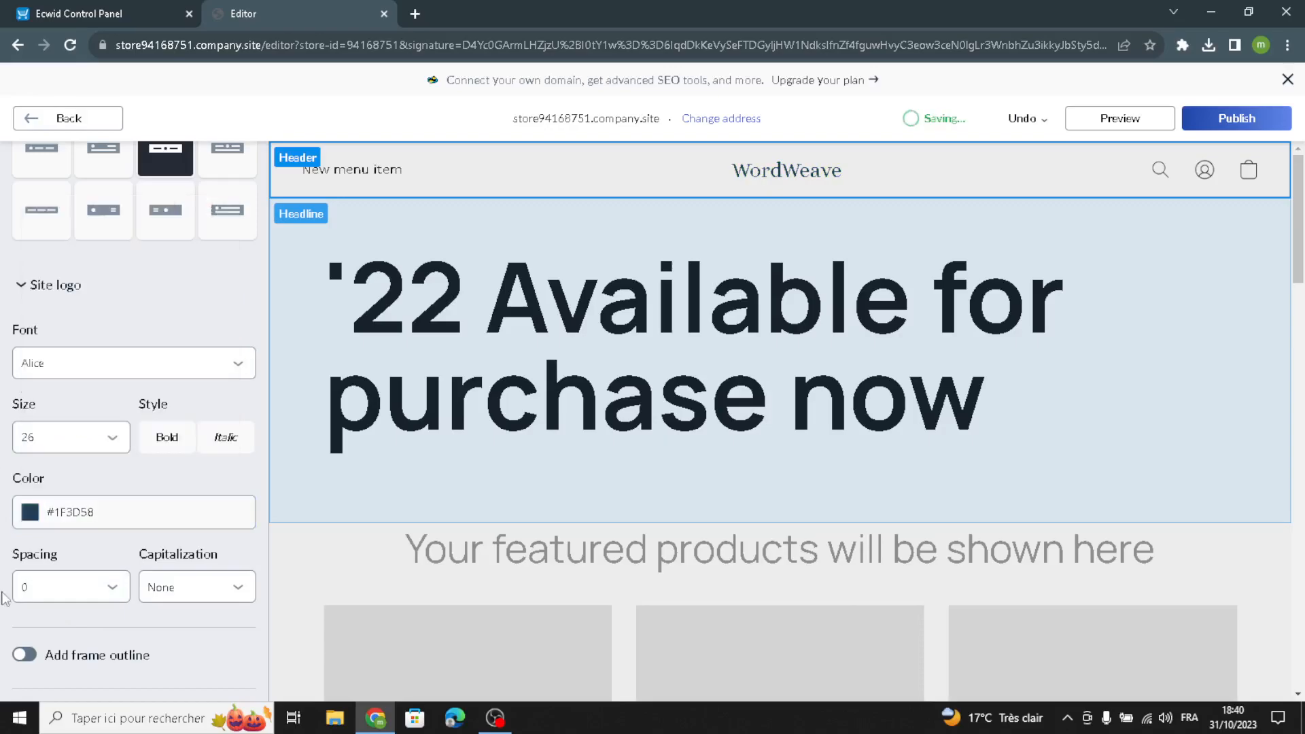
click(27, 656)
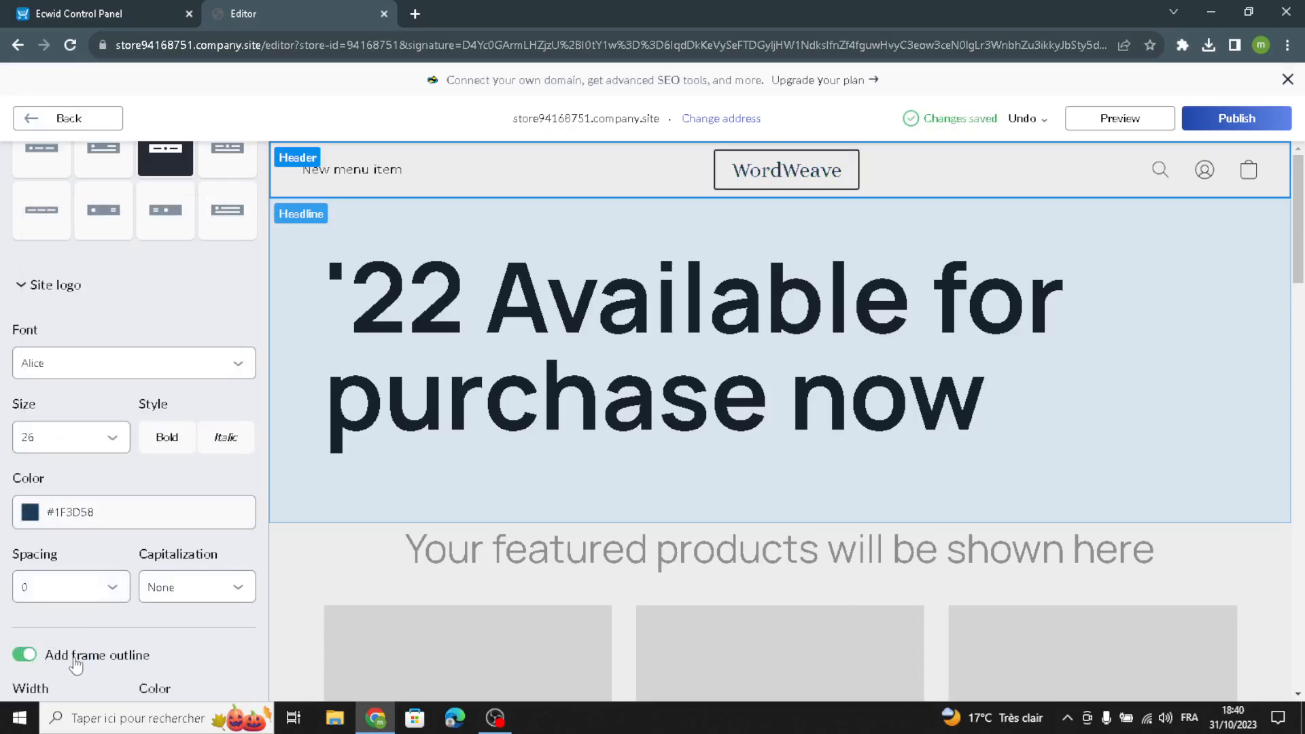
scroll(65, 615, down, 4)
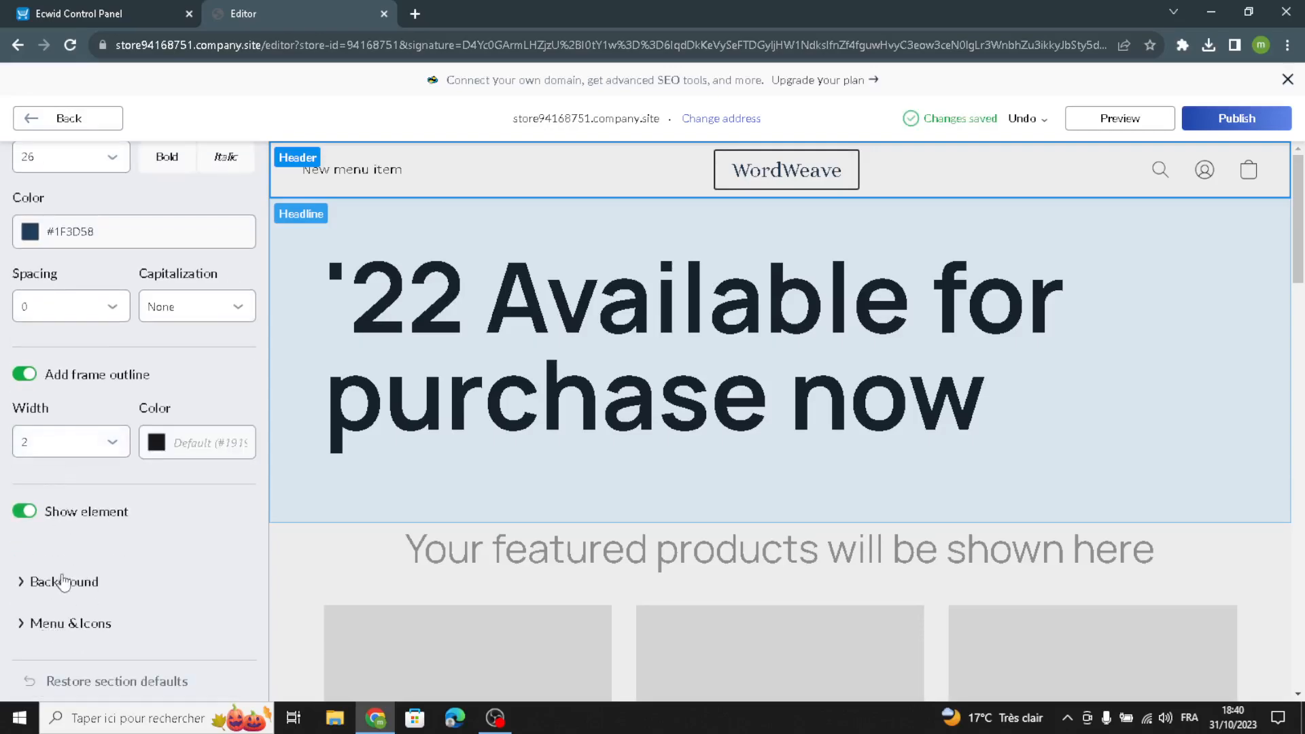
- Set the header's background style to Grayscale transparent and return to the list of homepage sections
click(54, 581)
click(58, 540)
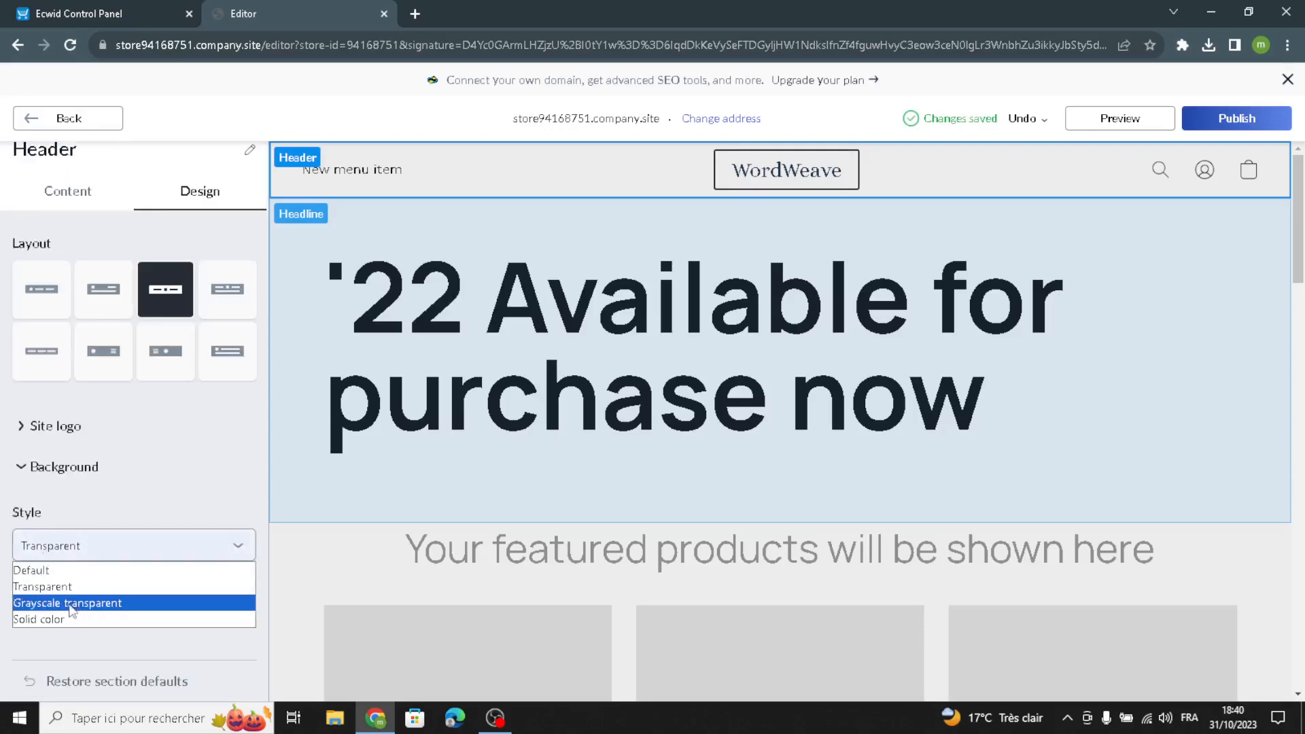
click(72, 601)
click(177, 484)
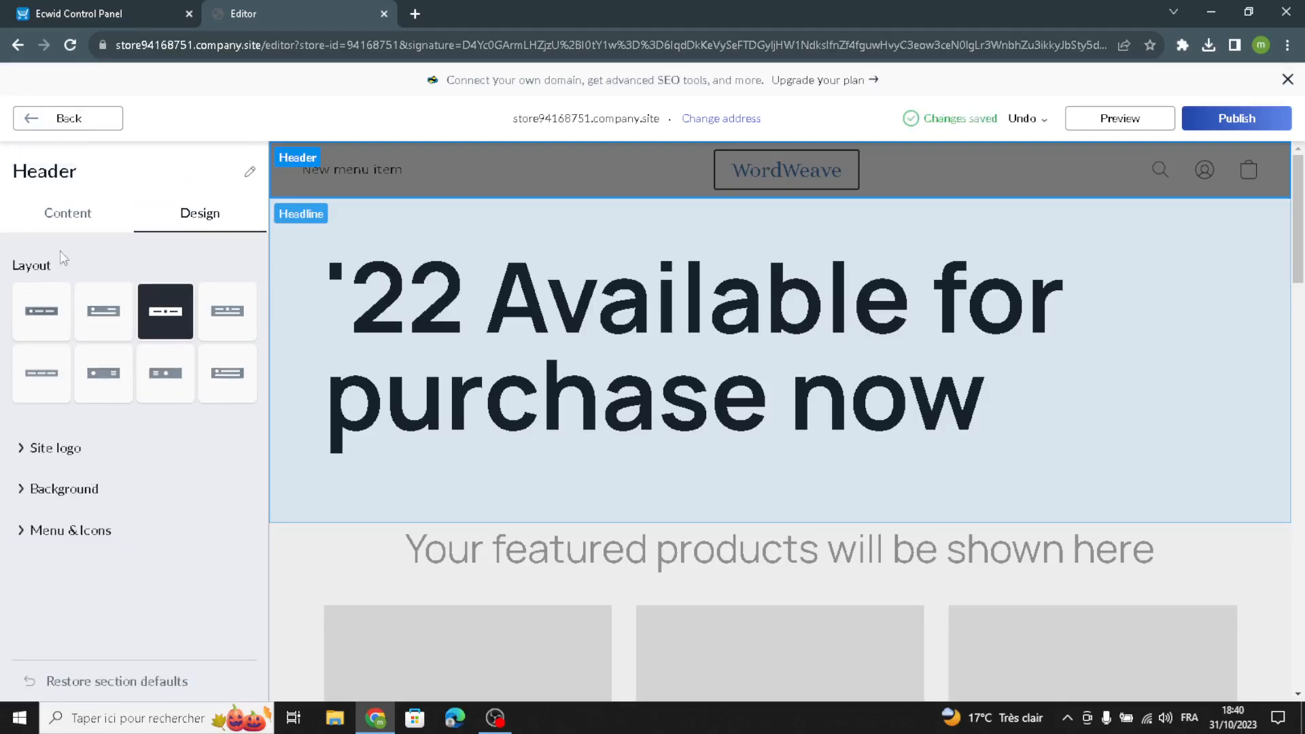
click(73, 118)
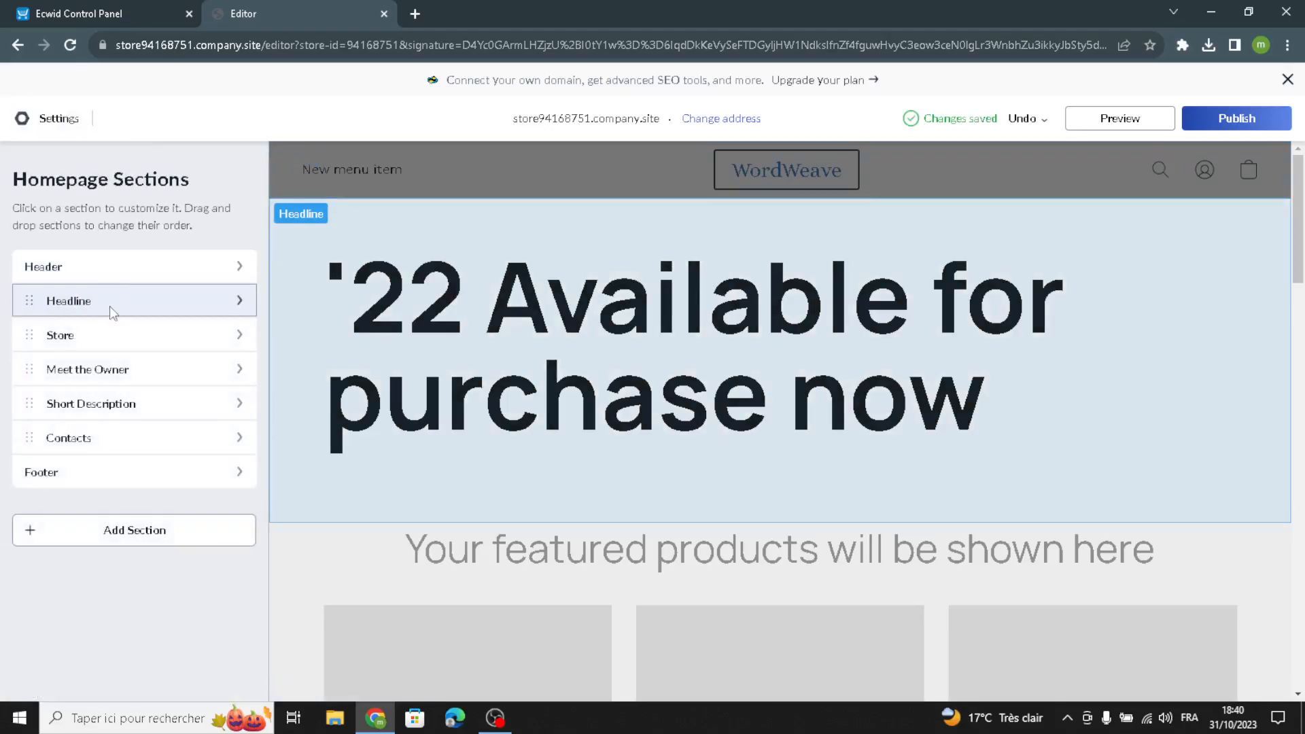
- Enter "Welcome to our site for books and literature." as the Headline section's description
click(112, 306)
click(113, 409)
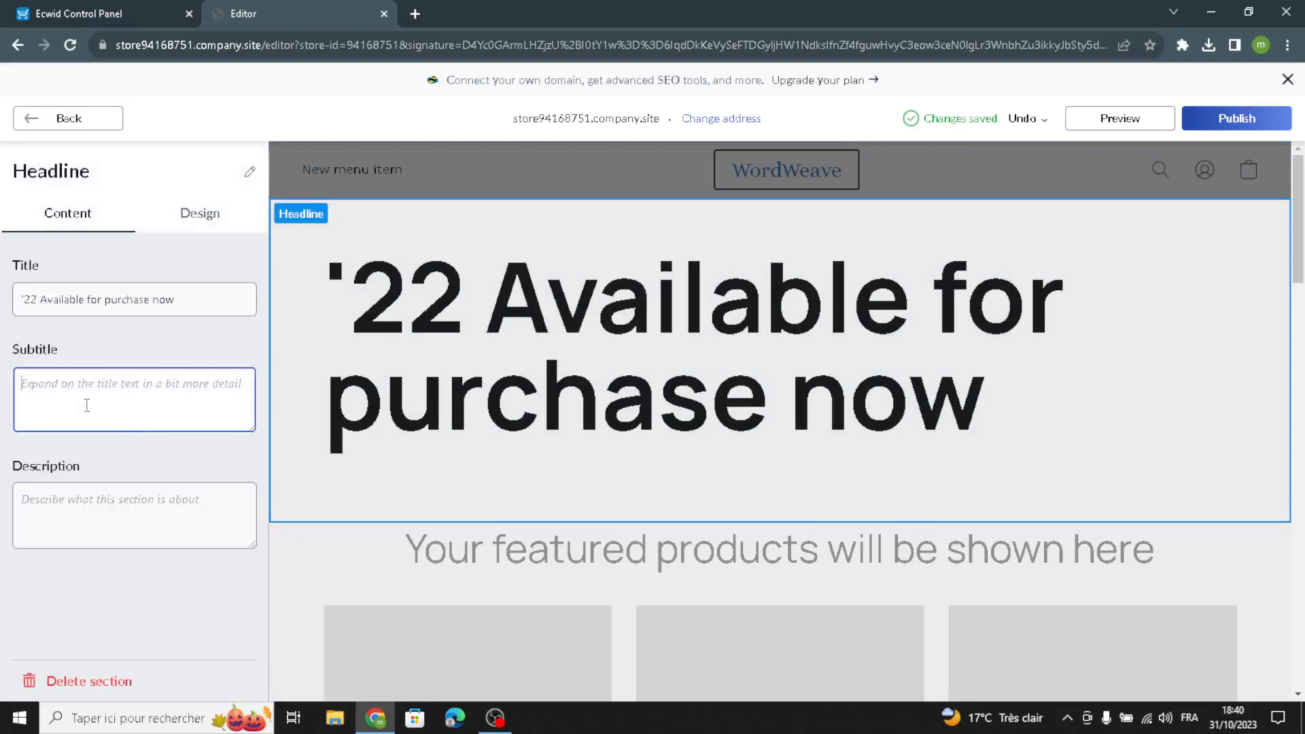
click(82, 504)
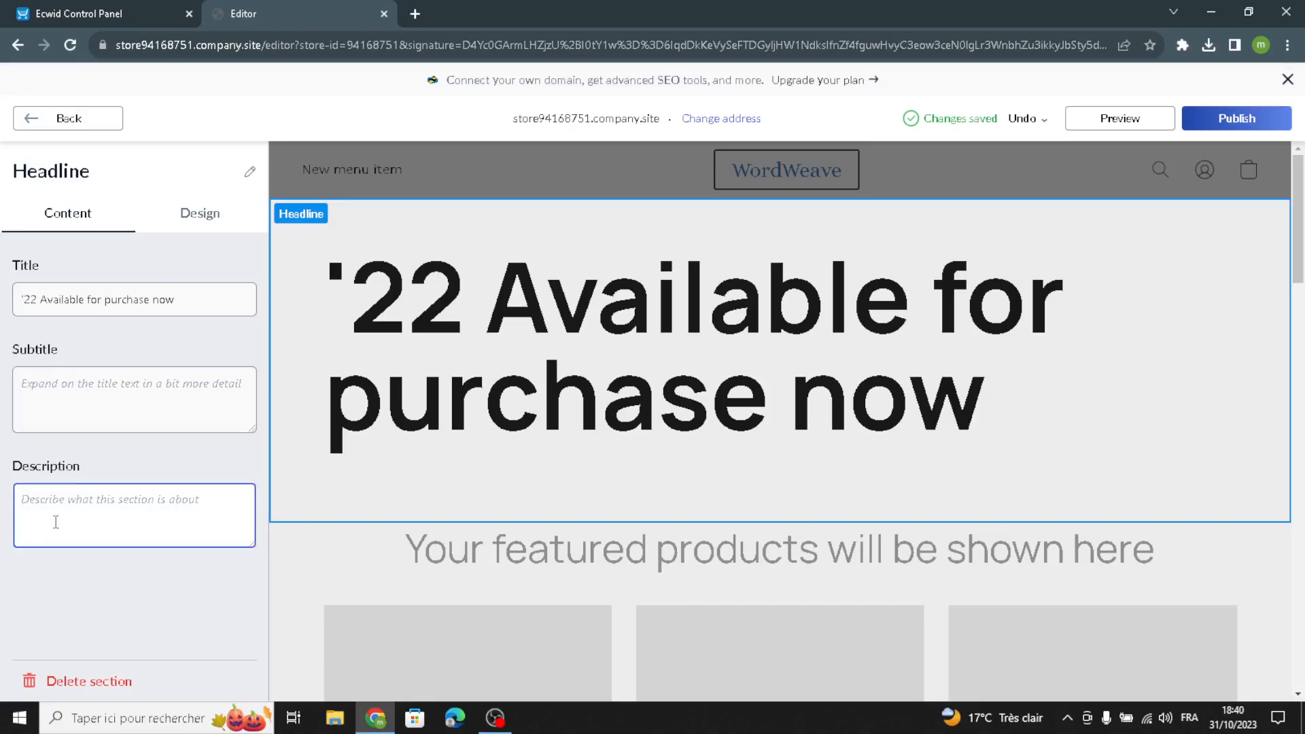
text(WE)
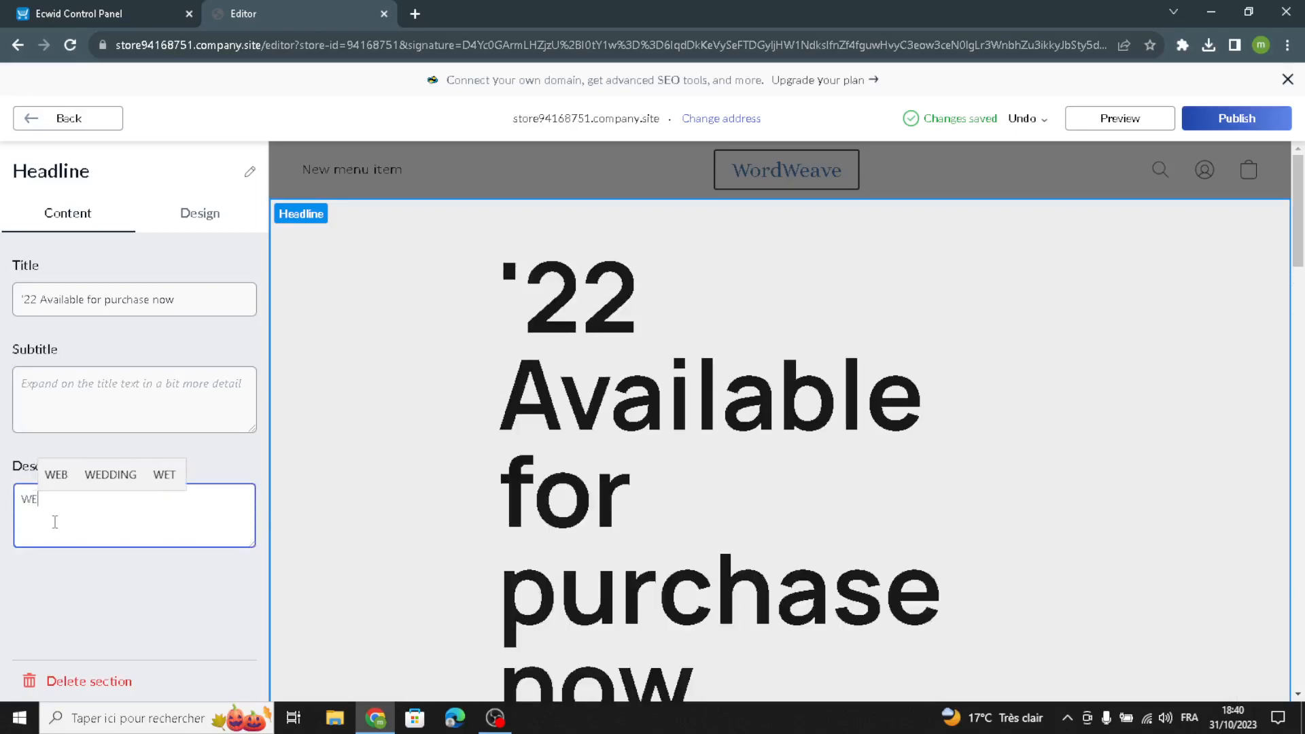
text(lc)
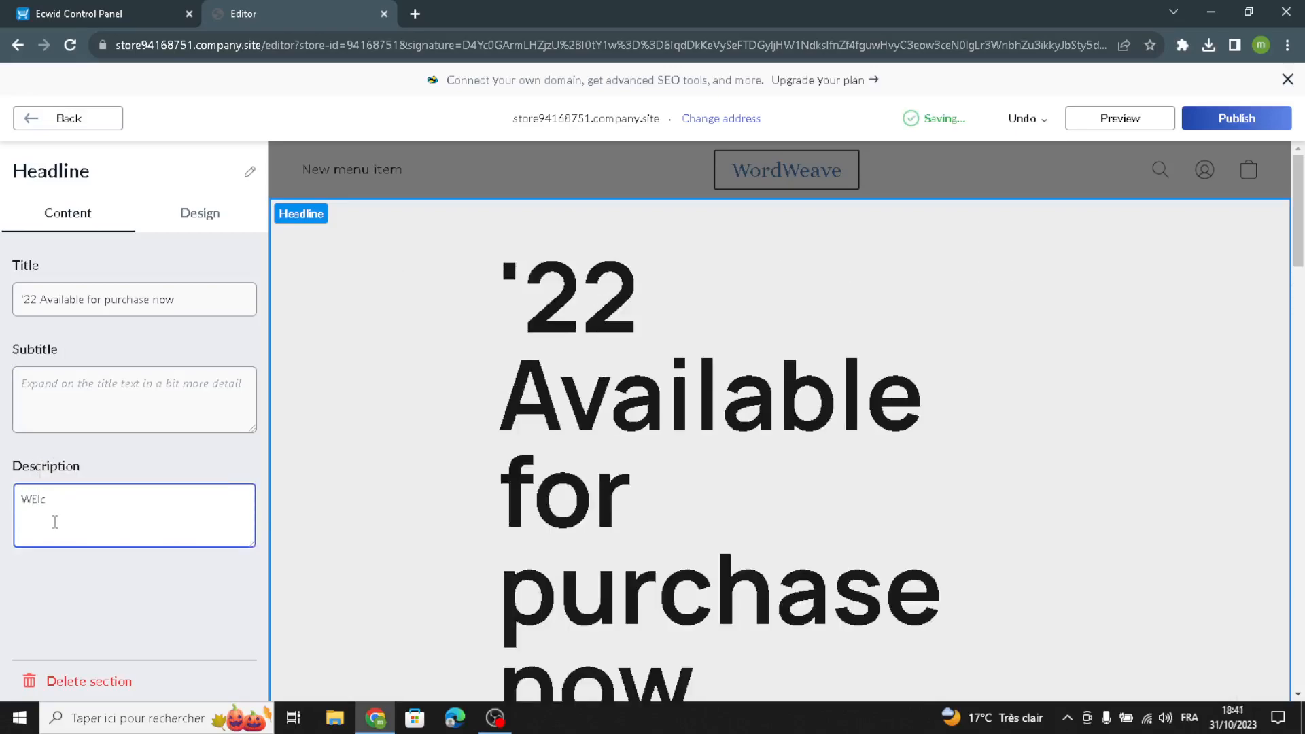
text(lcome t our)
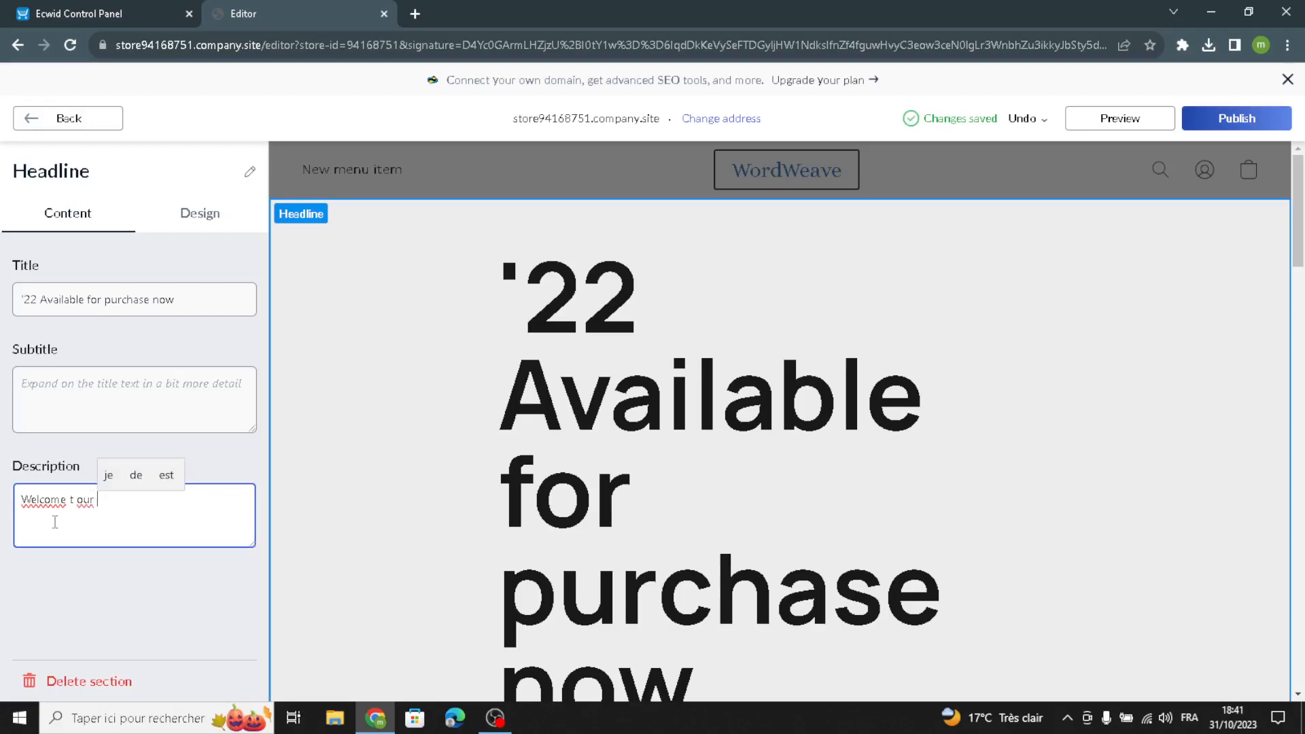
key(BackSpace)
key(BackSpace)
key(BackSpace)
text(o our site for books an)
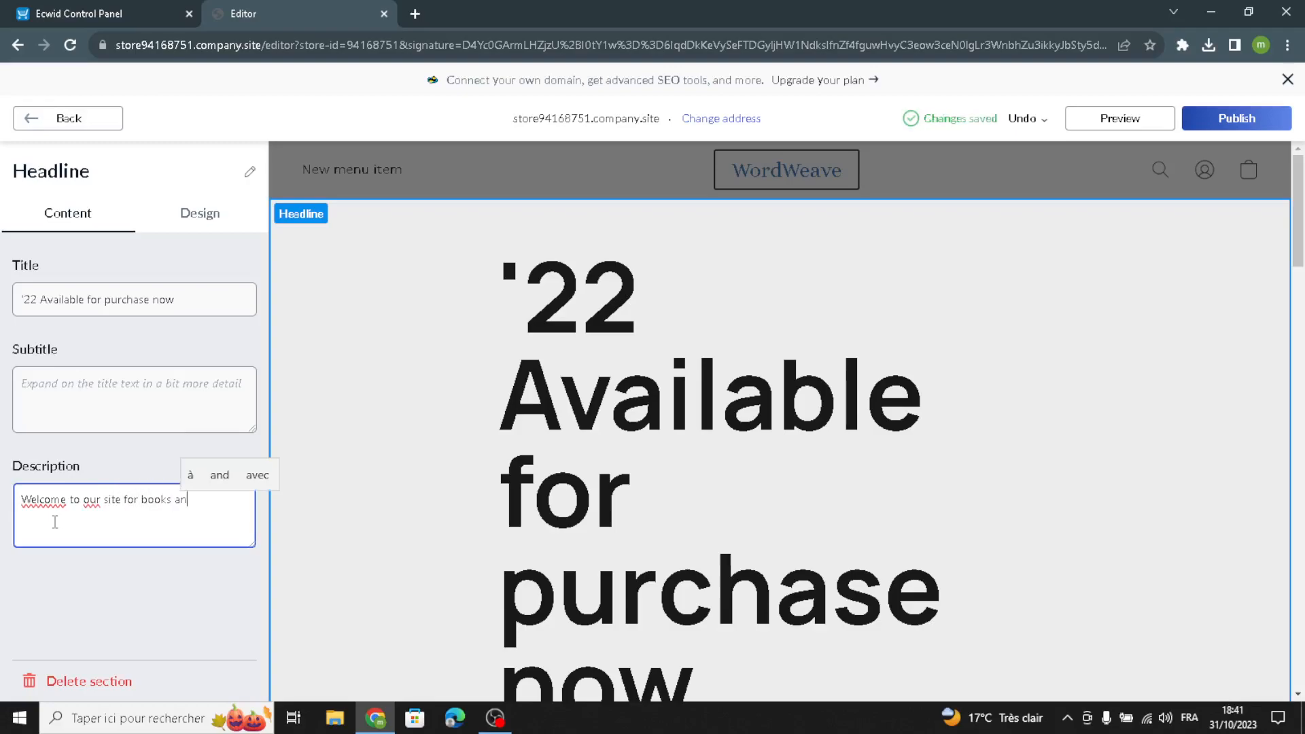
text(d l)
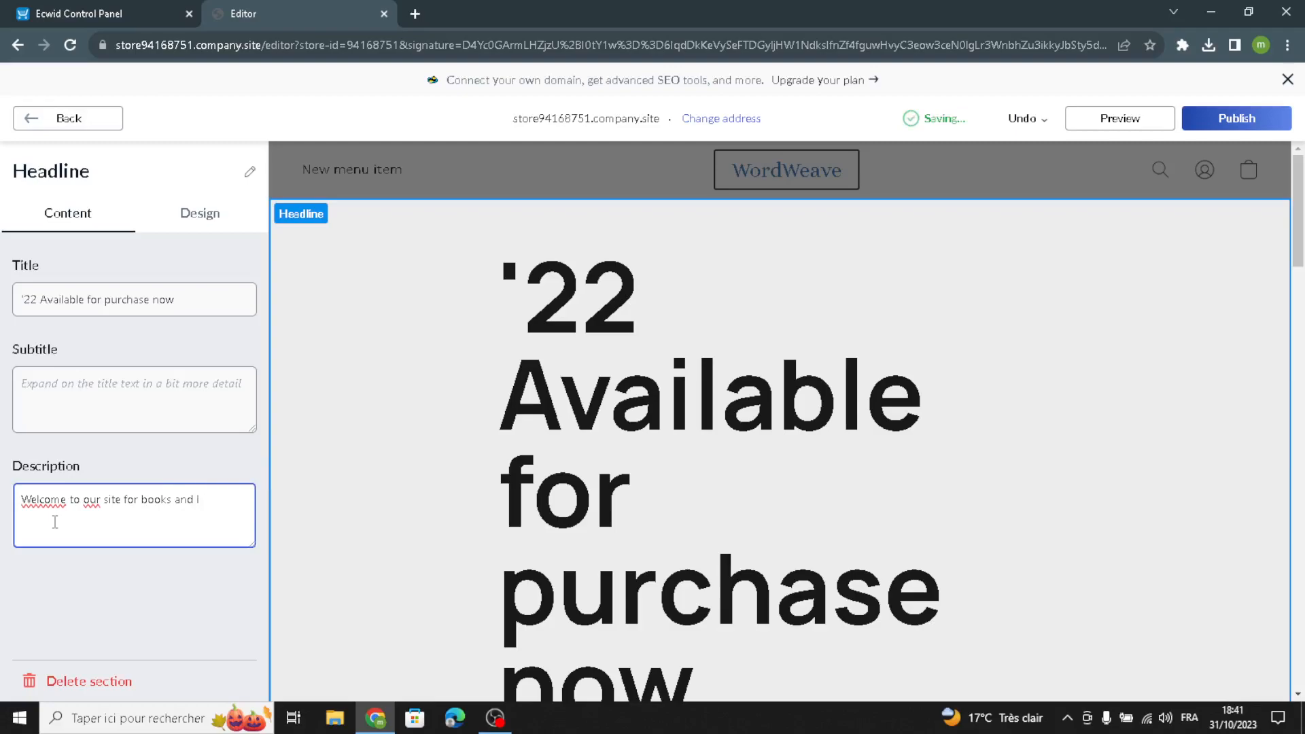
text(iterature)
- Try other Headline layouts, choose the fourth one with the description offset below the title, and return to the homepage sections
click(182, 233)
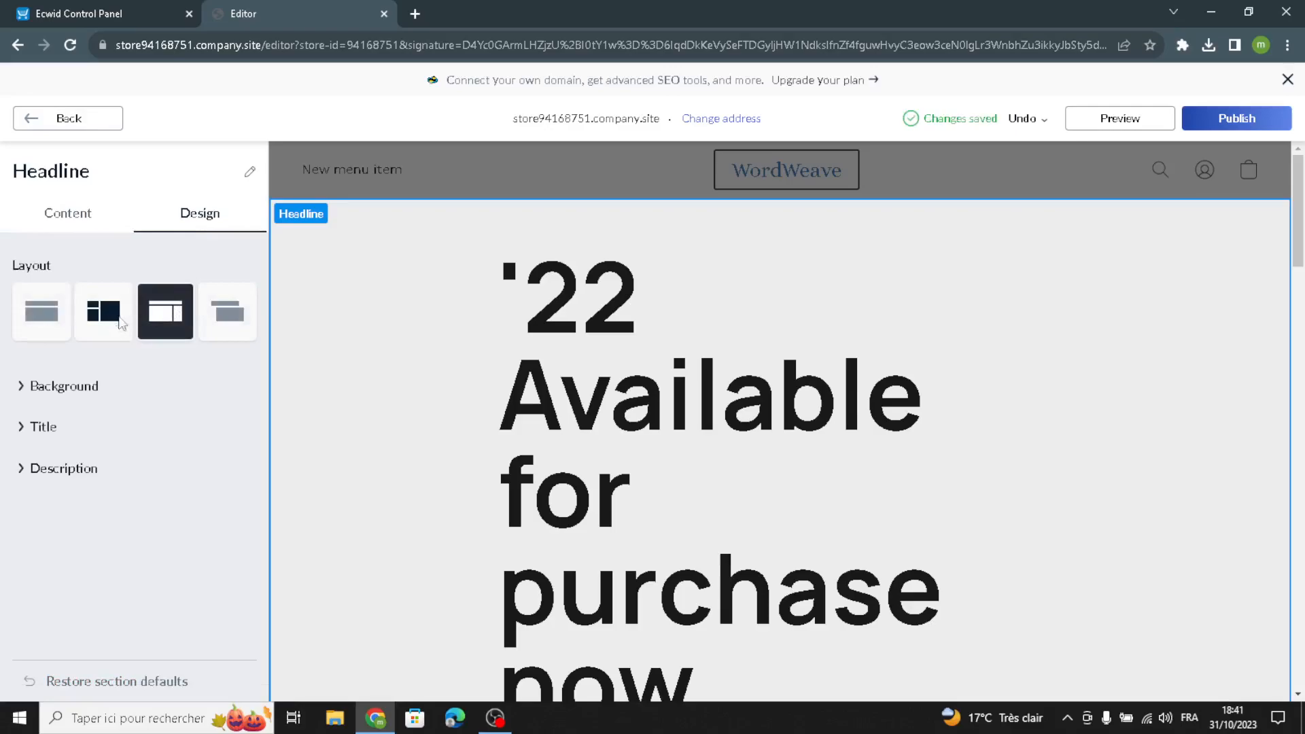
click(107, 310)
click(61, 333)
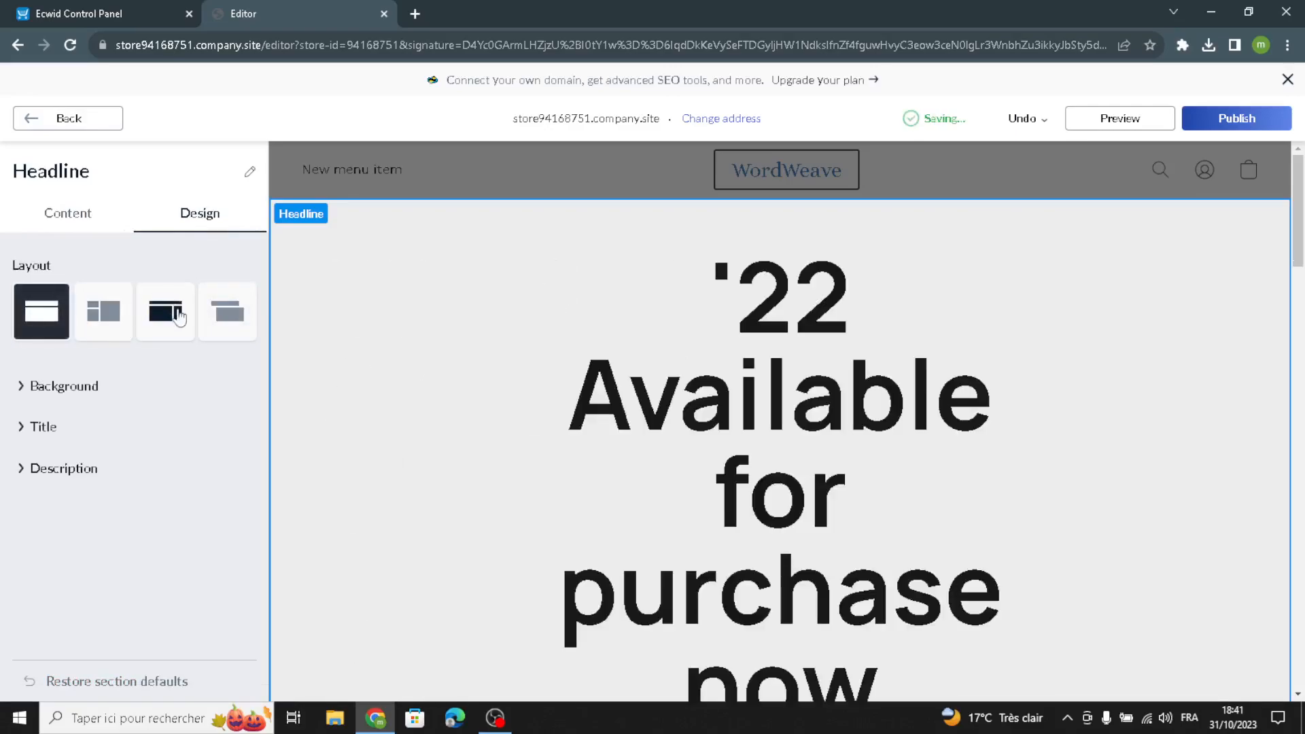
click(209, 328)
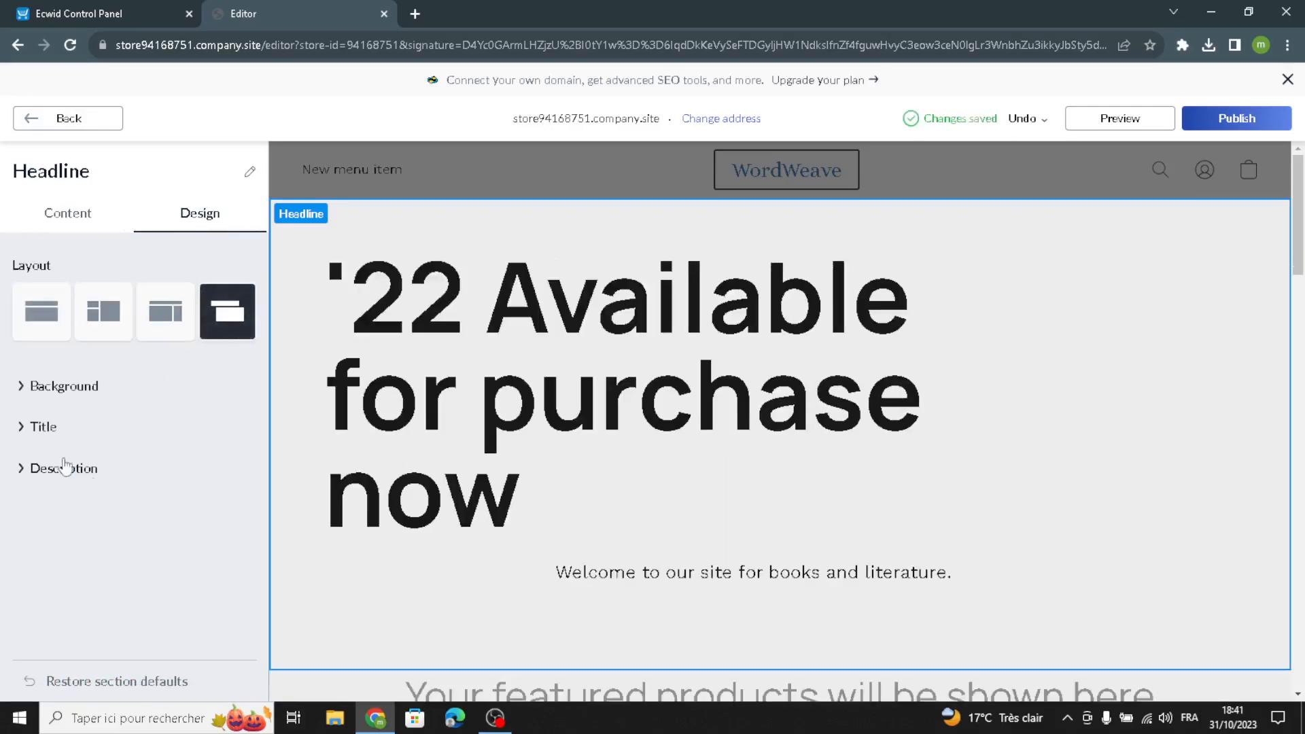
click(32, 120)
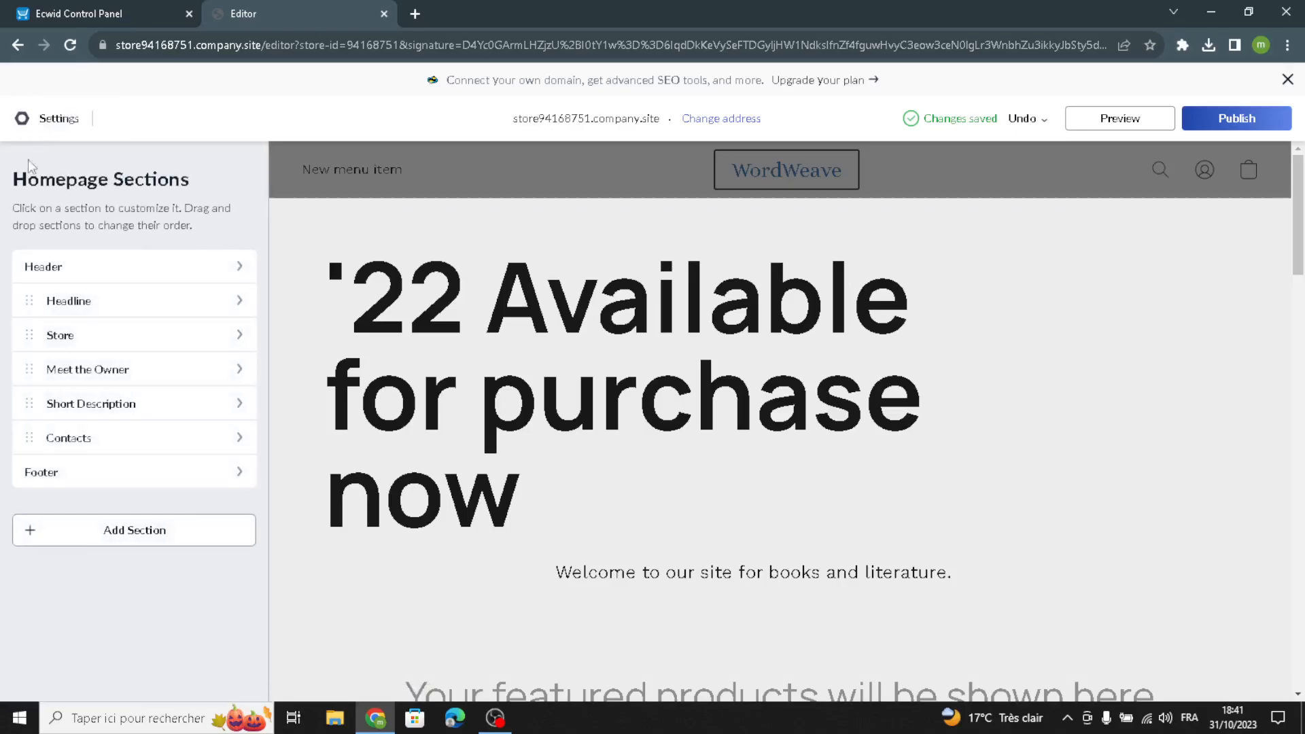
- Enter "Featurred products" as the title of the Store section
click(68, 337)
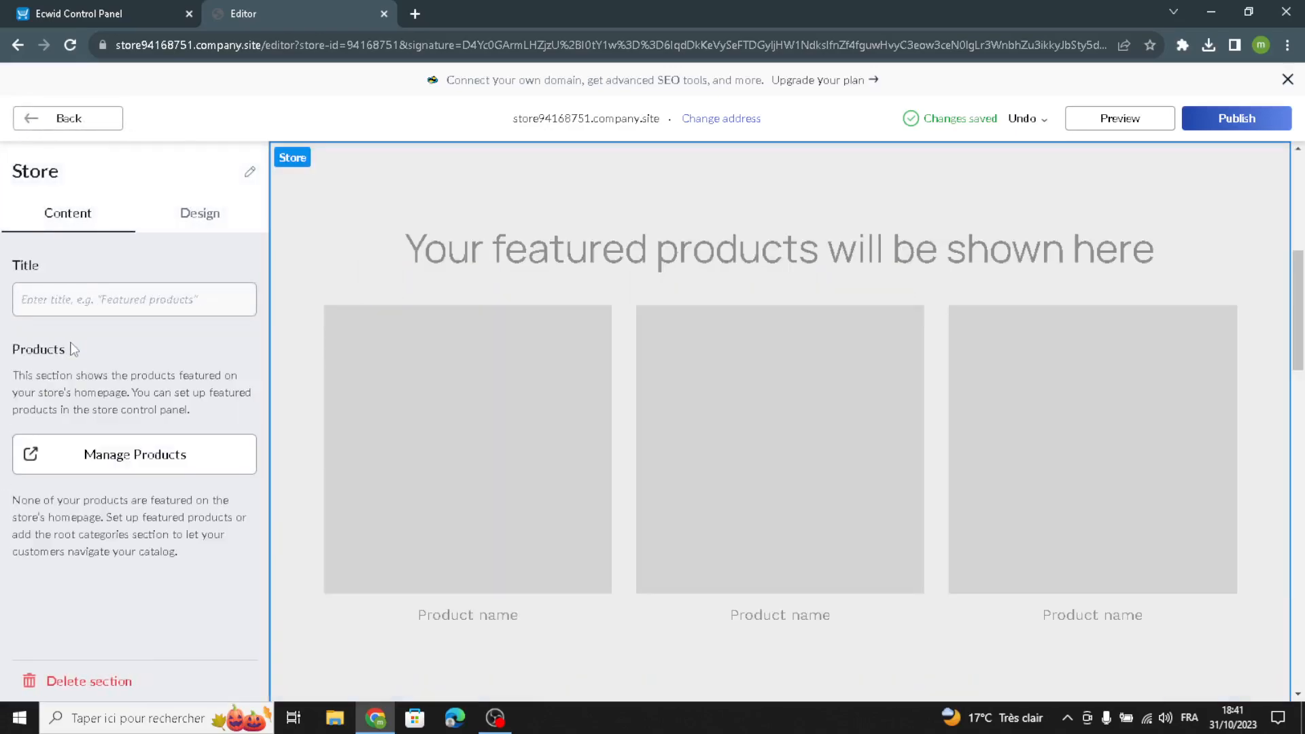
click(64, 285)
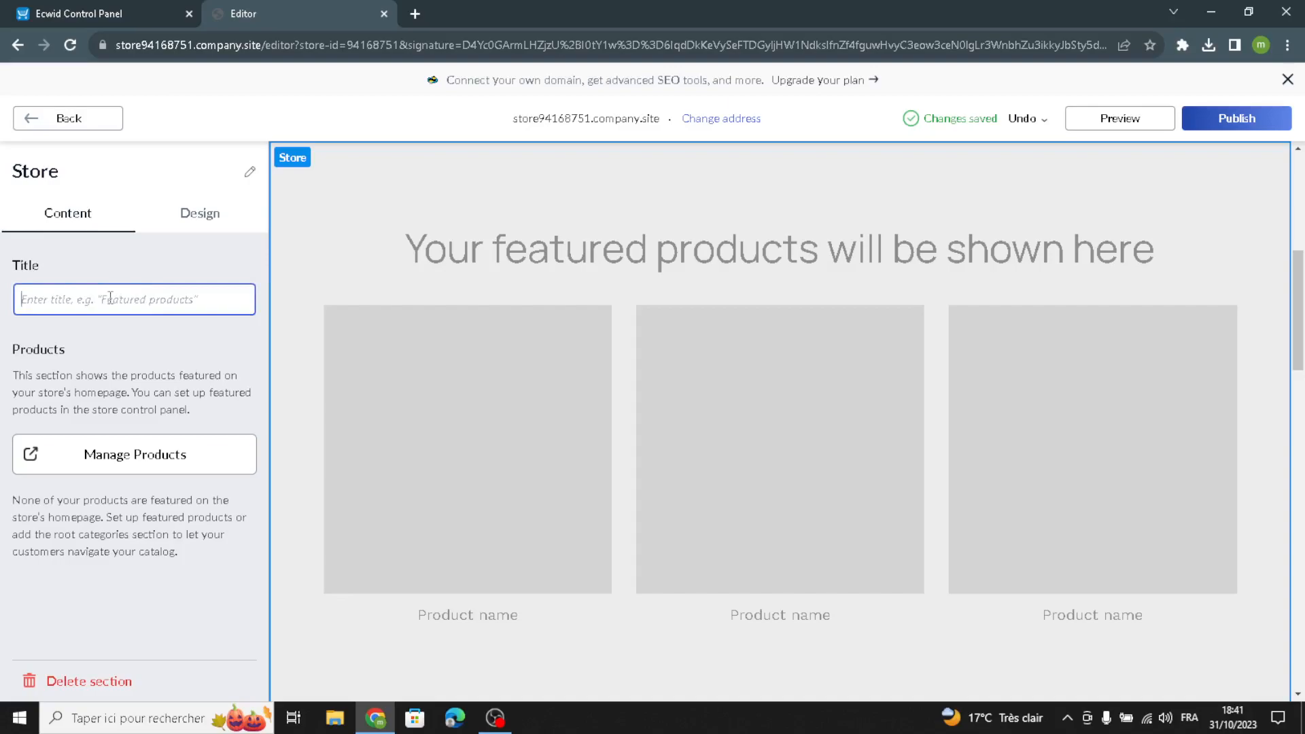
click(202, 230)
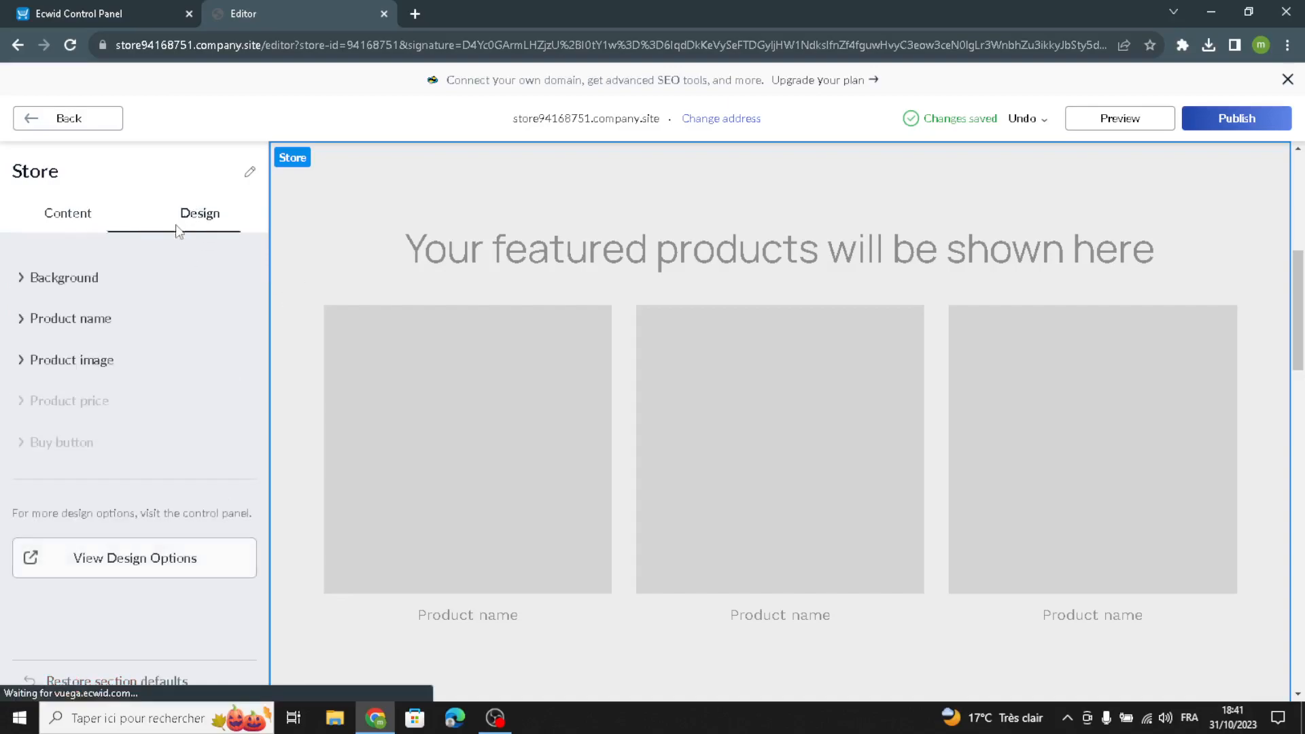
click(30, 223)
click(31, 303)
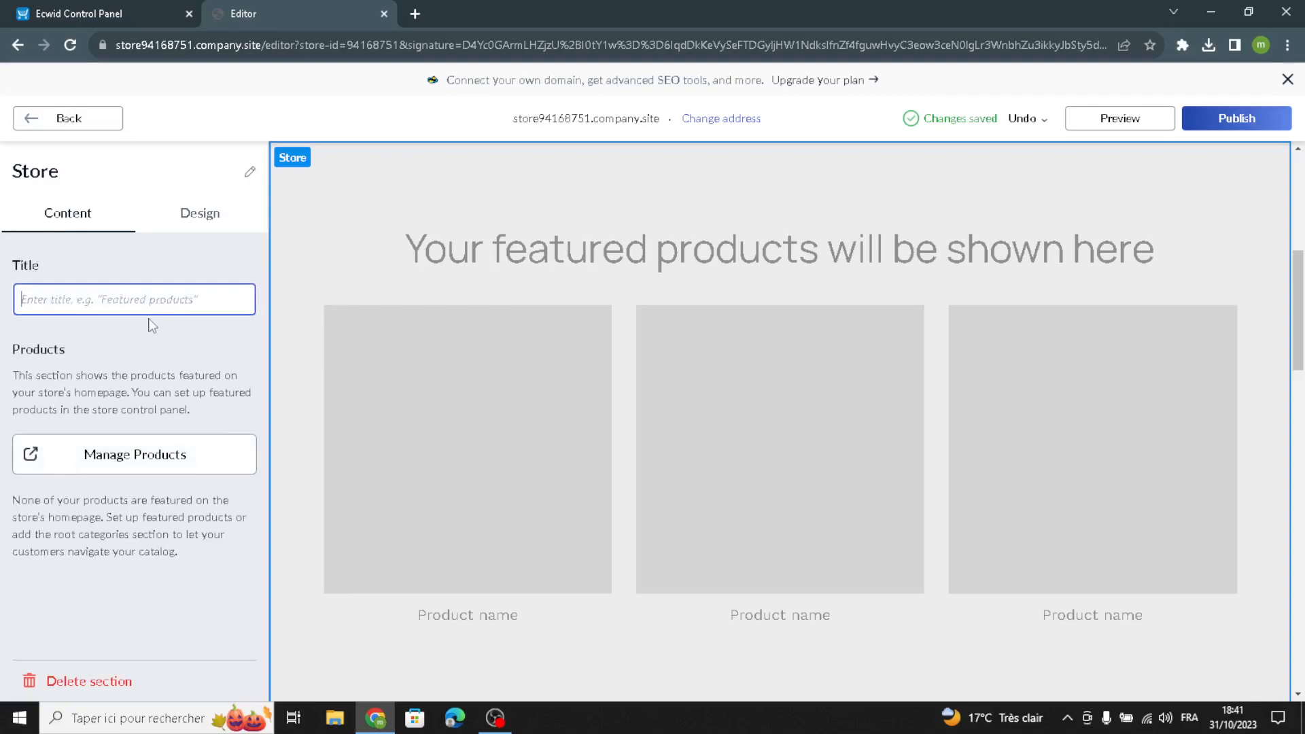
text(Featu)
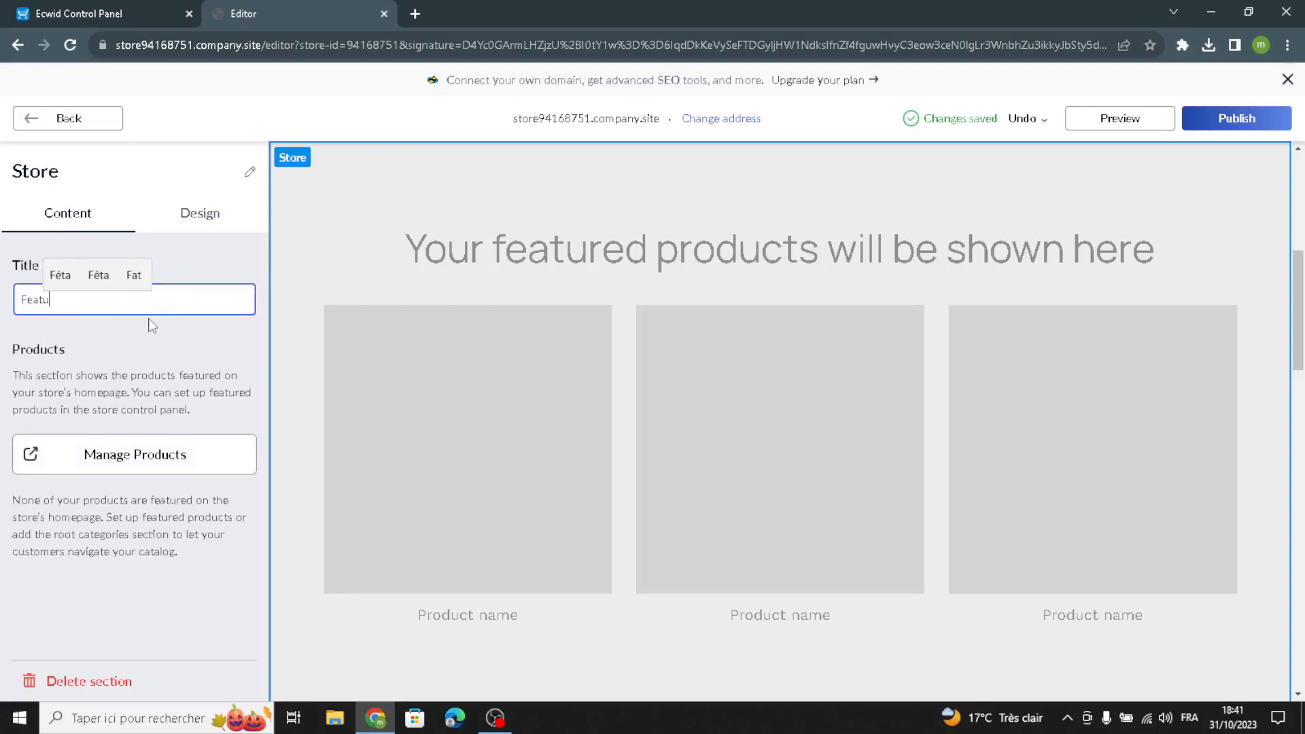
text(rred p)
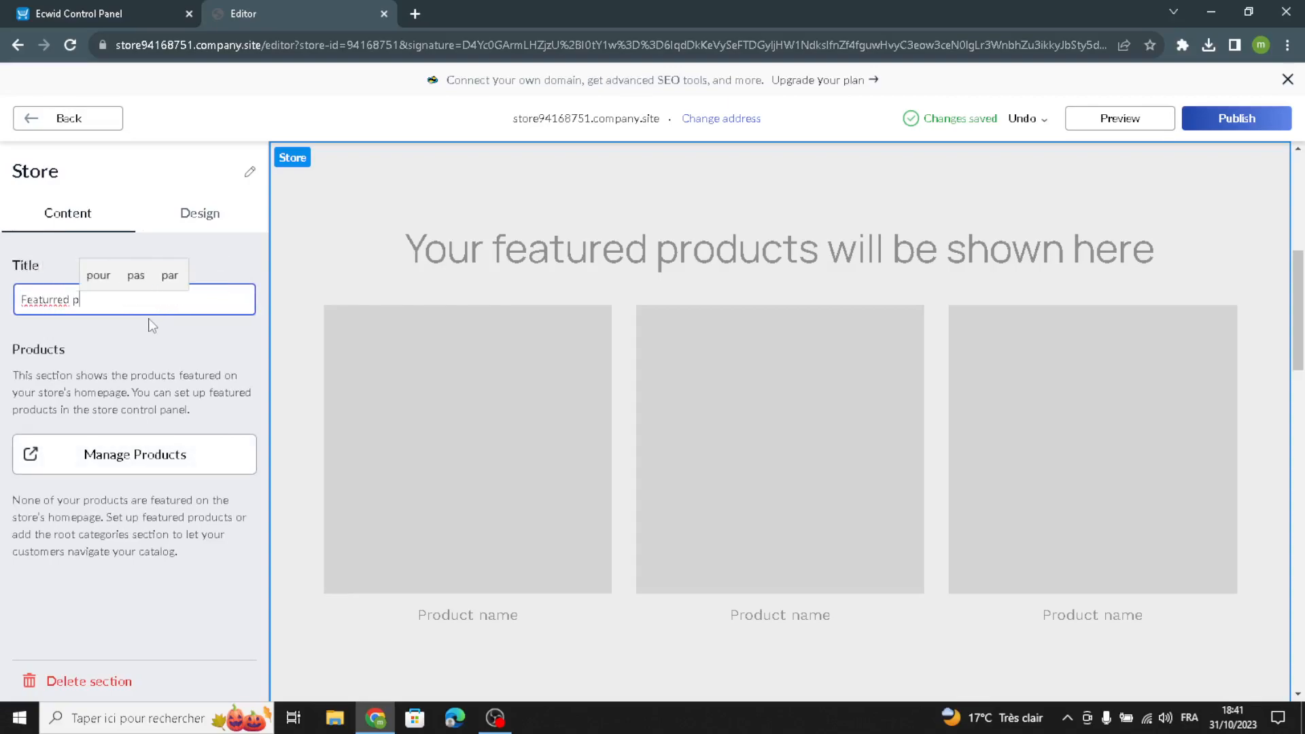
text(roducts)
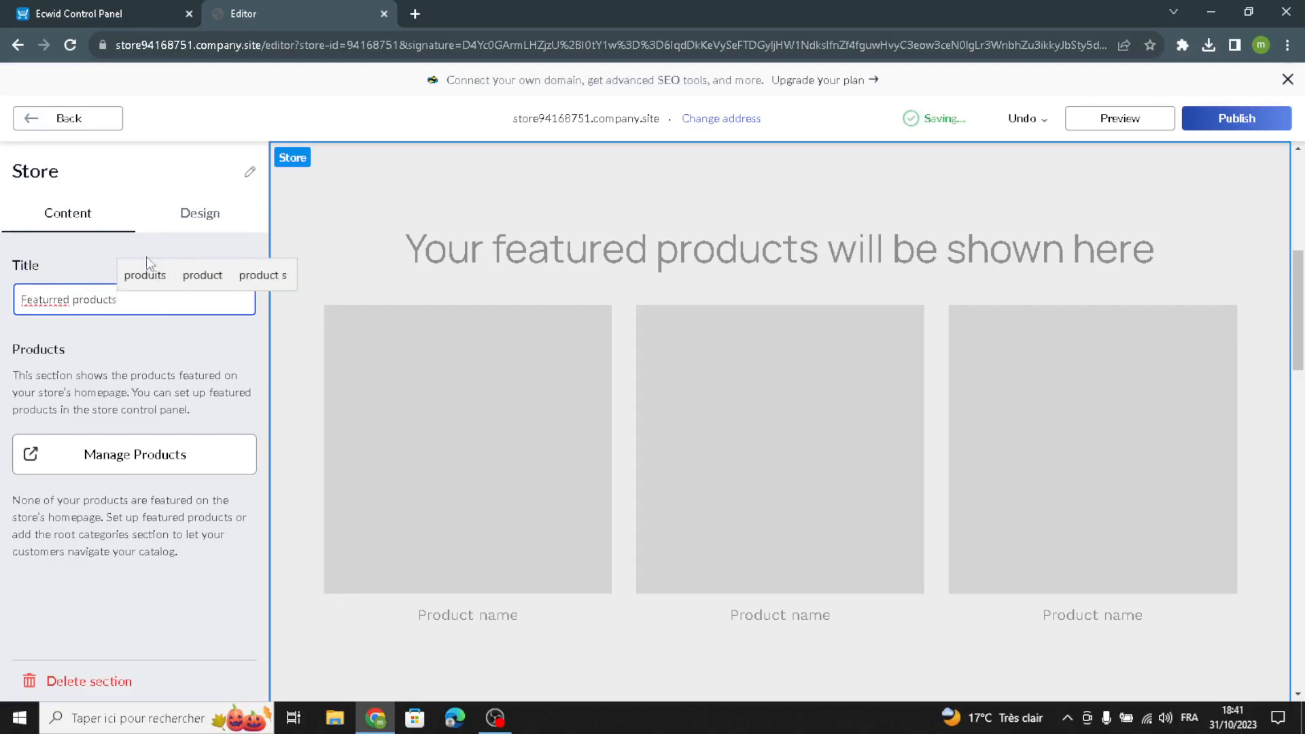
- Switch to the Ecwid control panel and start adding a new product to the catalog
click(53, 10)
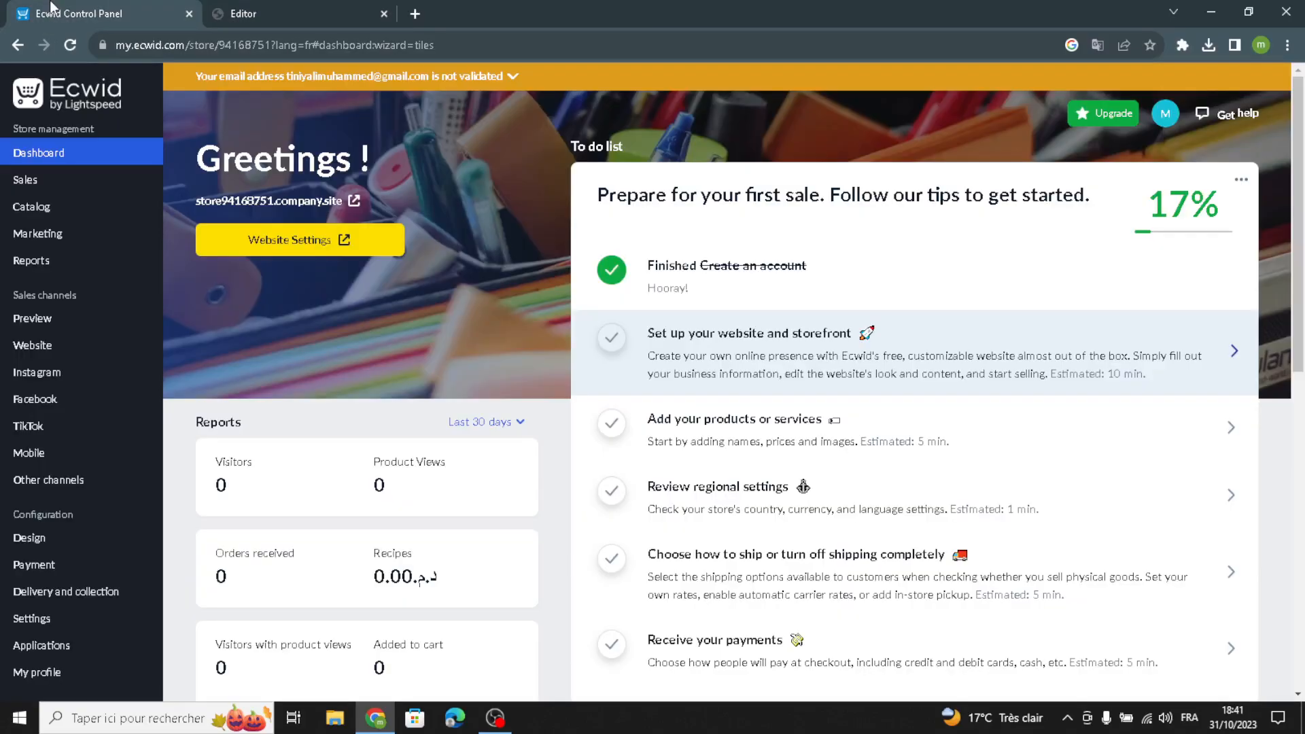
click(783, 447)
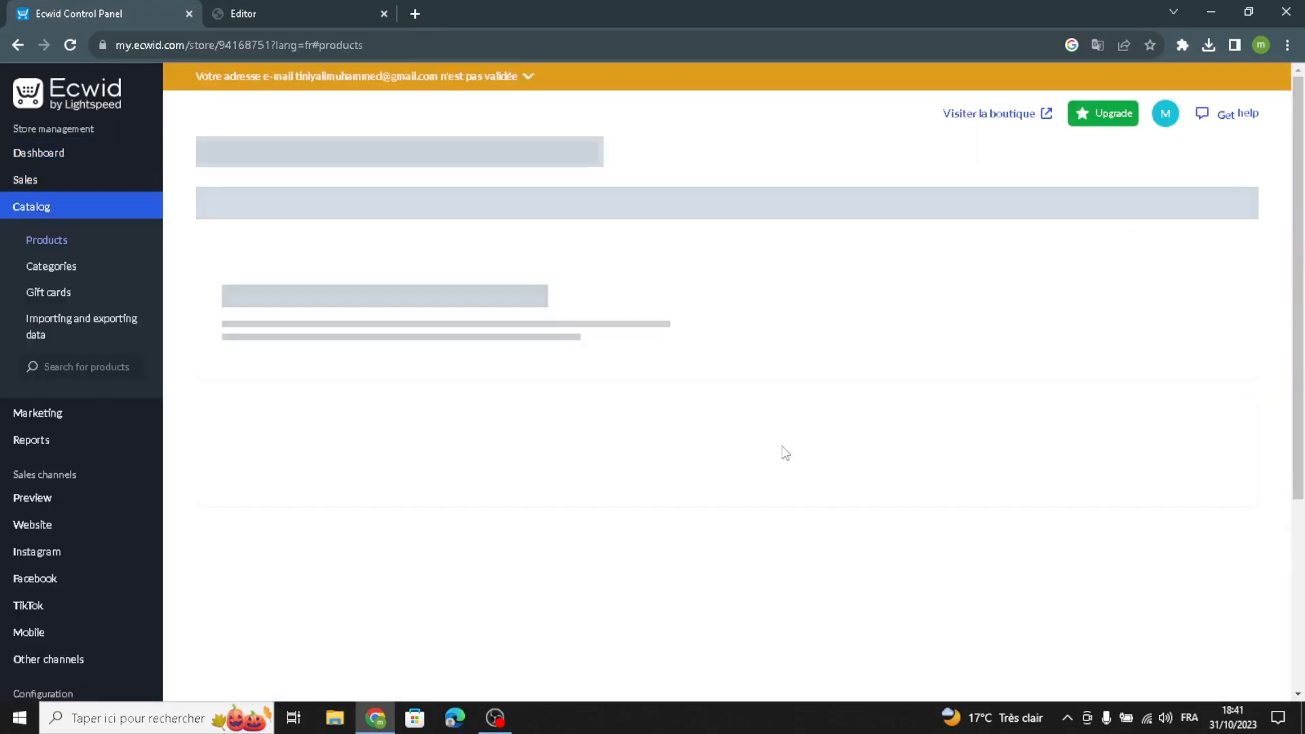
click(279, 197)
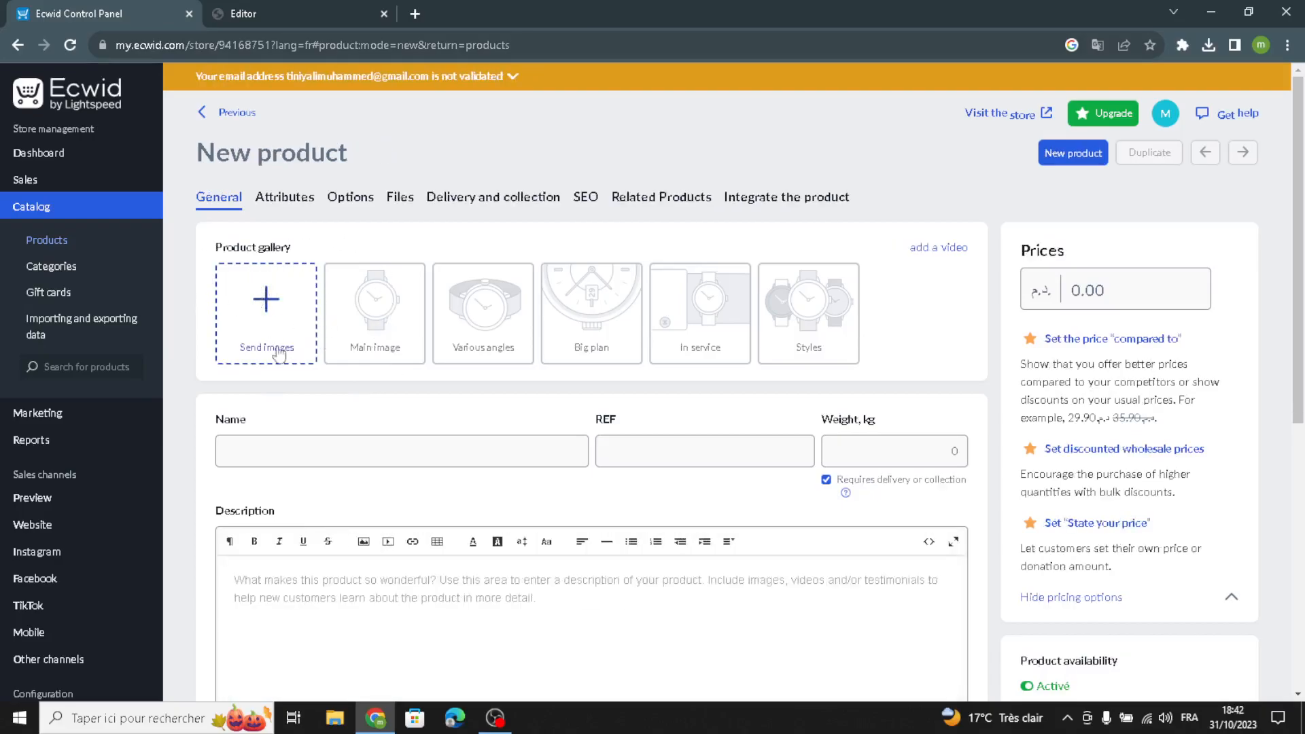
click(281, 446)
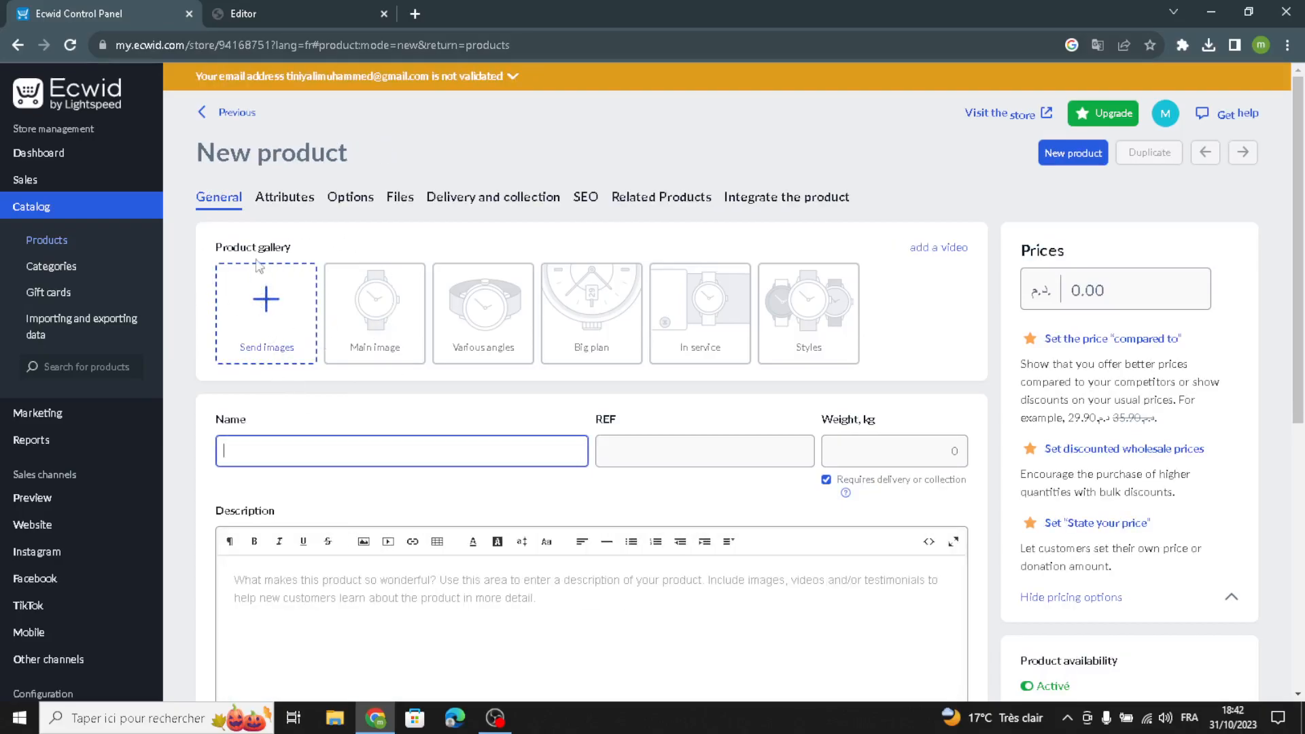
click(638, 444)
click(864, 446)
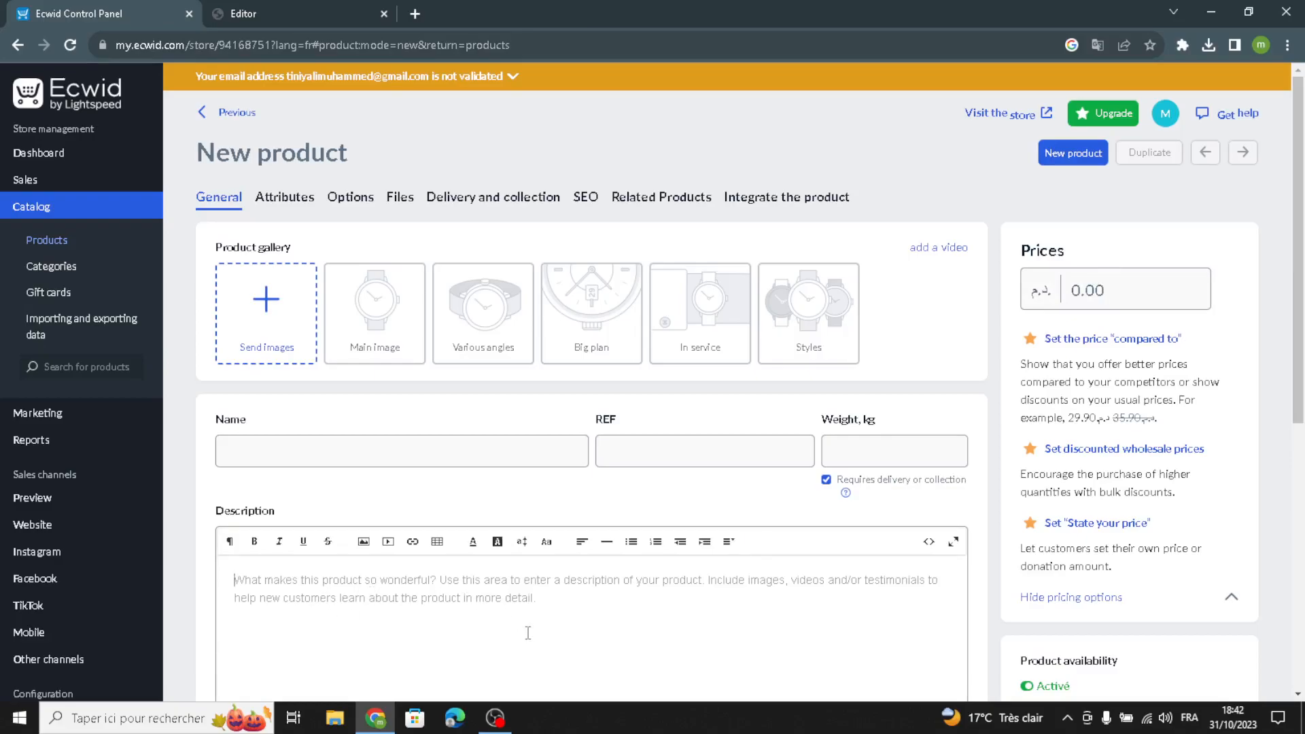
click(274, 314)
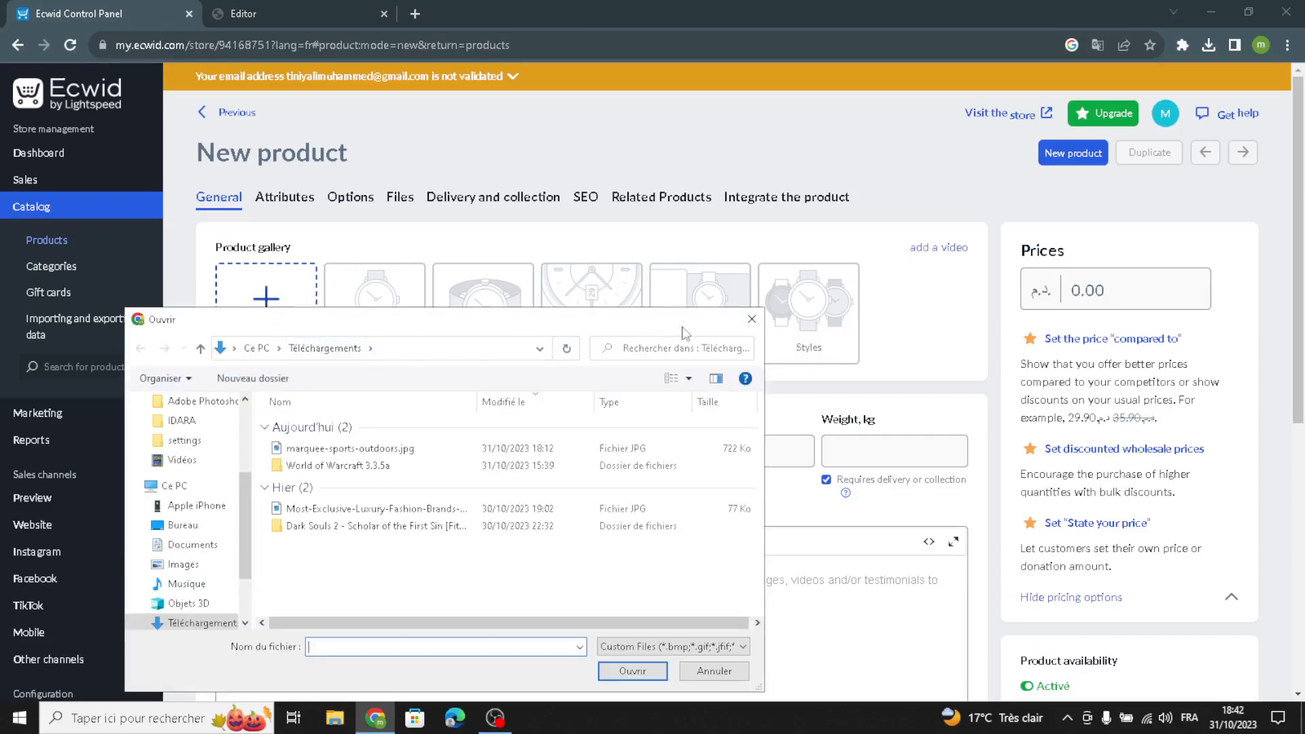
click(752, 318)
- Search Google in a new tab for "books and literature images for products" and open the image results
click(415, 14)
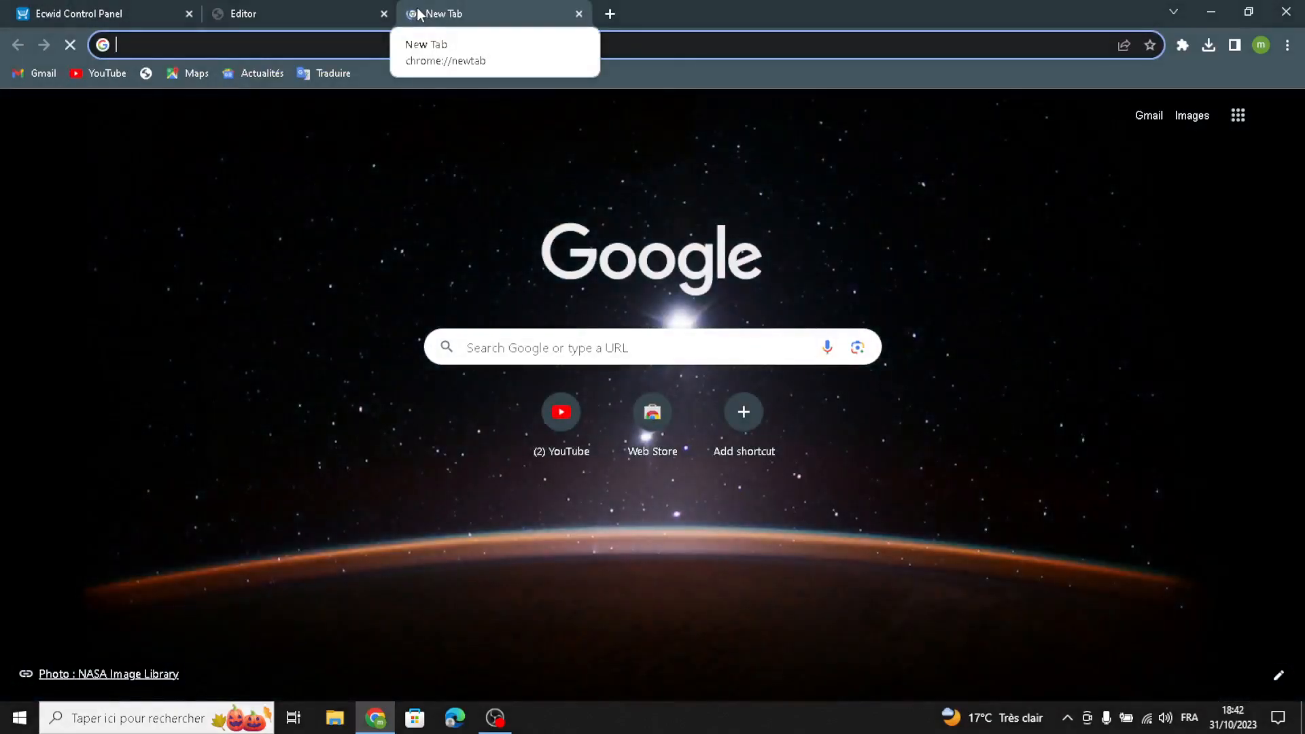
text(books an,)
key(BackSpace)
text(d li)
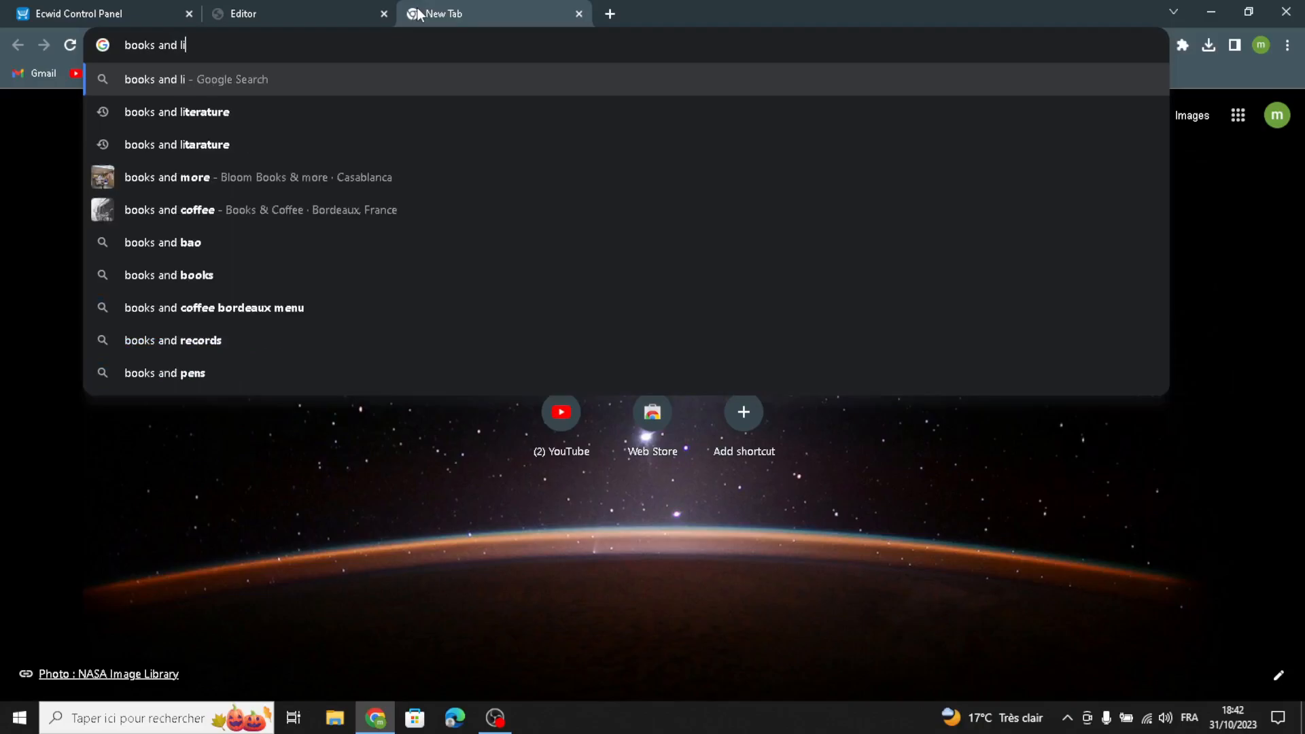
text(terature)
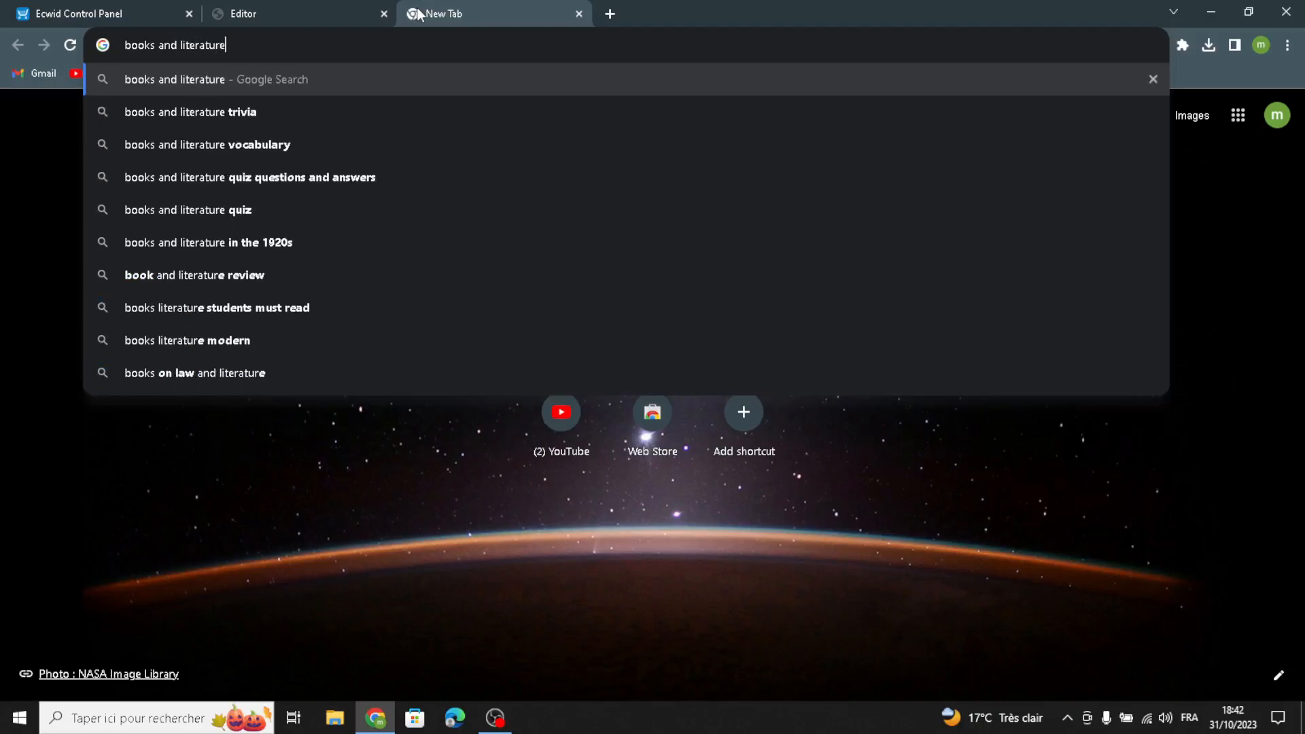
text( ima)
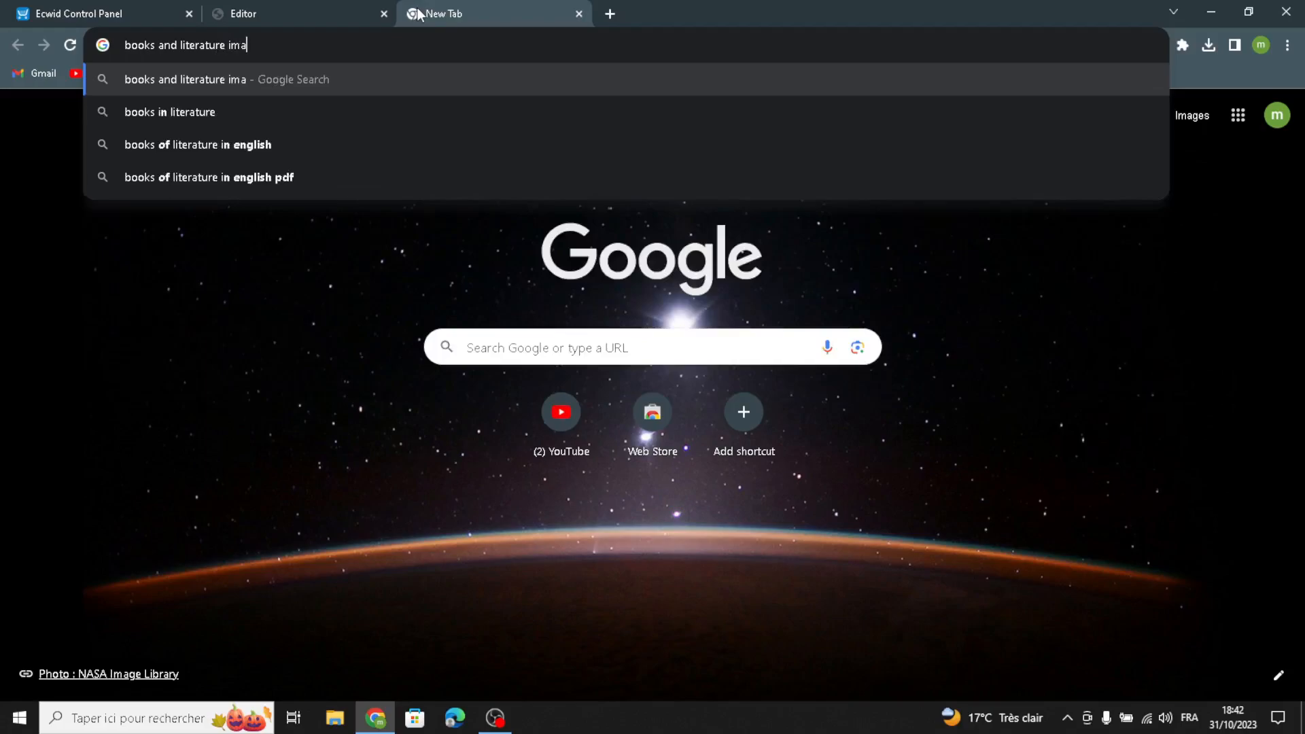
text(ges f)
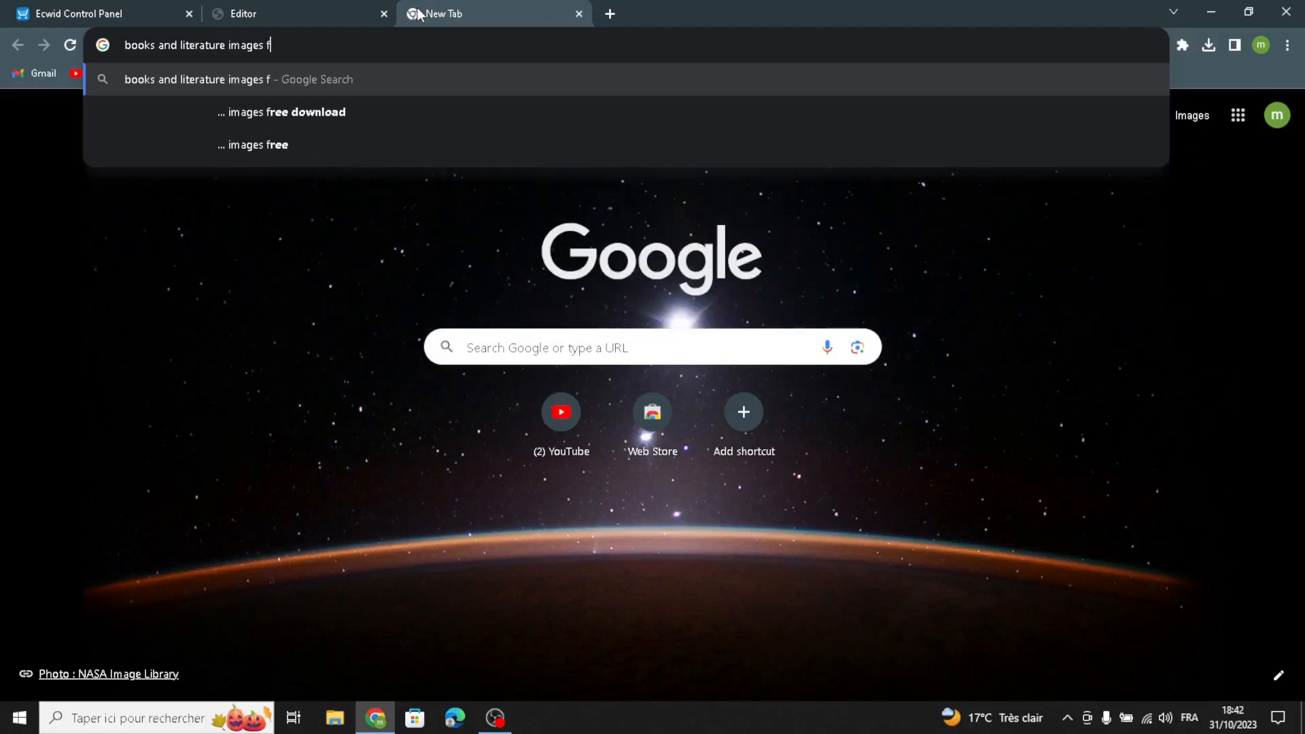
text(or products)
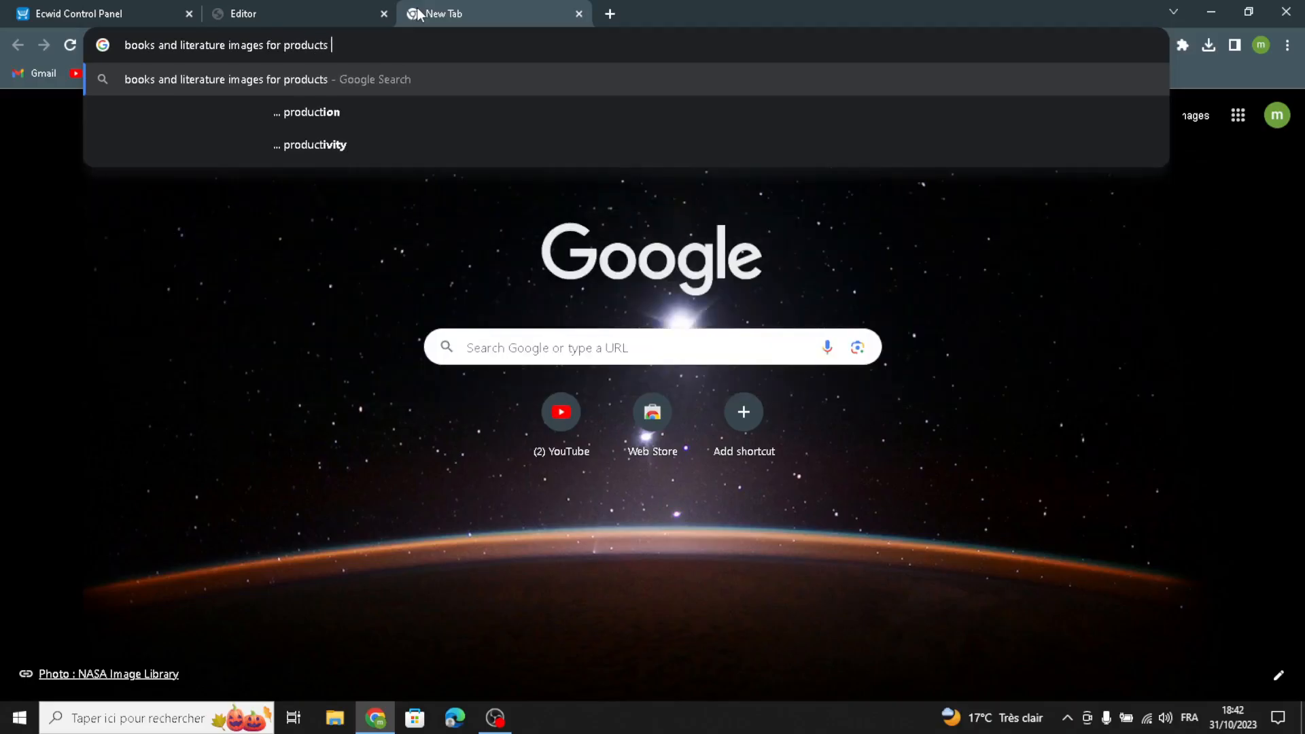
key(Return)
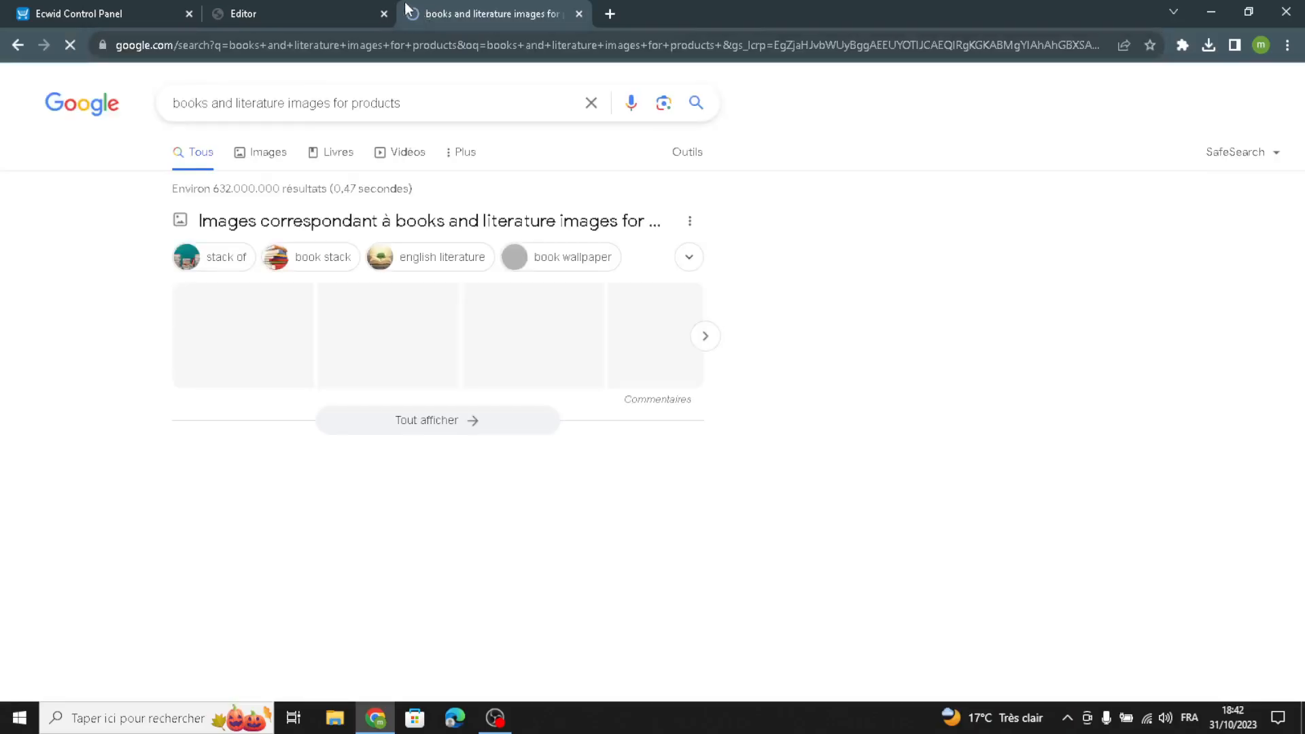
click(269, 154)
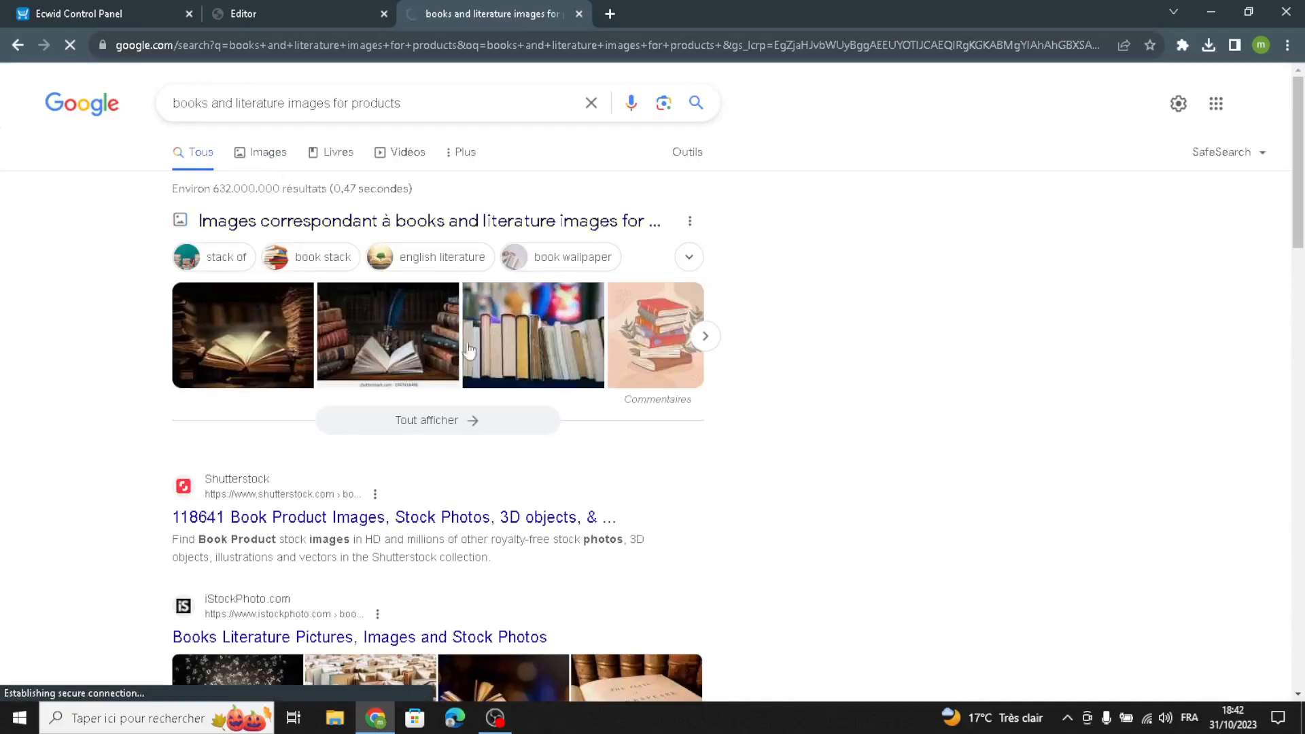
- Find the Master Books World Literature Set picture in the image results and save it to the downloads folder
scroll(539, 416, down, 3)
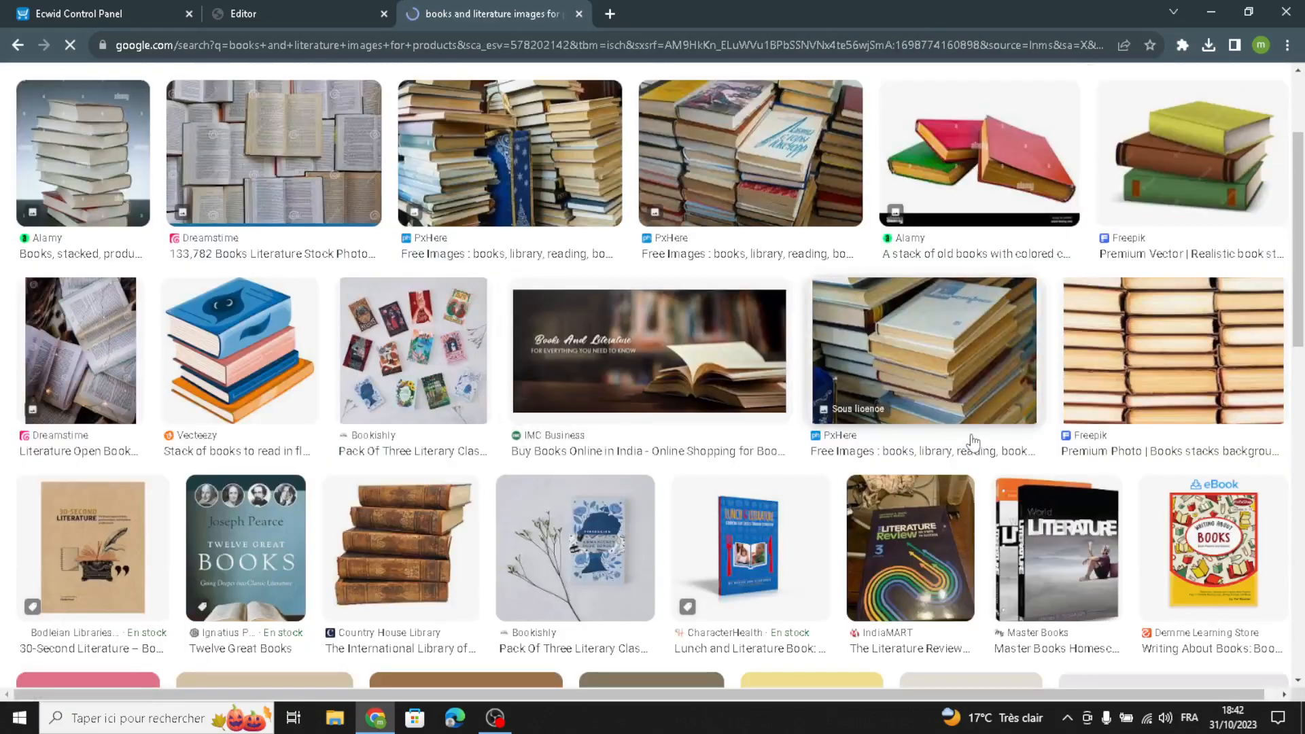
scroll(816, 464, down, 3)
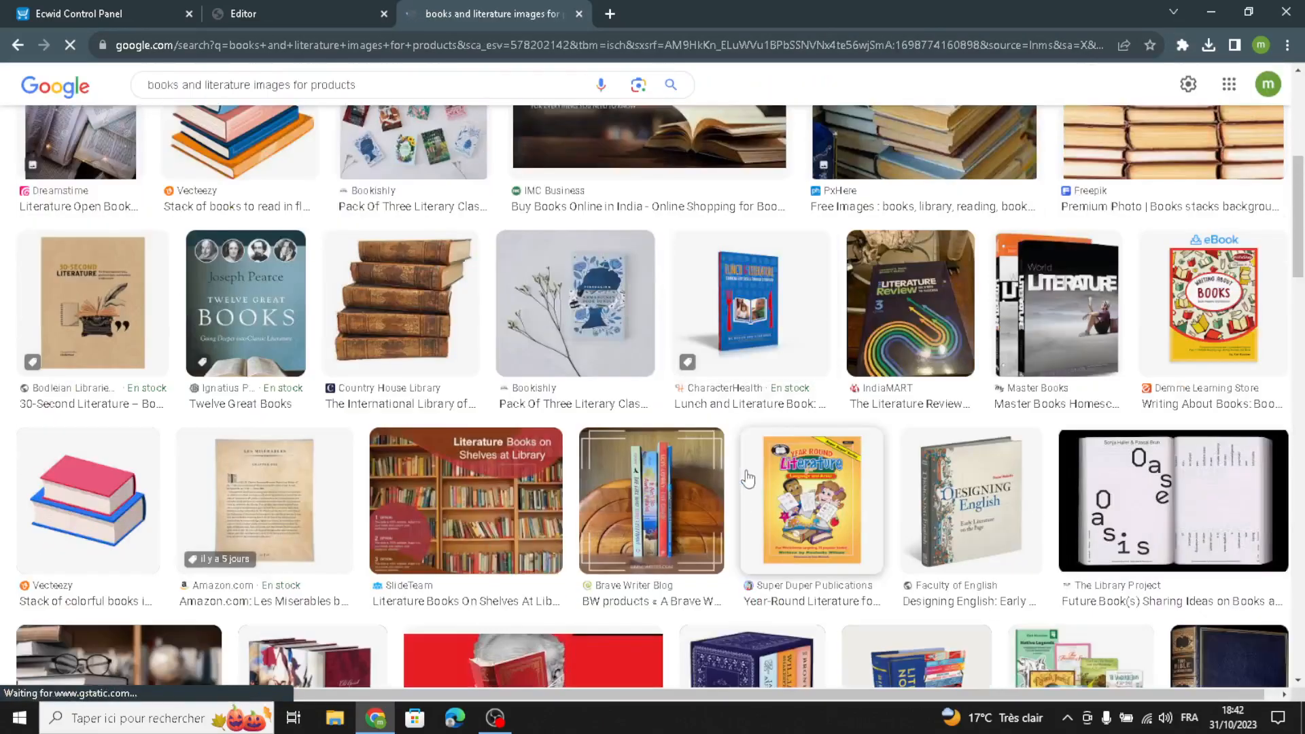
scroll(748, 480, down, 1)
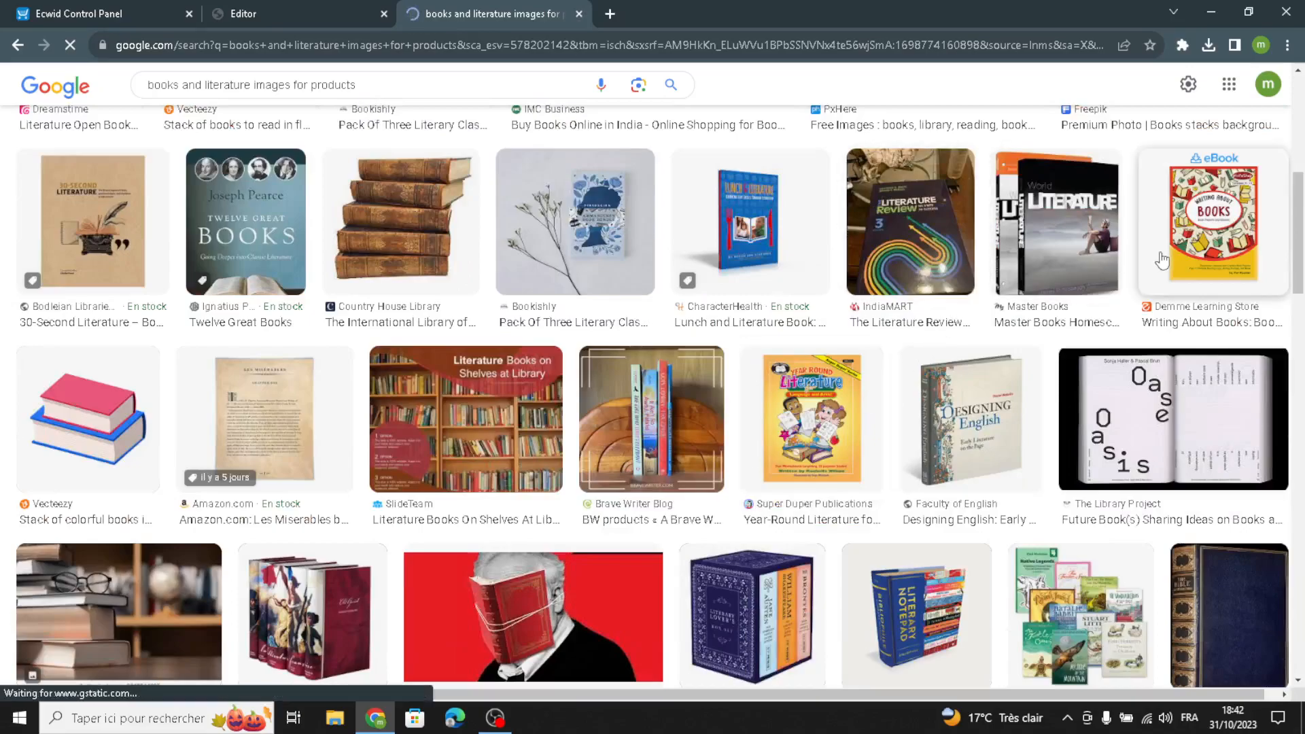
click(1040, 250)
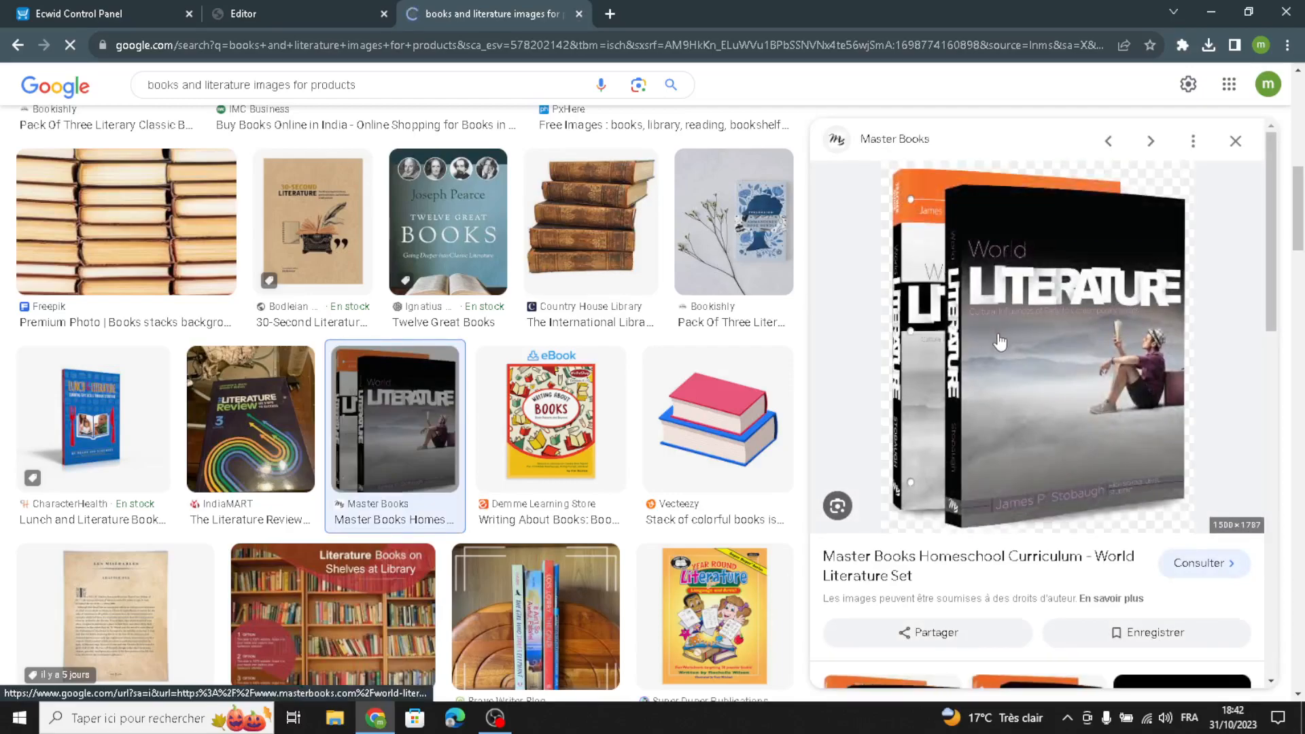
right_click(999, 338)
click(1035, 490)
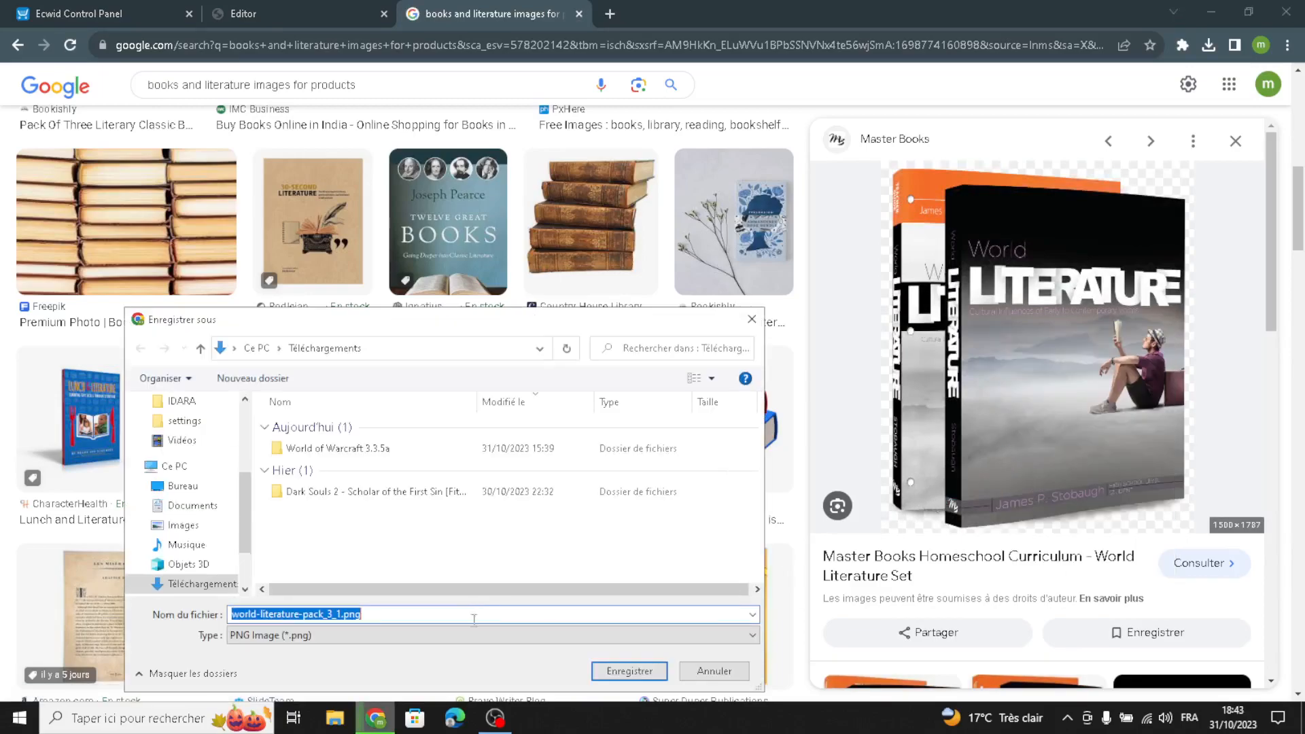
click(625, 673)
- Switch to the Ecwid control panel and upload world-literature-pack_3_1.png to the new product's gallery
click(242, 8)
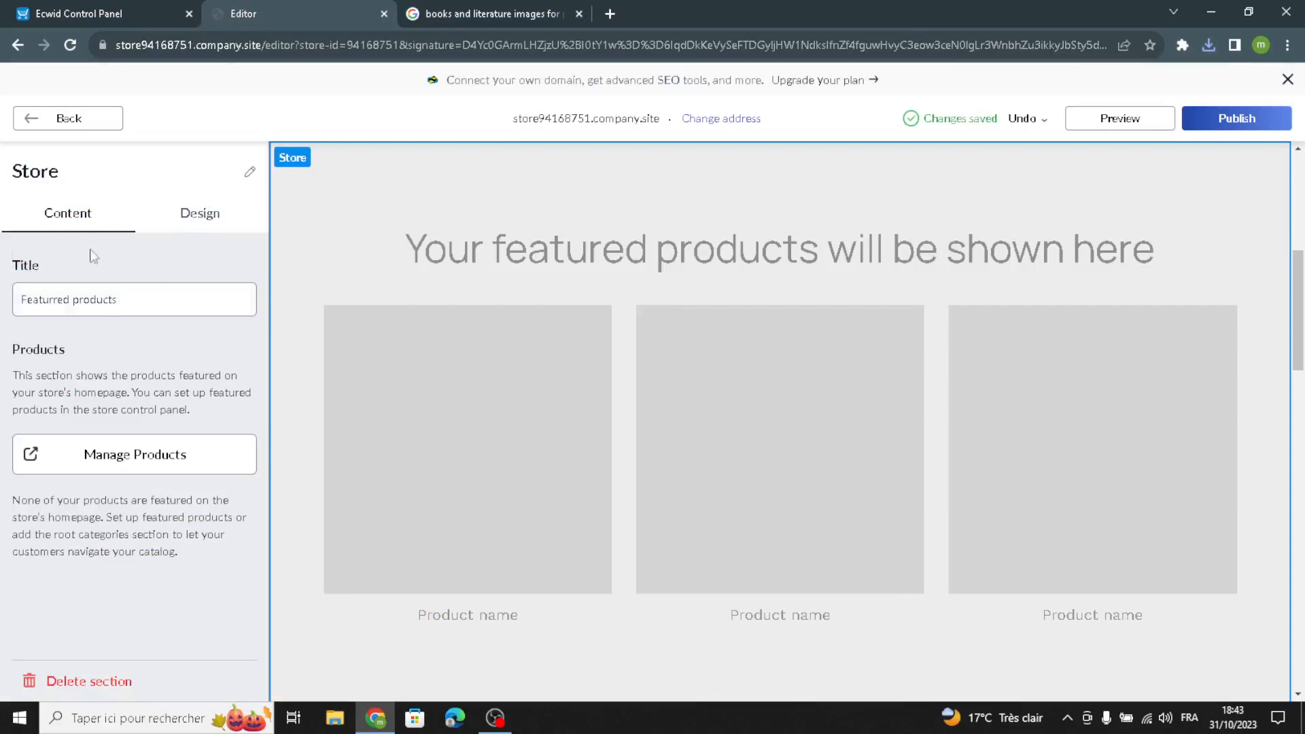
click(103, 13)
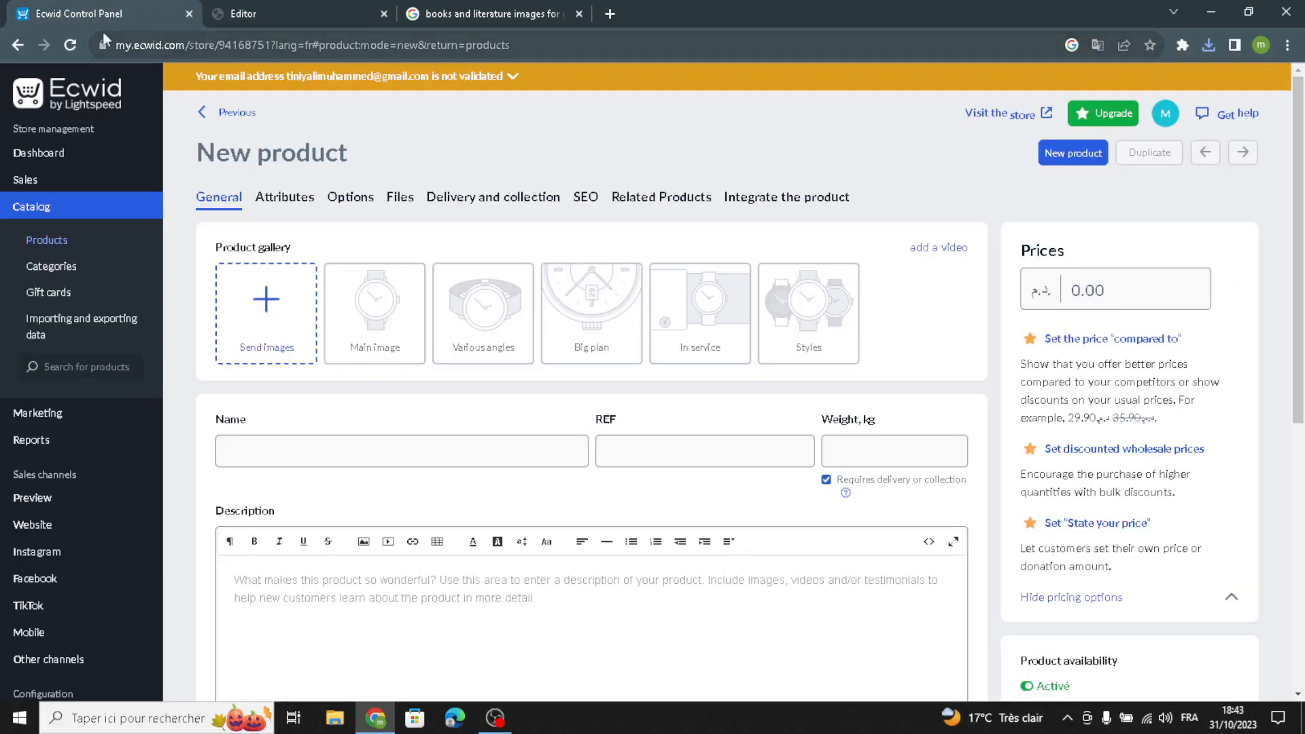
click(236, 284)
click(350, 448)
click(625, 671)
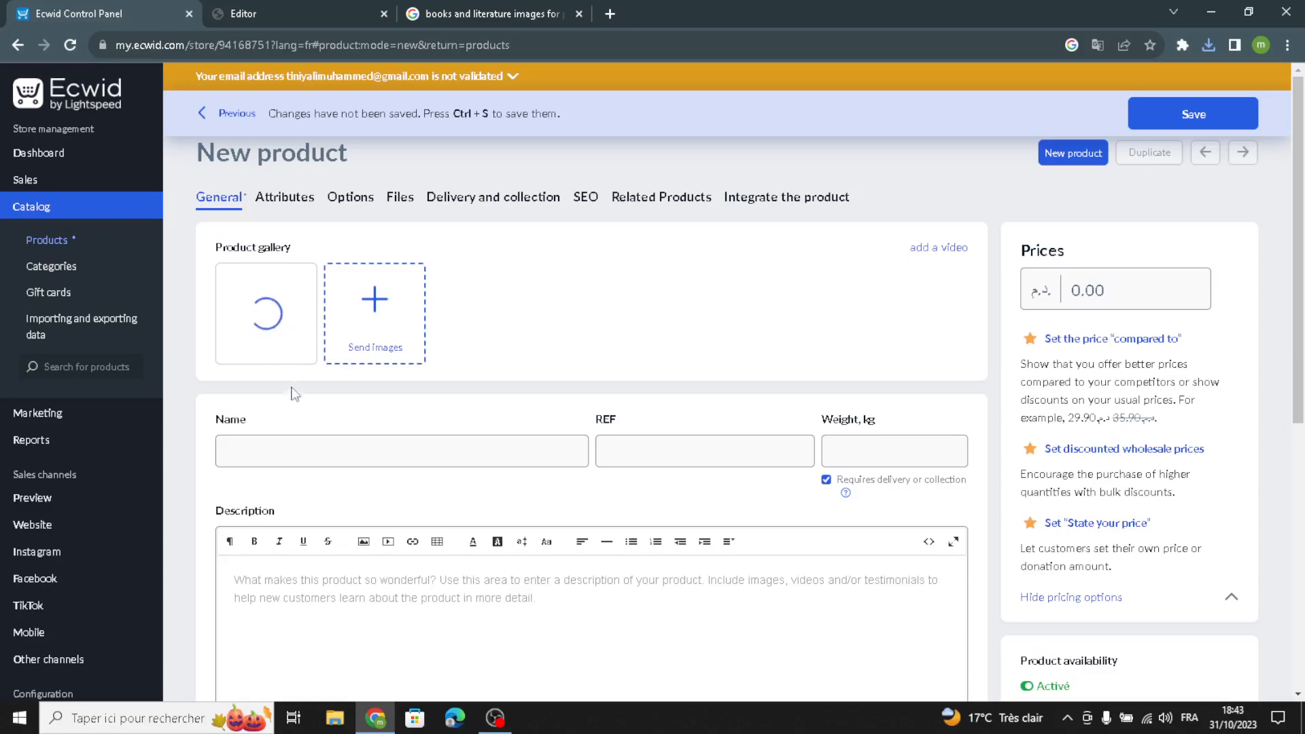
scroll(431, 474, down, 5)
scroll(441, 481, up, 5)
- Return to the site editor and examine the Store section's background and title design options
click(234, 12)
click(198, 212)
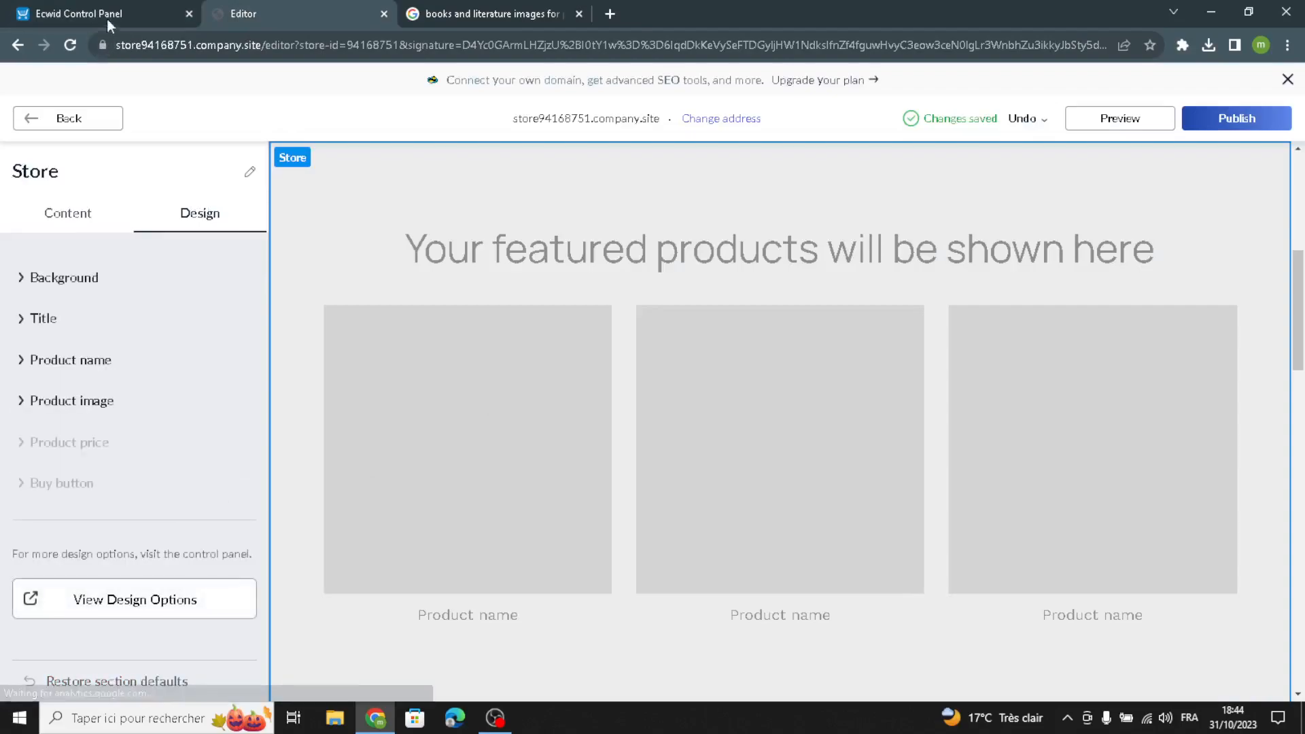
click(111, 5)
click(365, 7)
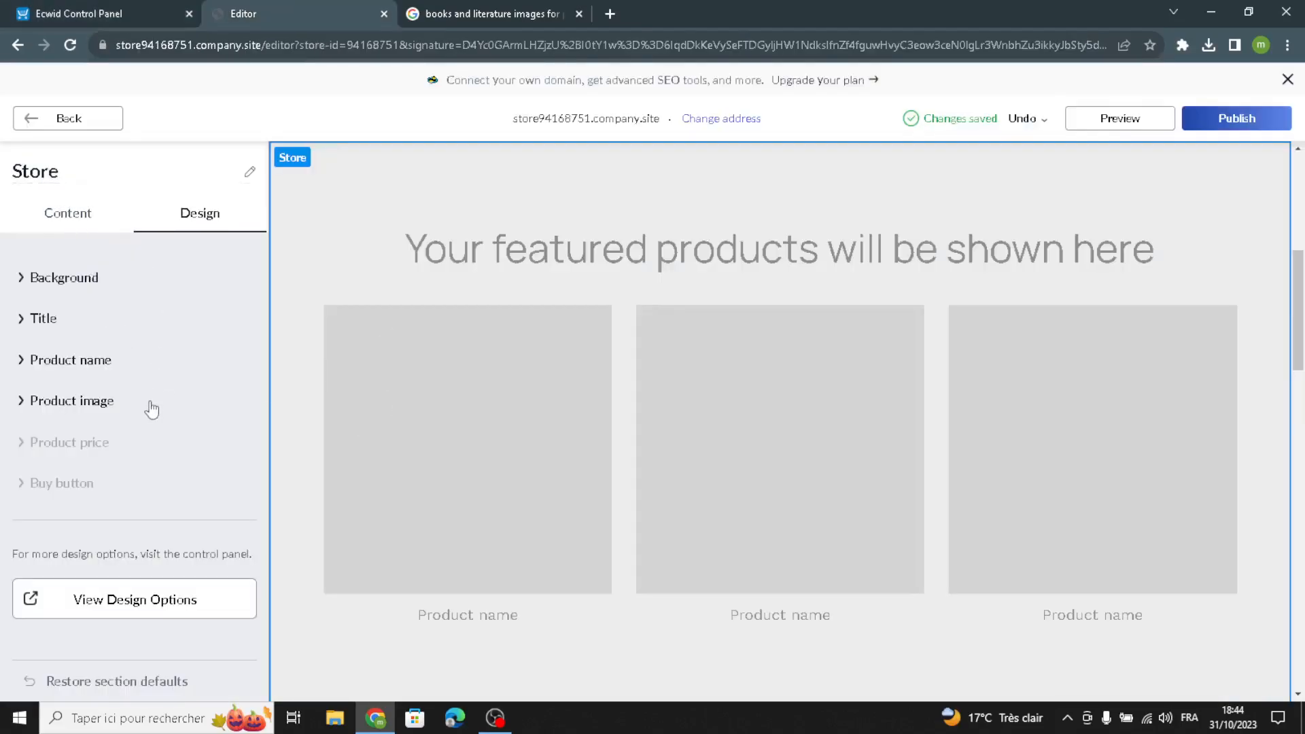
click(70, 279)
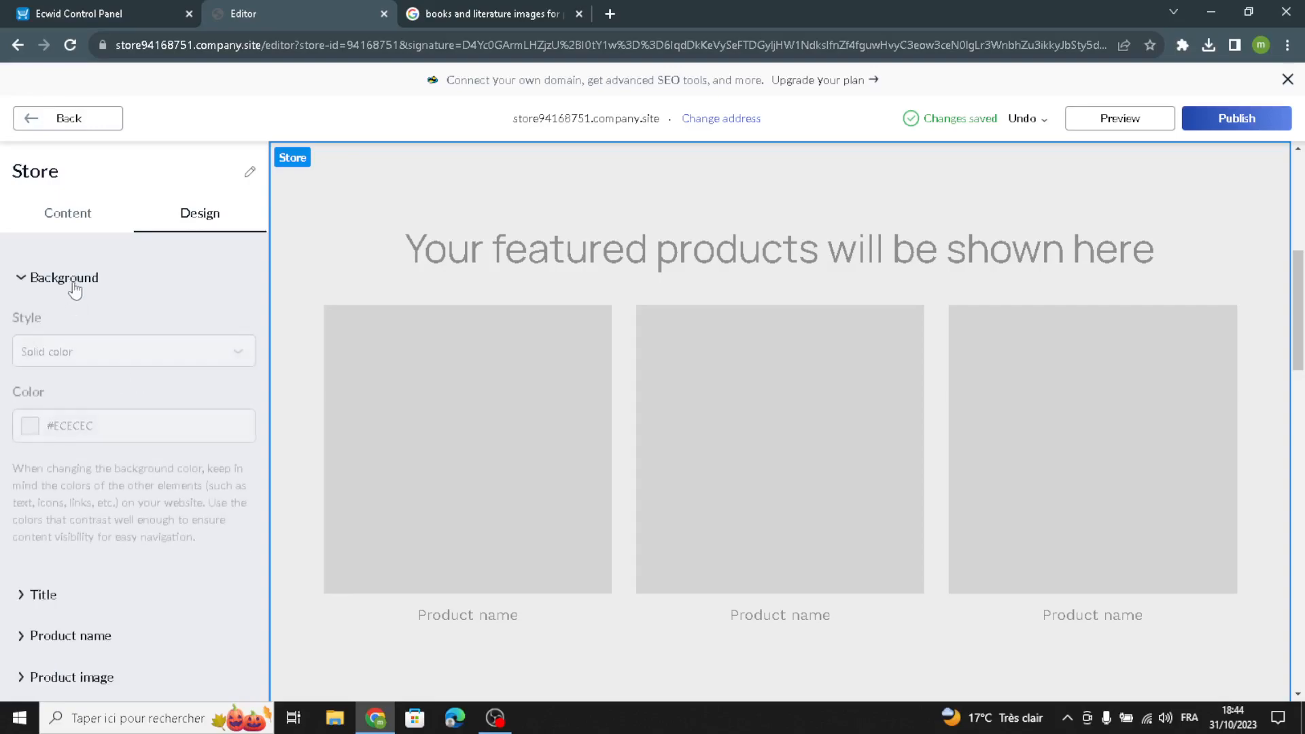
click(42, 597)
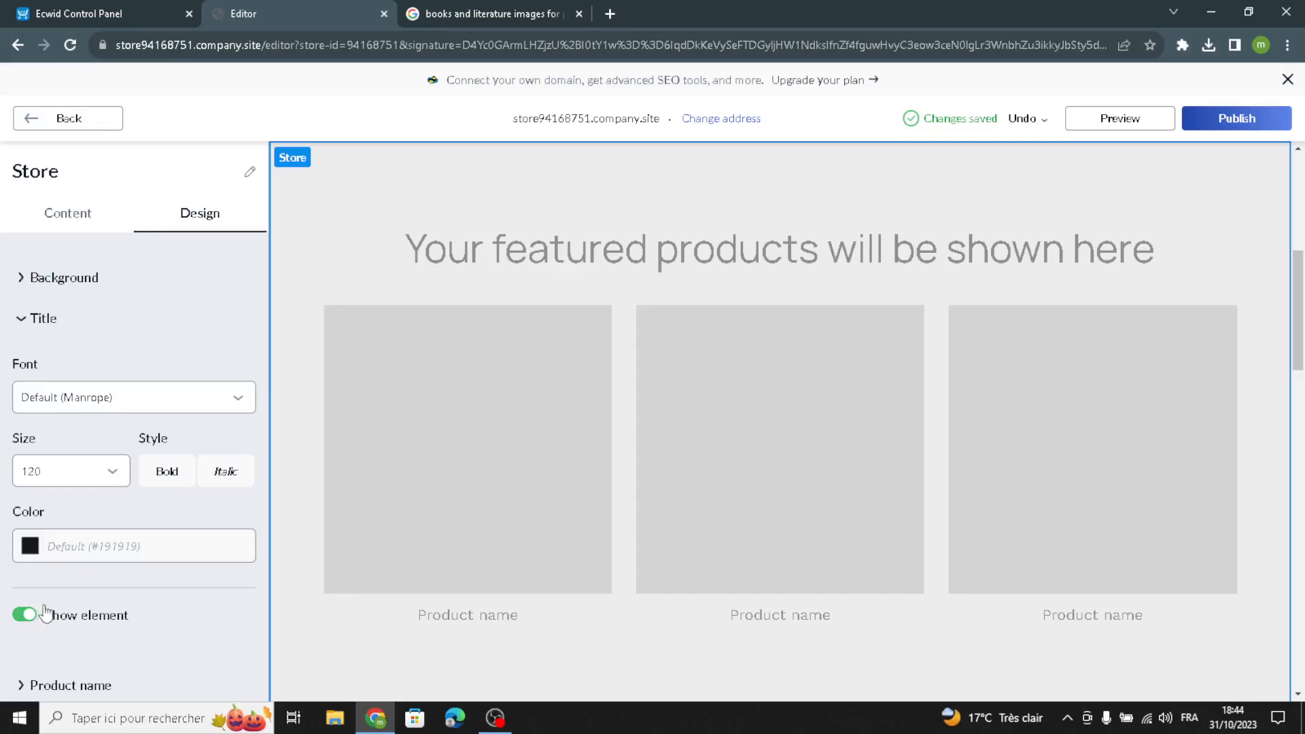
scroll(71, 574, down, 2)
scroll(72, 574, up, 2)
- Go back to the homepage sections, open the Meet the Owner section and clear its title text
click(100, 126)
click(119, 374)
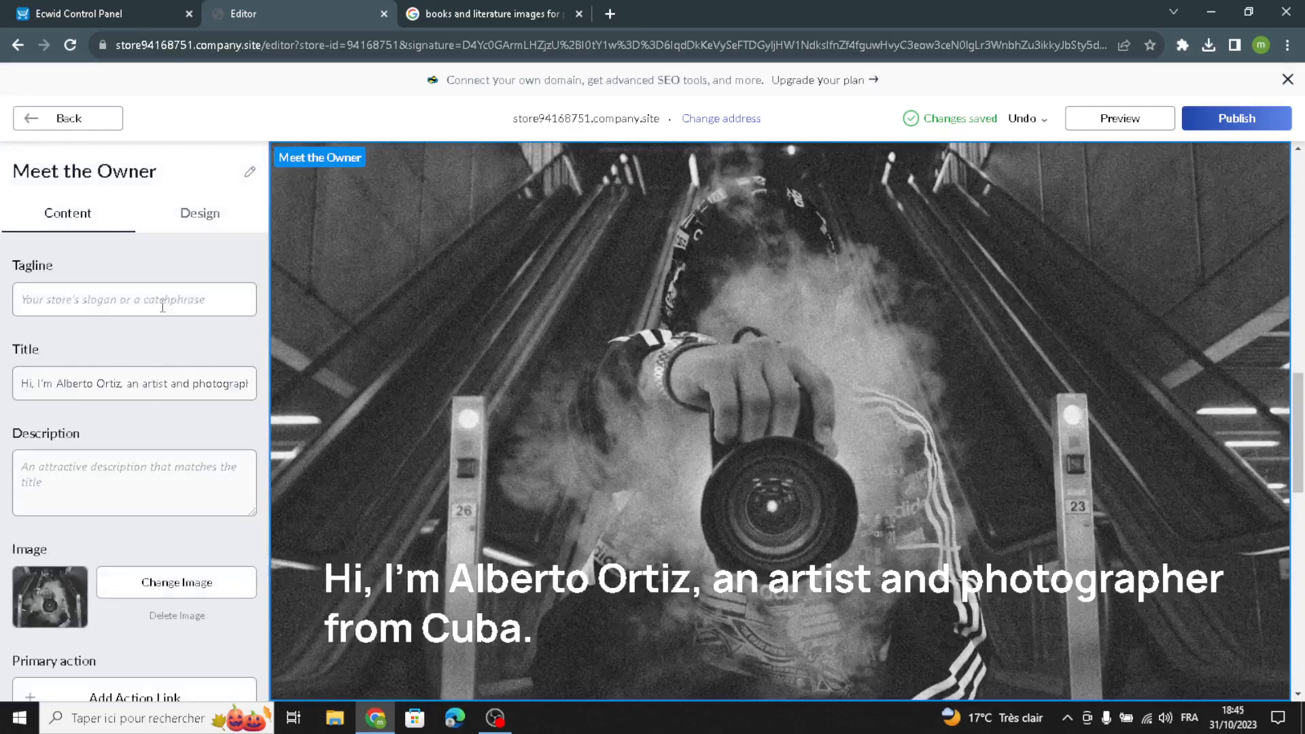
click(61, 301)
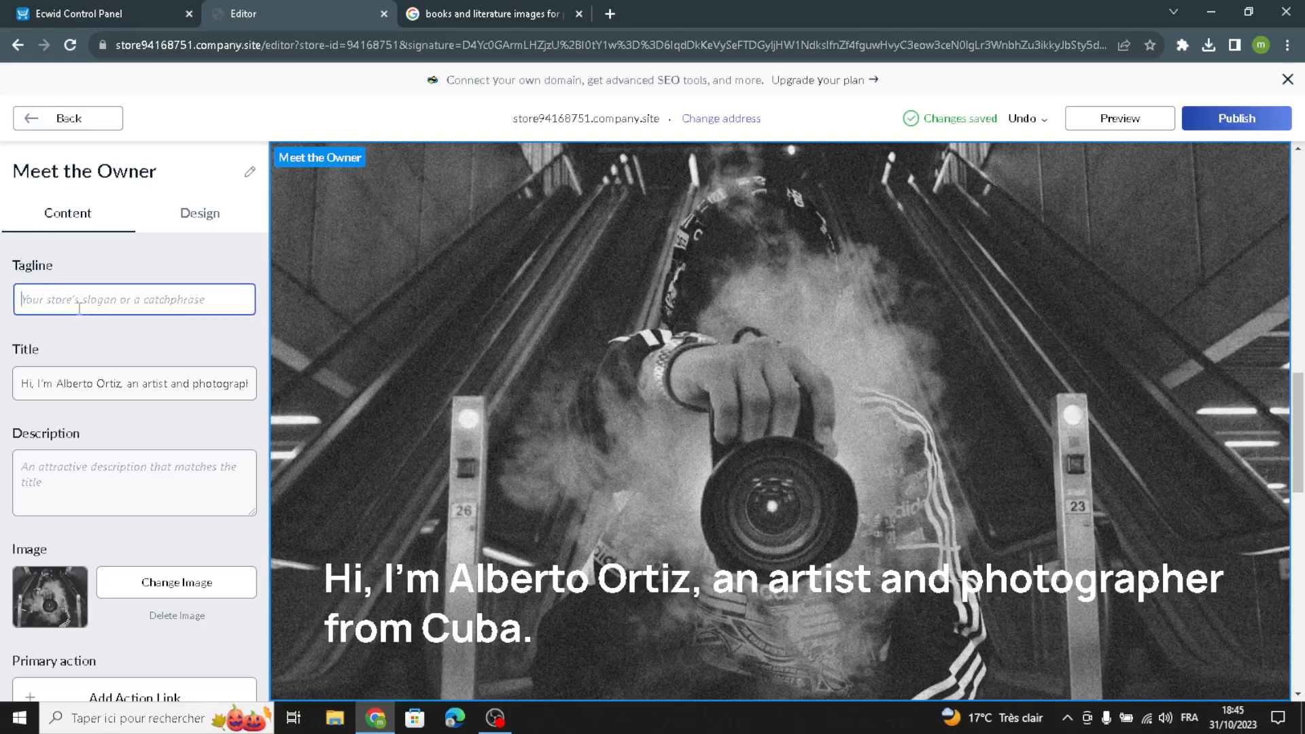
click(119, 492)
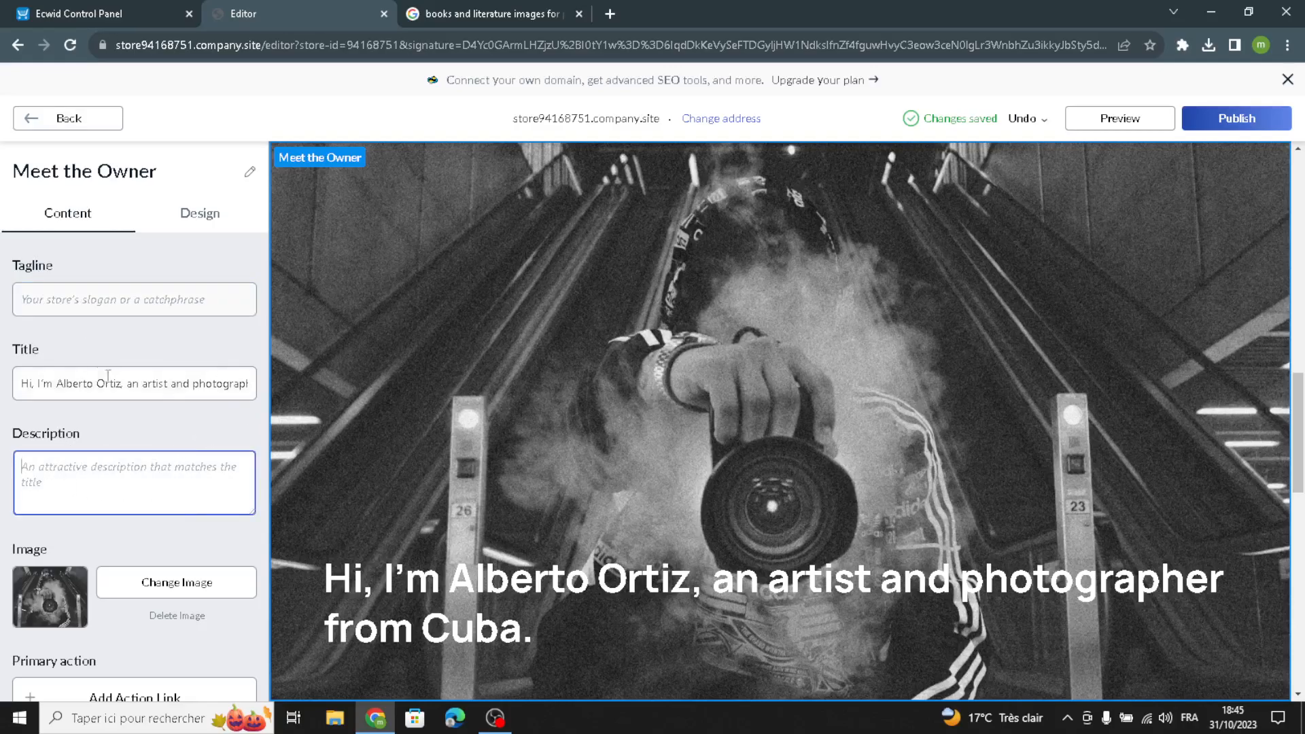
drag(23, 387, 366, 421)
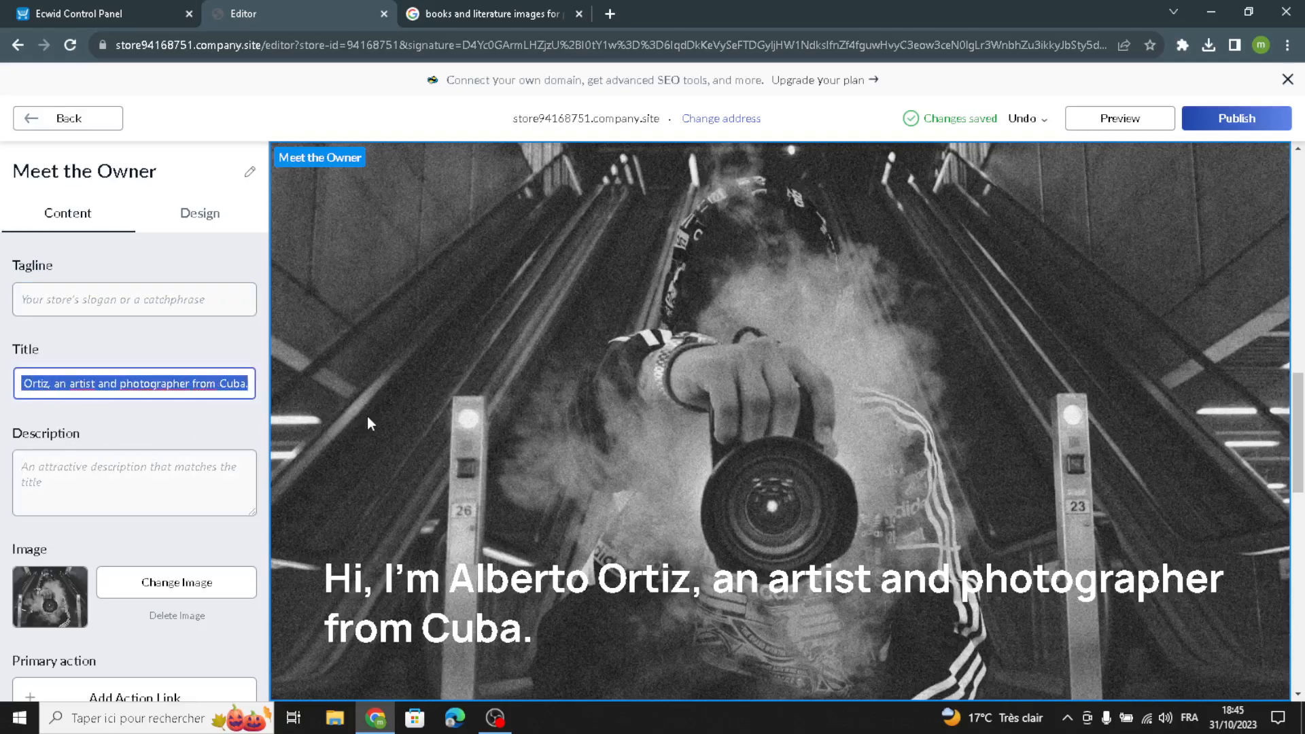
key(BackSpace)
click(68, 478)
scroll(75, 481, down, 2)
scroll(58, 497, up, 2)
scroll(57, 503, down, 2)
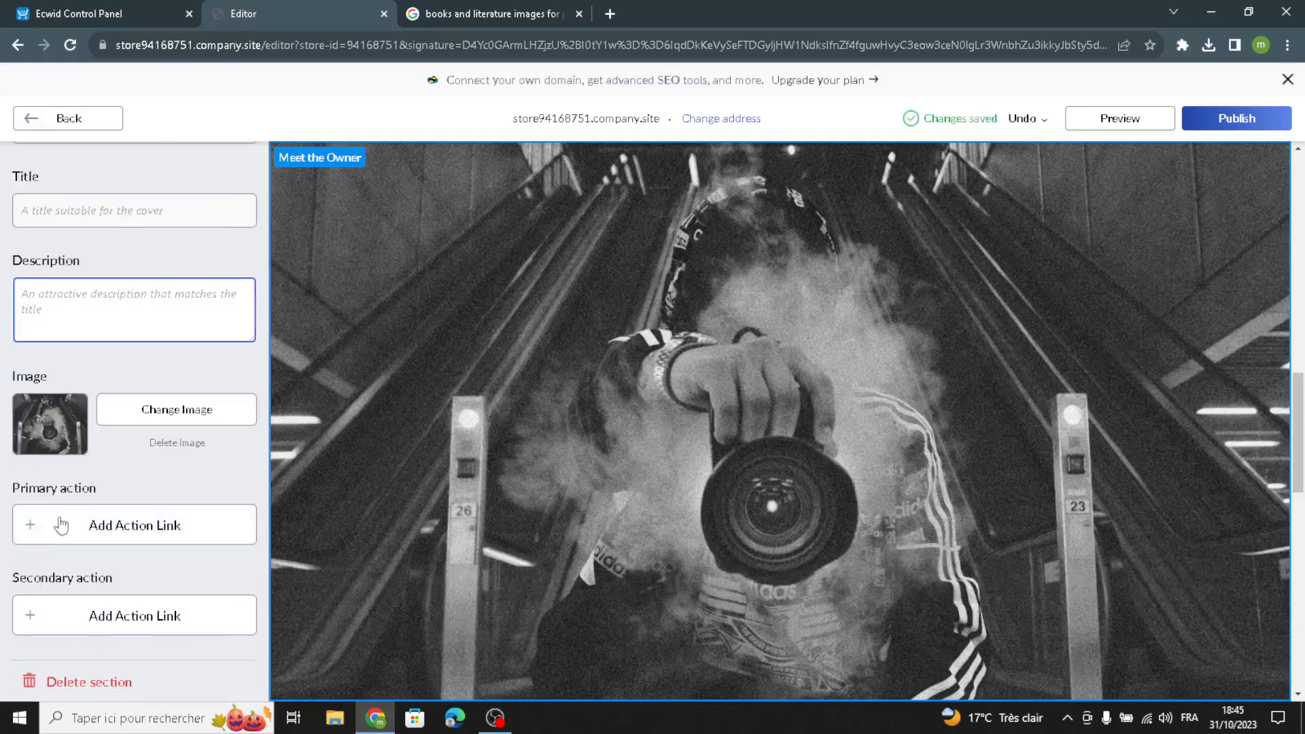
- Browse the Google book image results for a Meet the Owner picture, previewing the PxHere book stacks and Photocase old books
click(412, 8)
scroll(462, 516, down, 5)
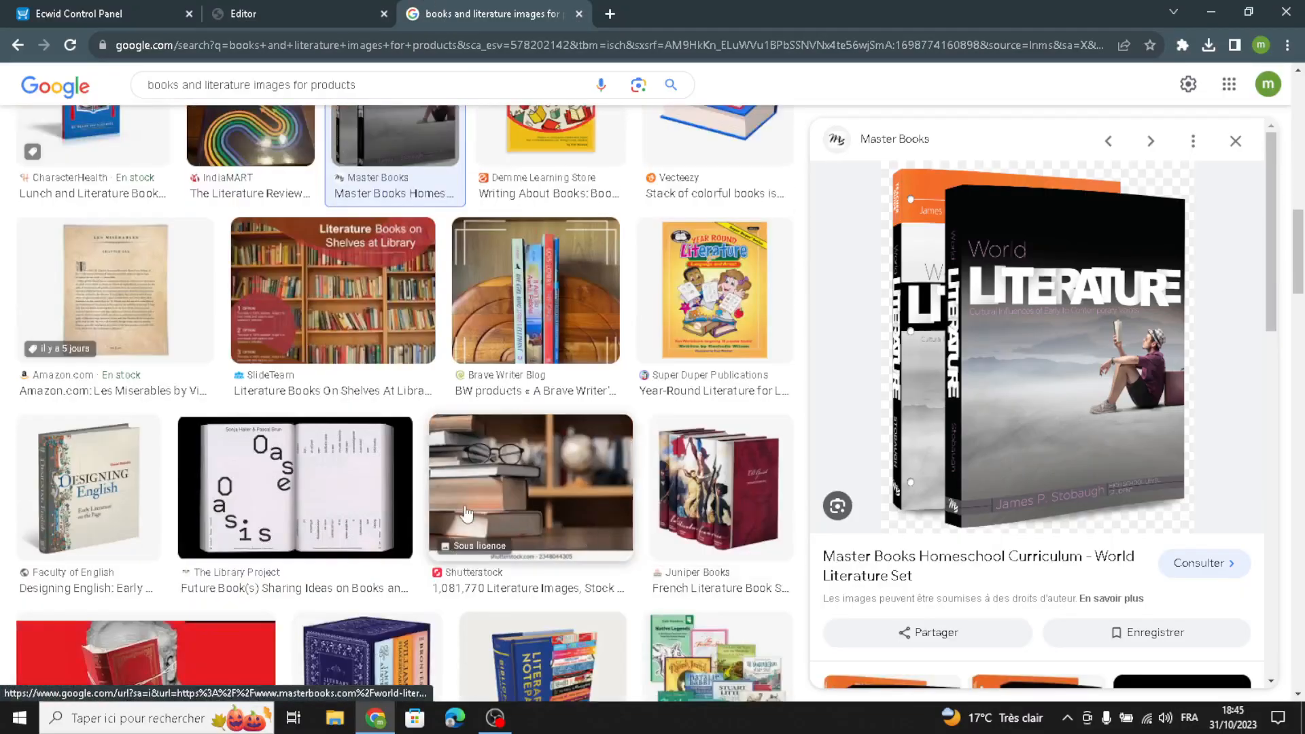
scroll(117, 382, up, 4)
scroll(117, 382, up, 10)
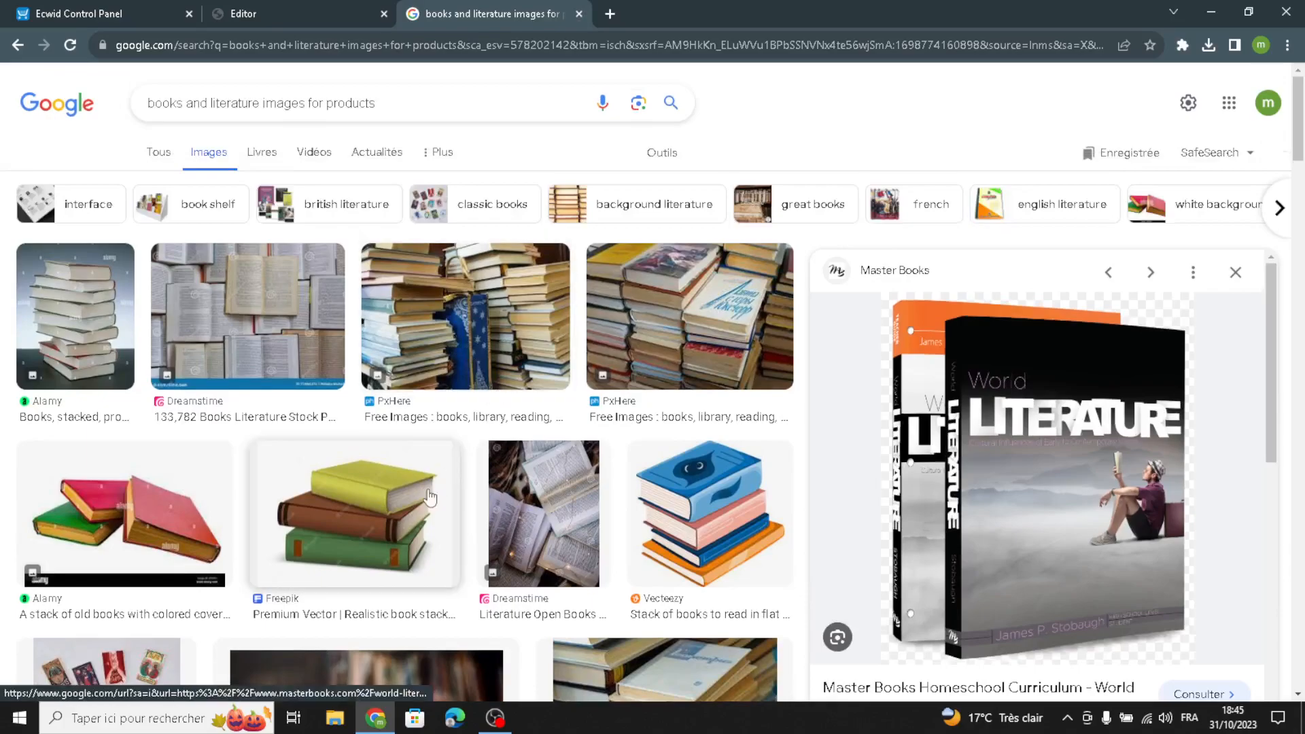
click(444, 342)
scroll(383, 532, down, 8)
scroll(382, 532, down, 6)
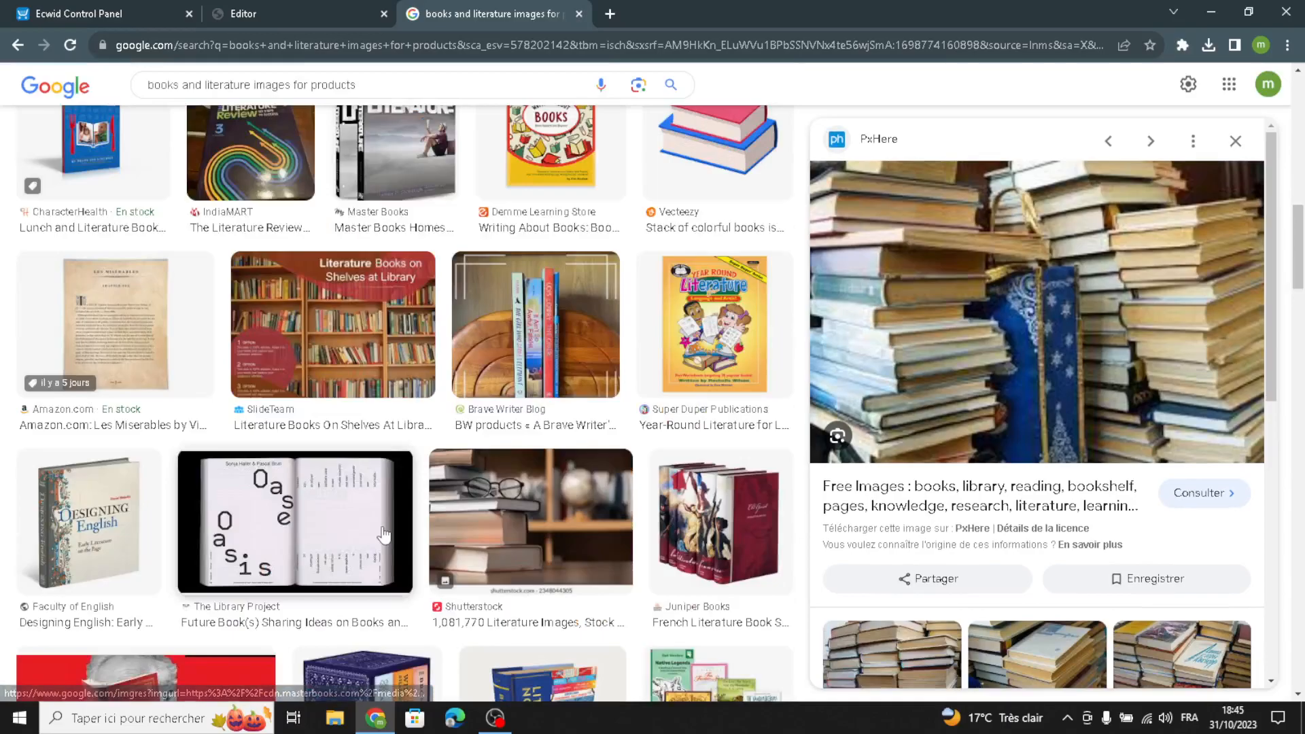
scroll(382, 532, down, 2)
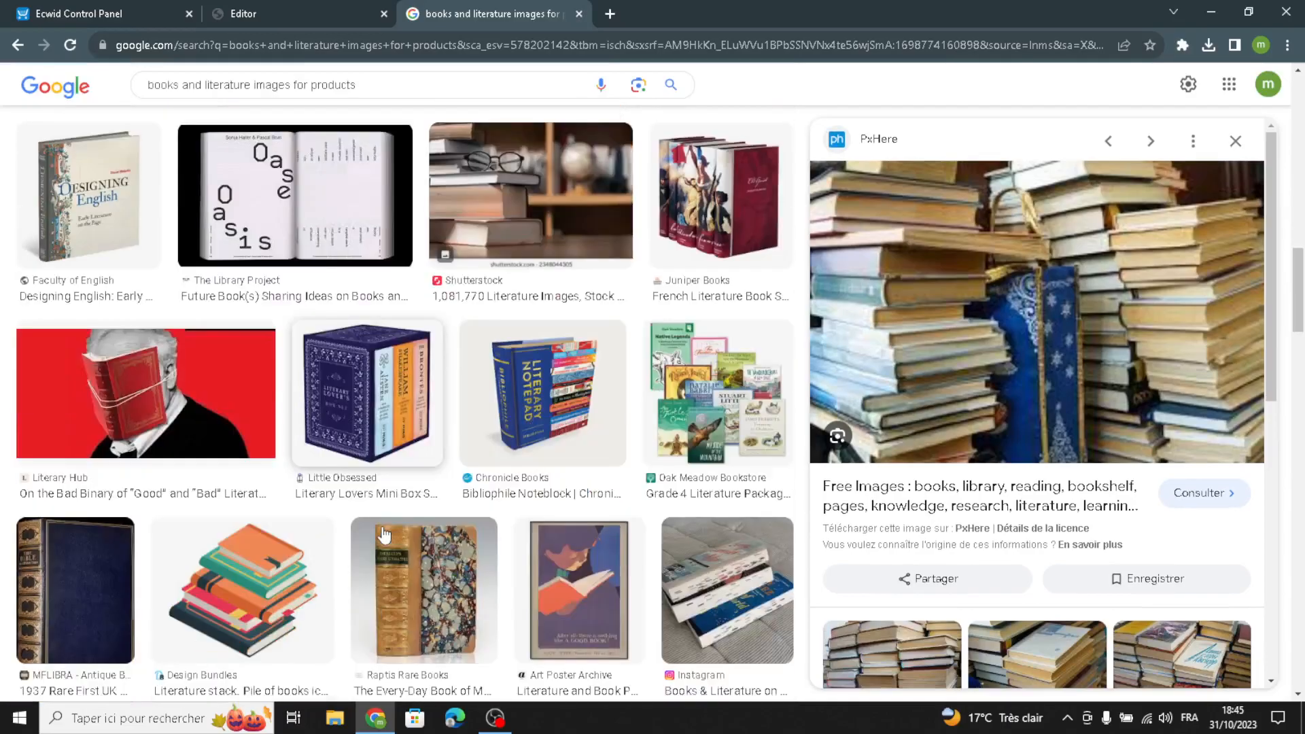
scroll(383, 532, down, 3)
scroll(382, 532, down, 8)
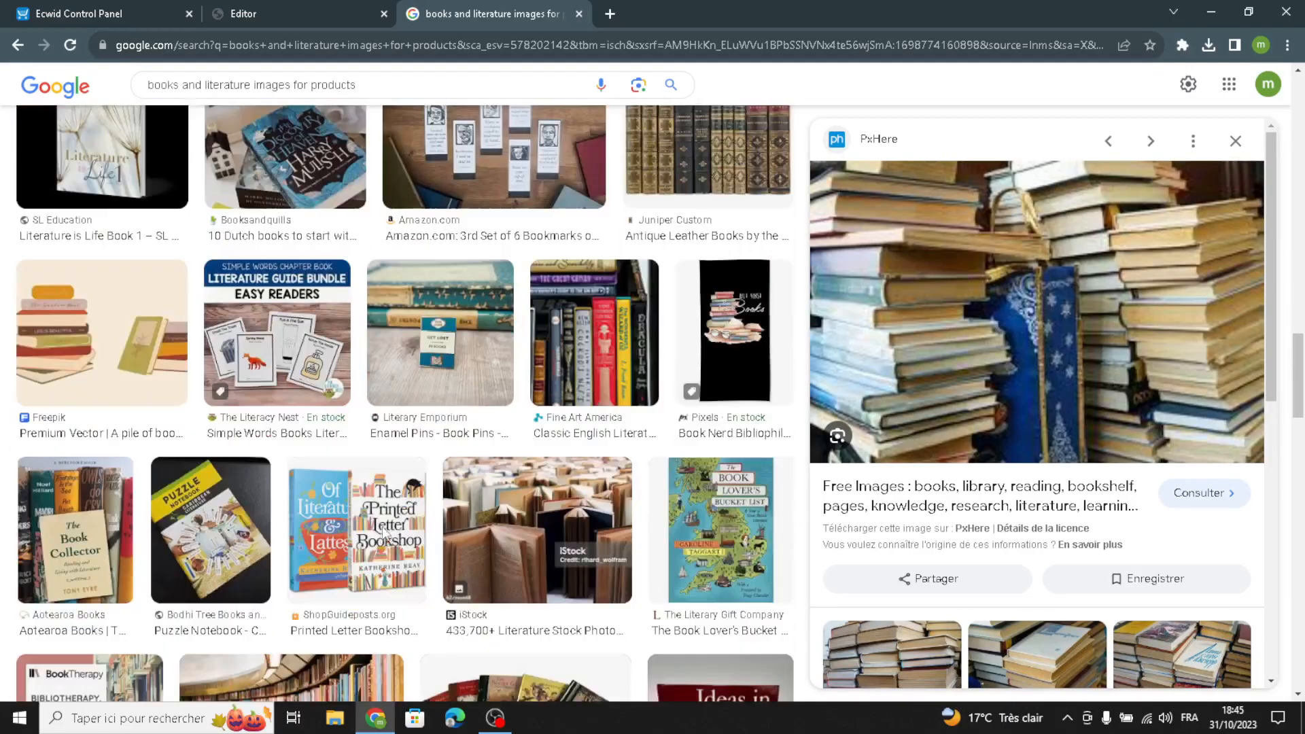
scroll(384, 533, down, 11)
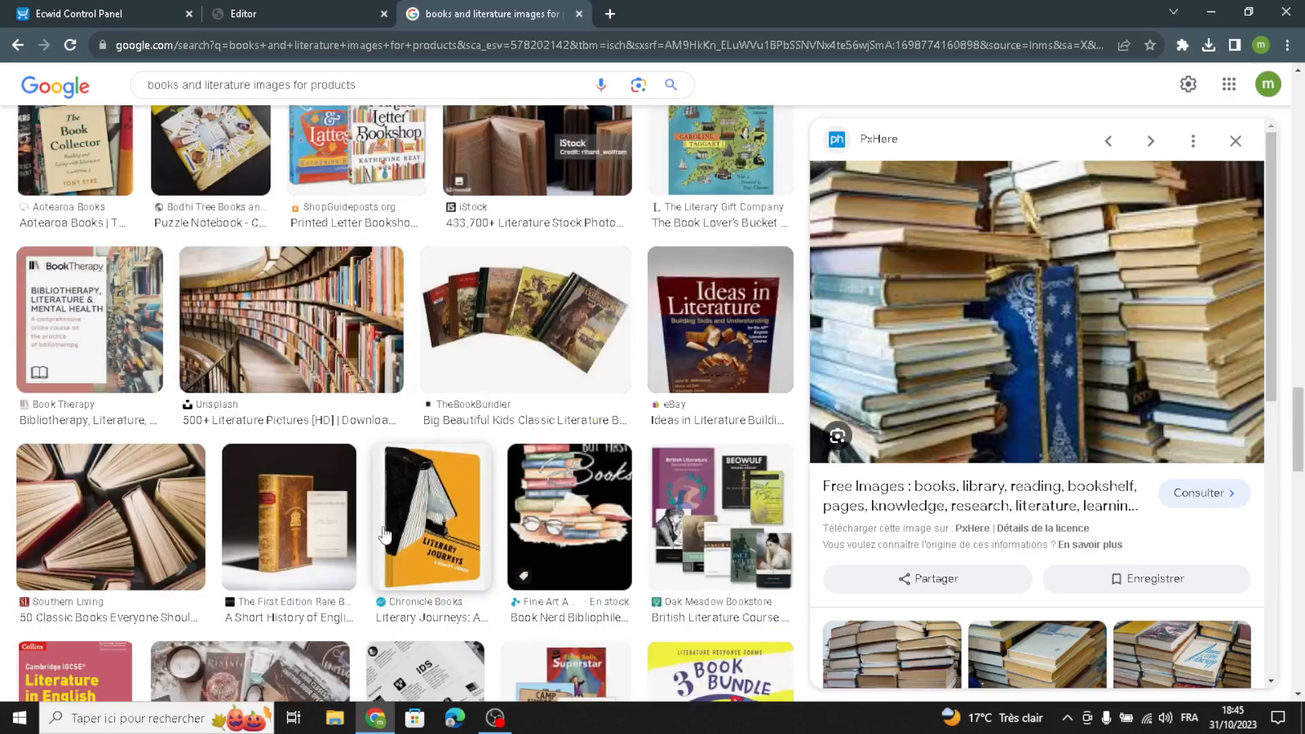
scroll(384, 533, down, 8)
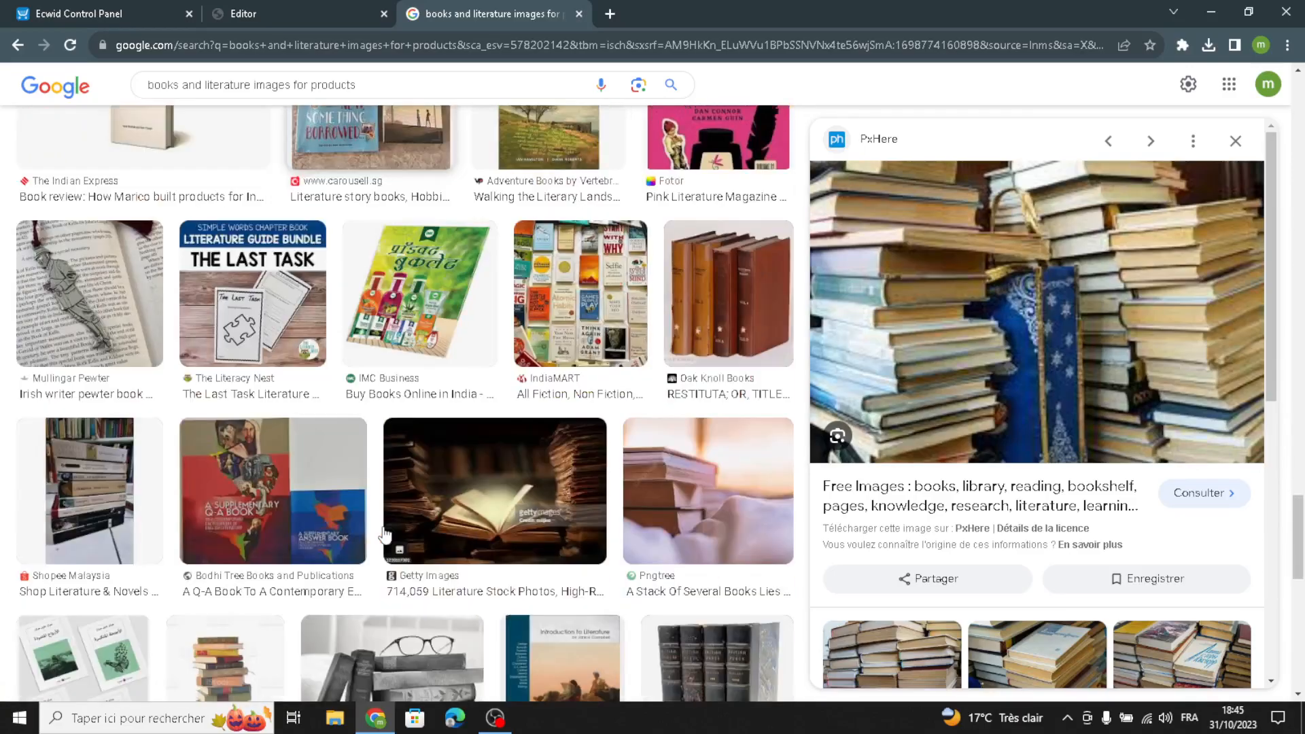
scroll(385, 534, down, 6)
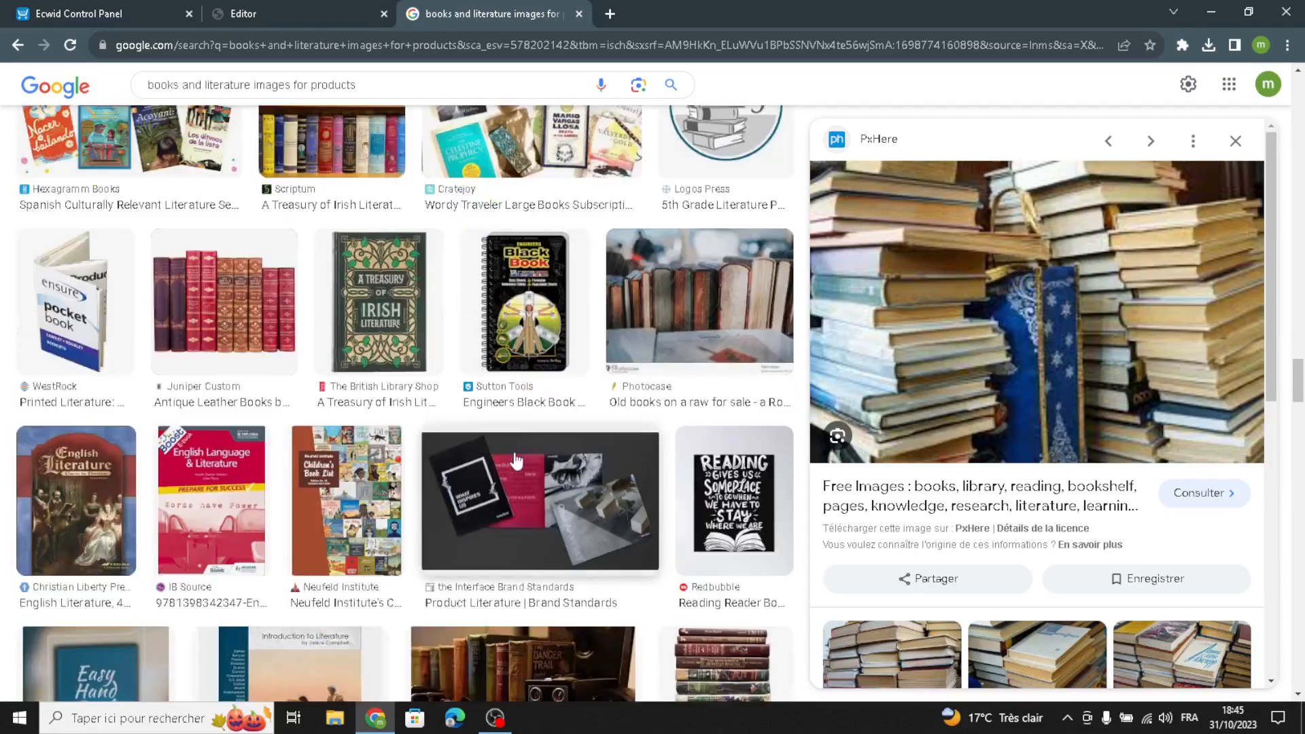
click(652, 333)
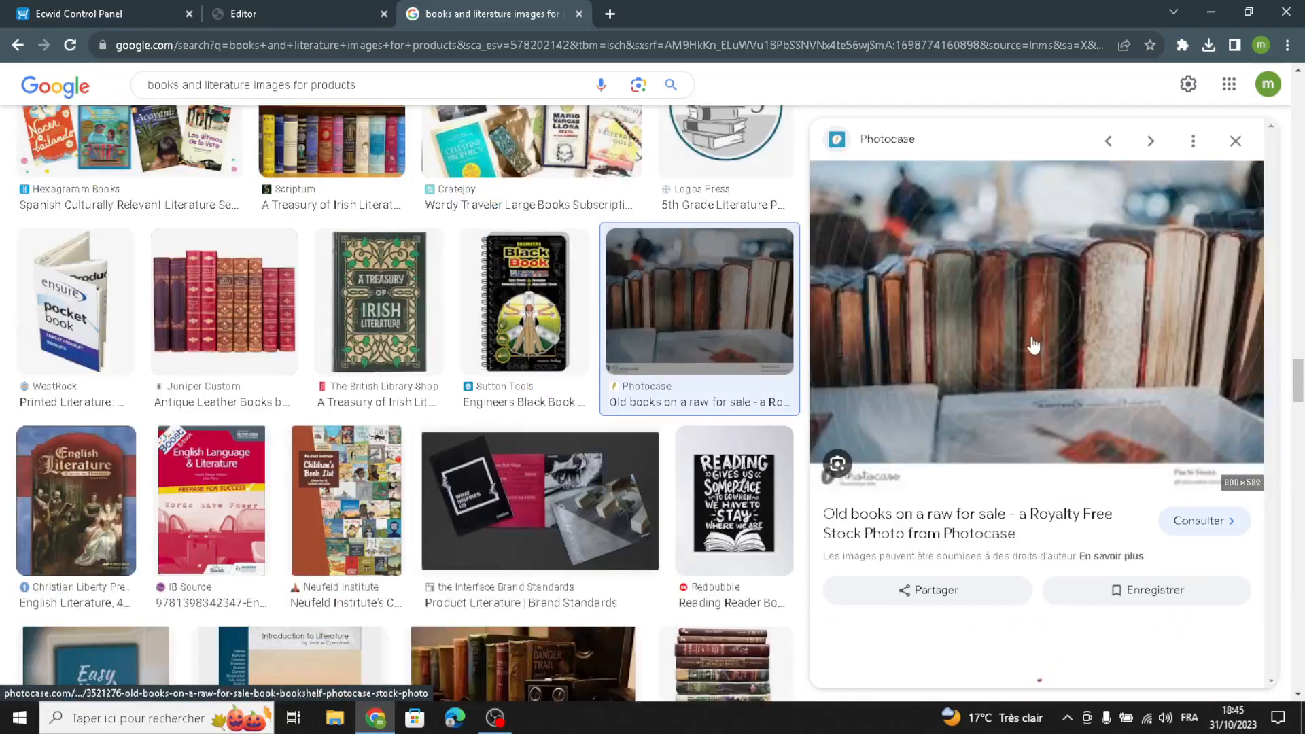
scroll(1012, 358, down, 1)
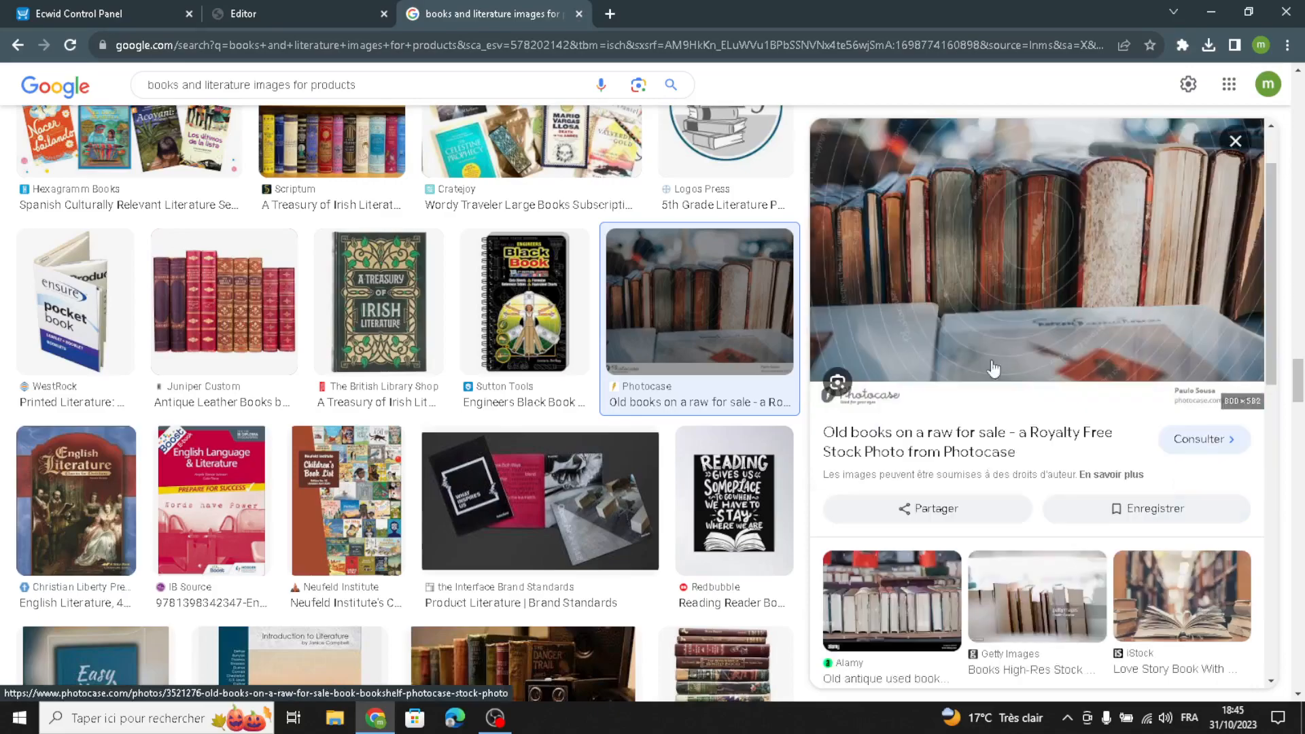
scroll(613, 527, down, 2)
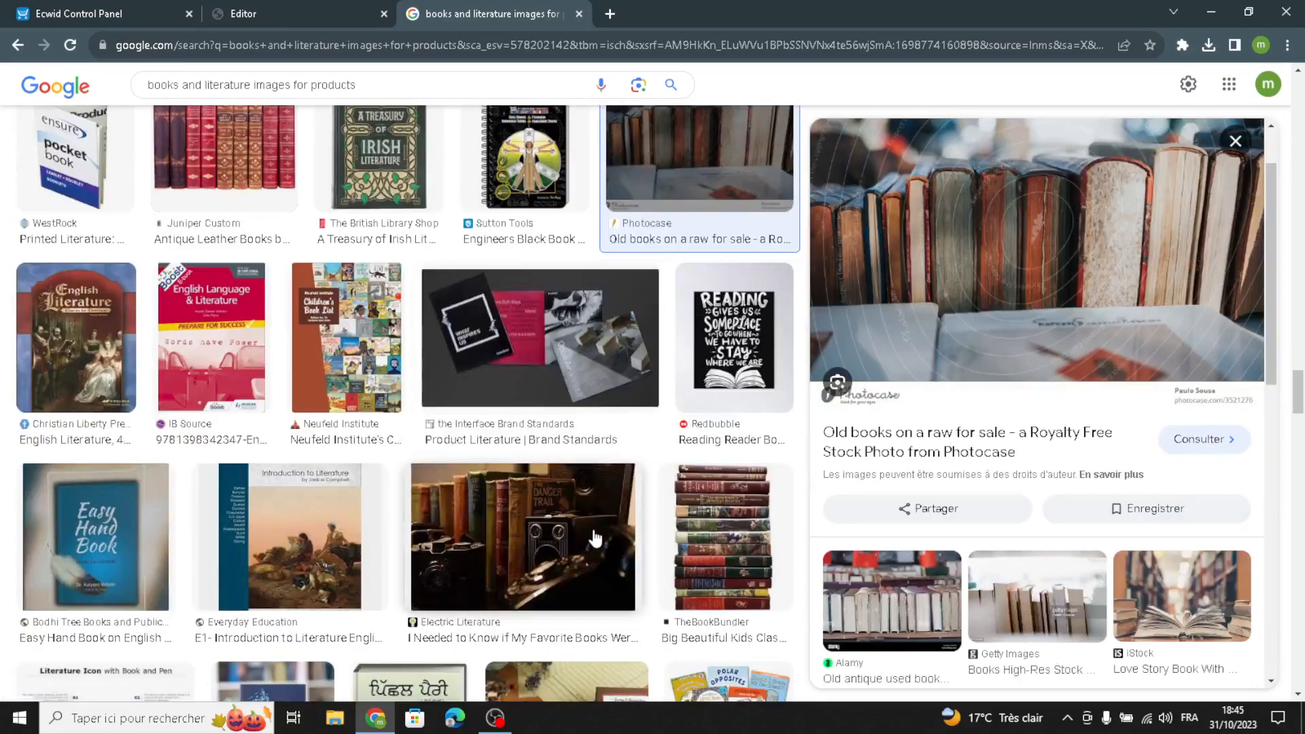
- Save the Electric Literature photo of old books and vintage cameras to the downloads folder
click(598, 530)
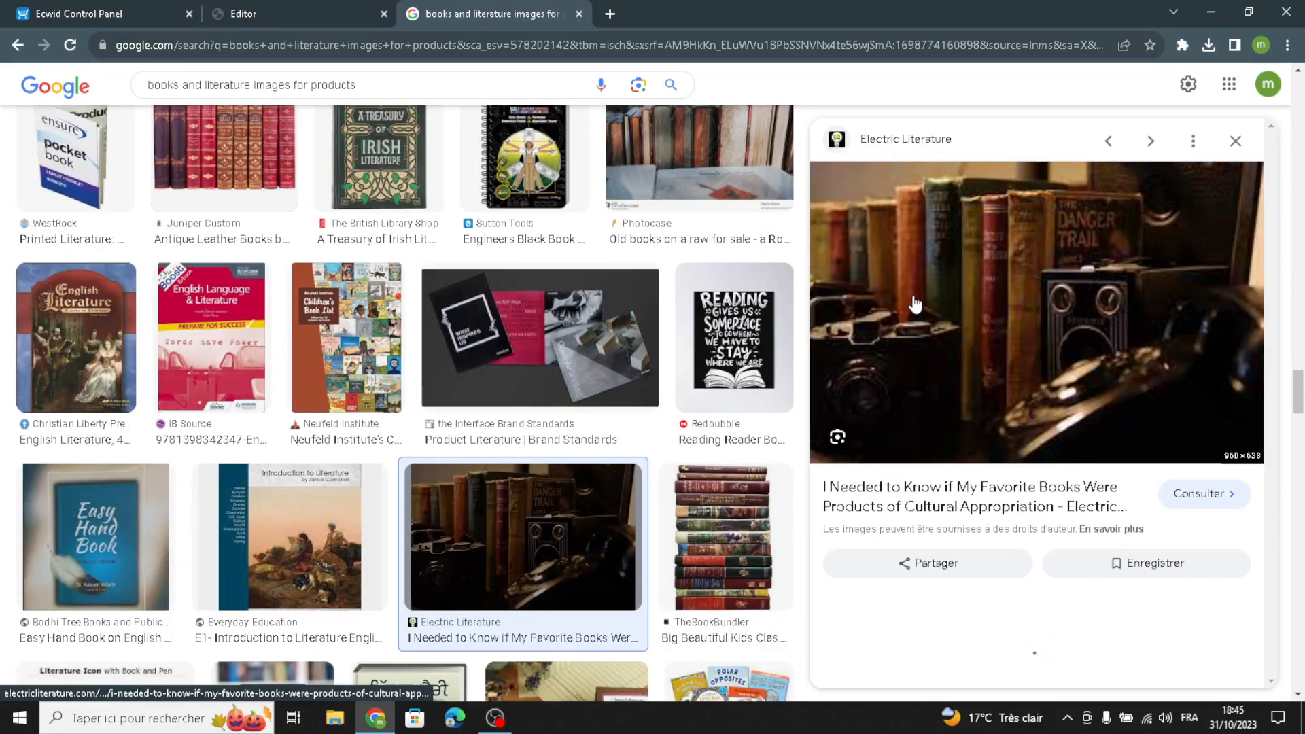
right_click(914, 303)
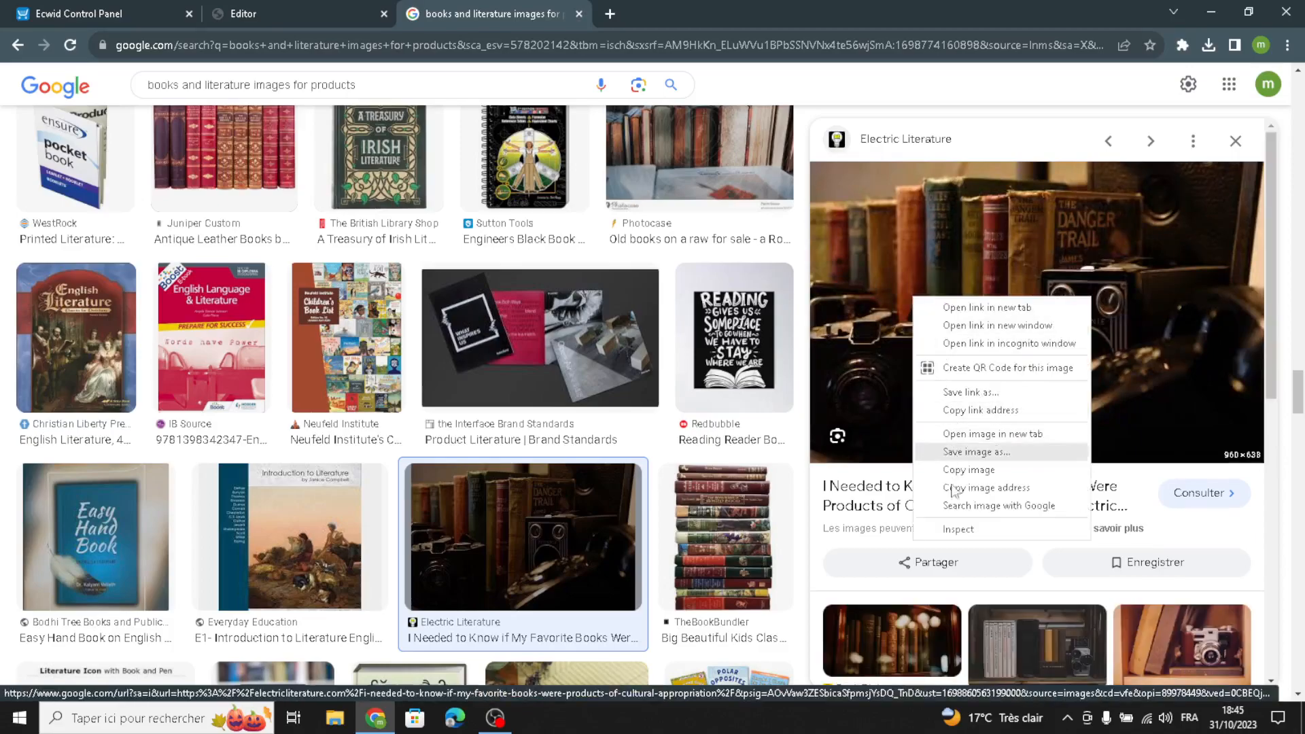
click(970, 452)
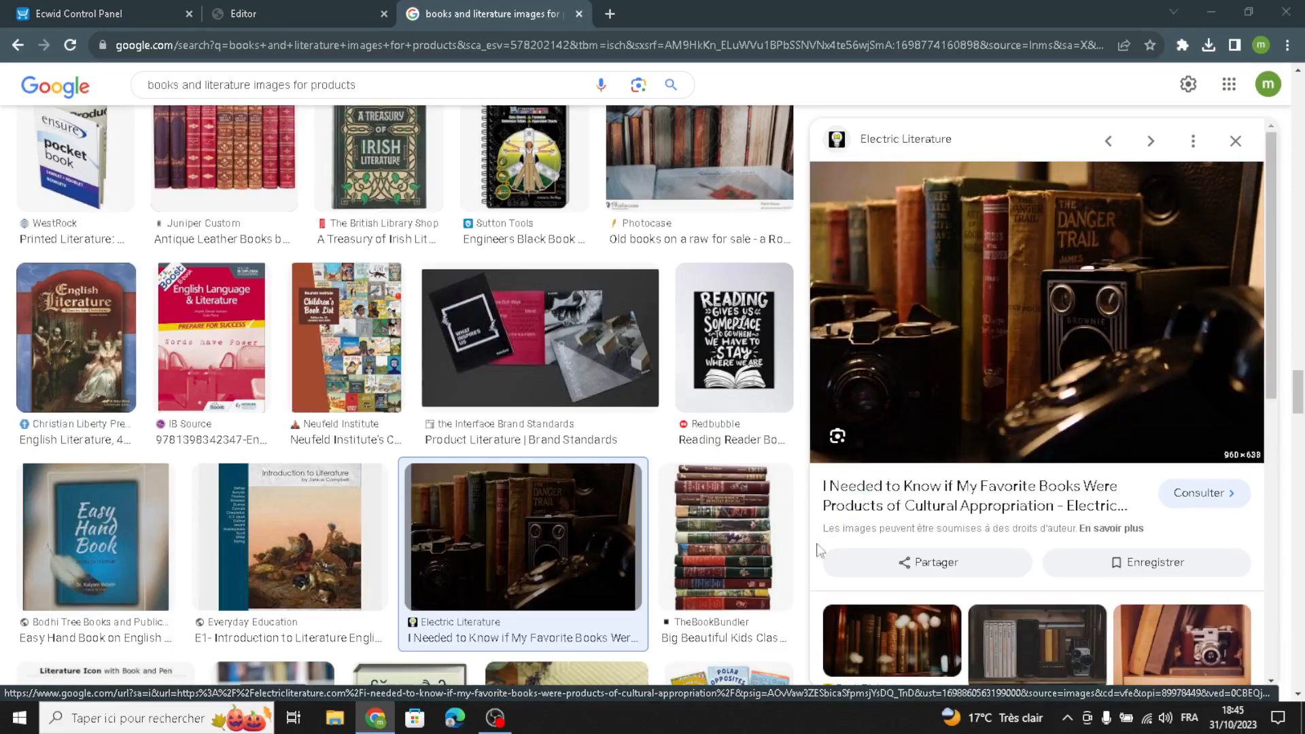
click(615, 668)
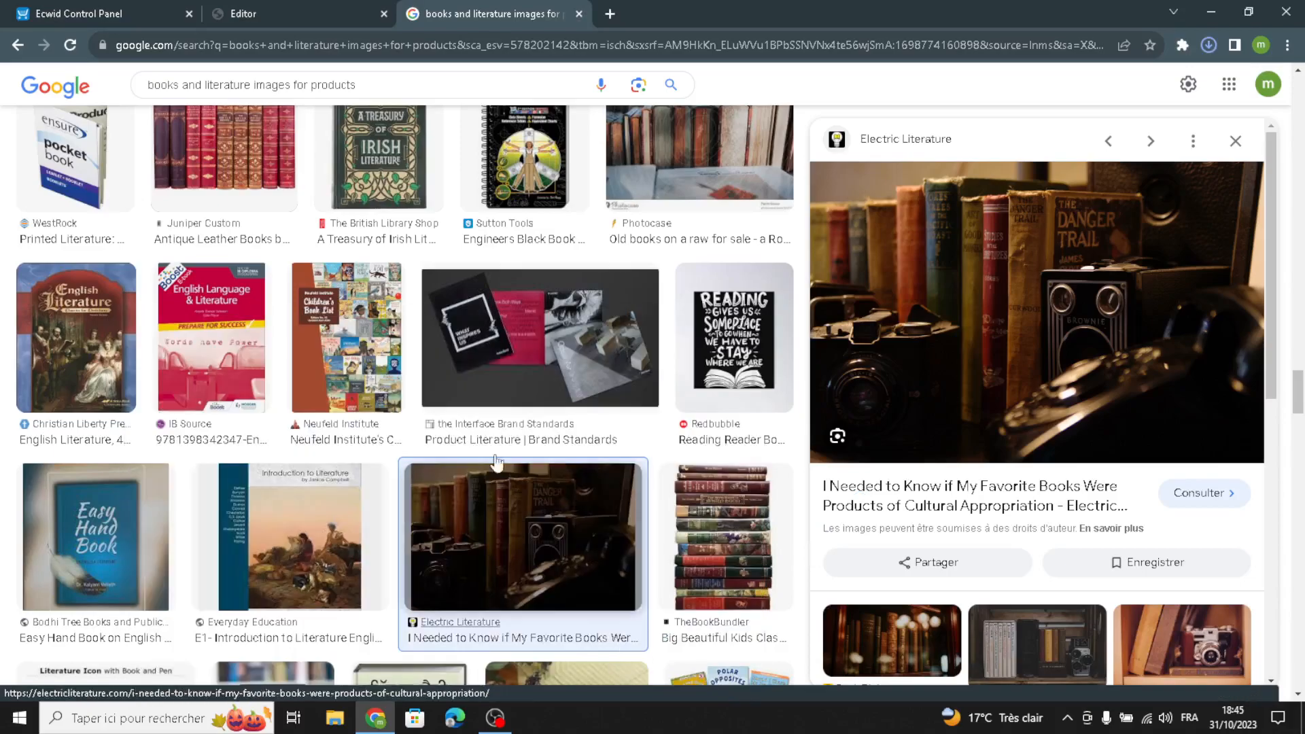
- Switch to the site editor and replace the Meet the Owner section's image with Steinbeck.jpg
click(244, 14)
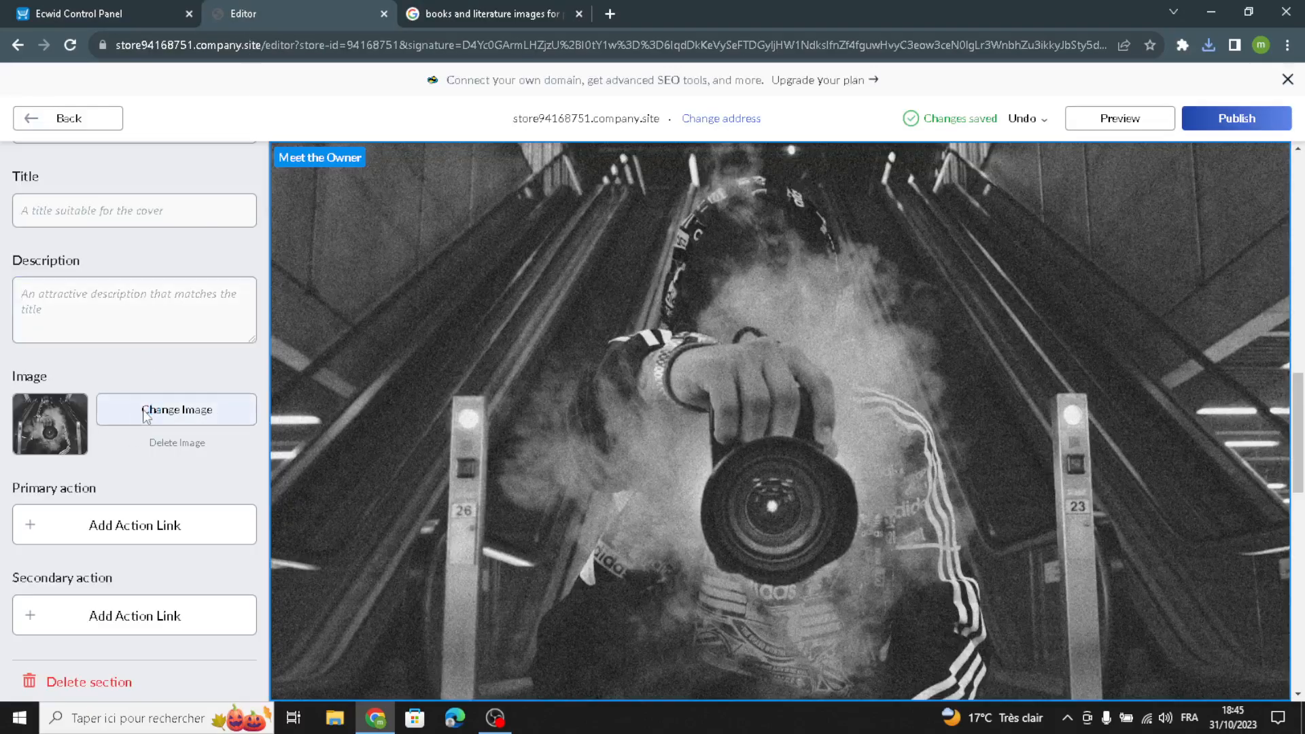
click(227, 412)
click(329, 448)
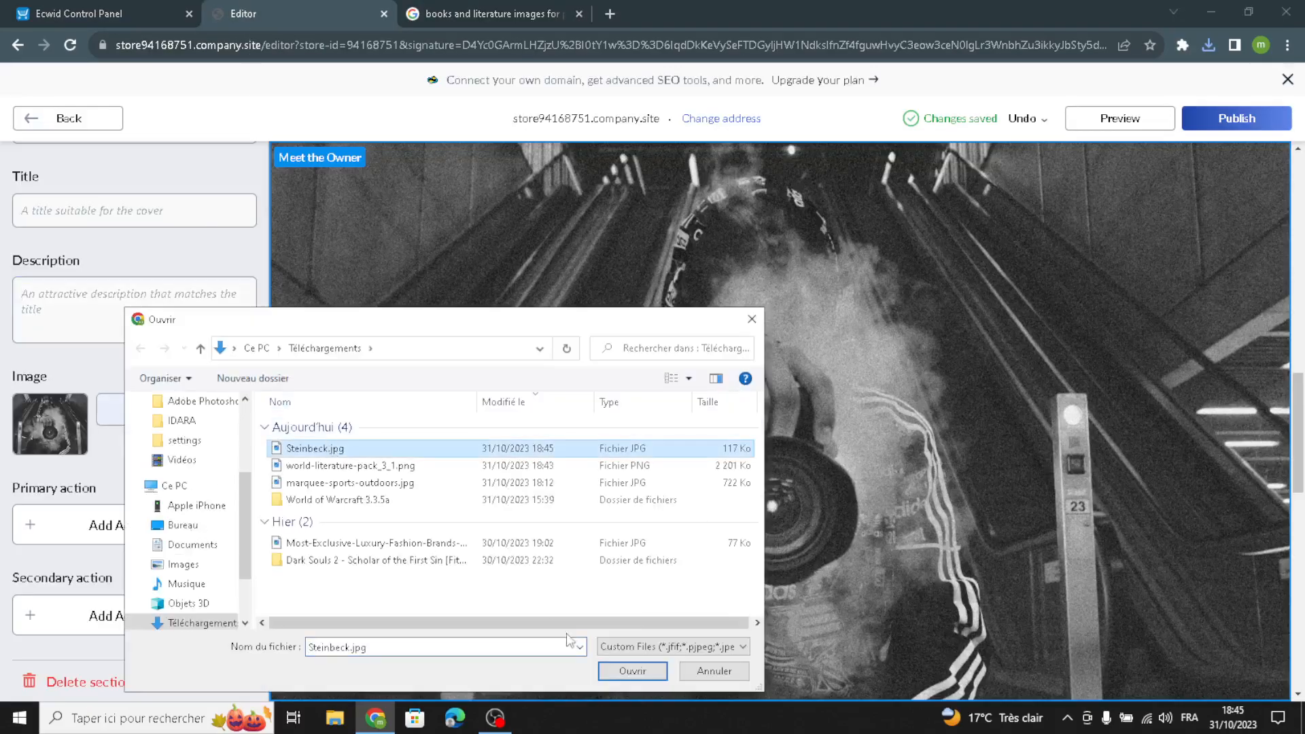
click(619, 671)
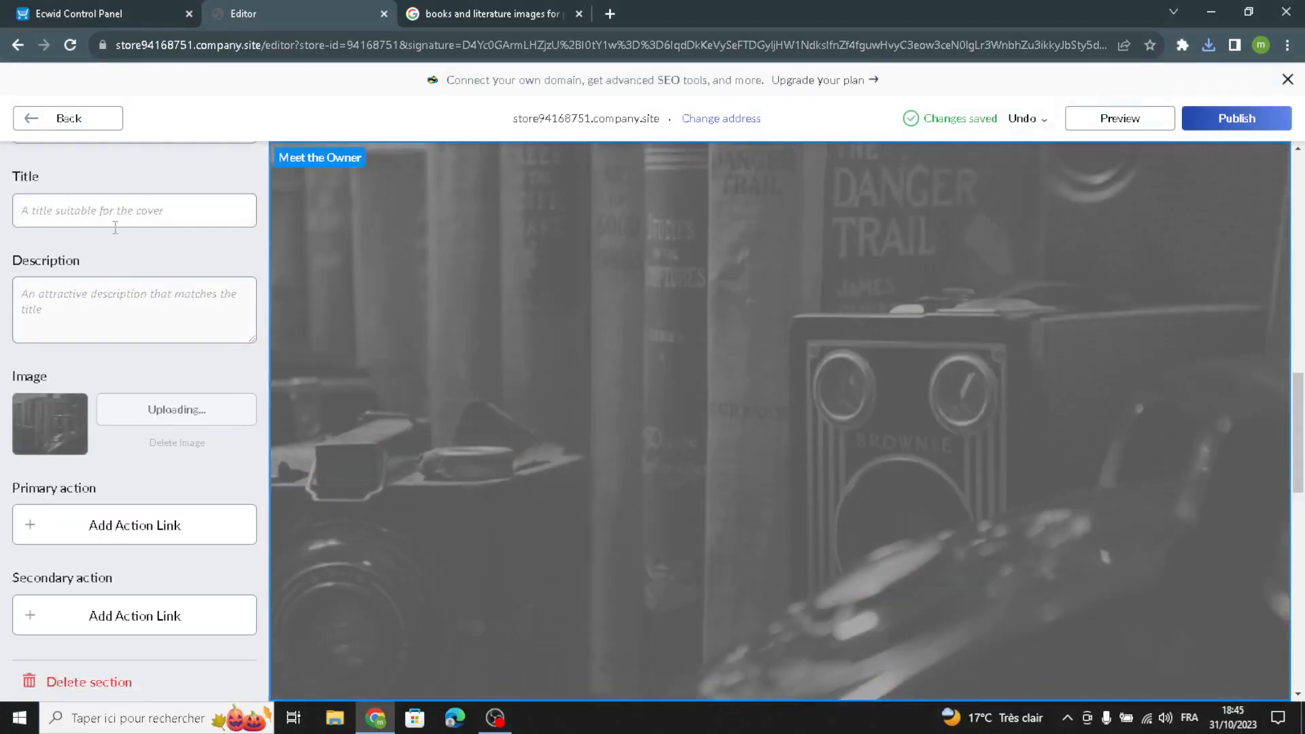
- Change the Meet the Owner section's layout to the one with text on the left and a large image on the right
click(172, 224)
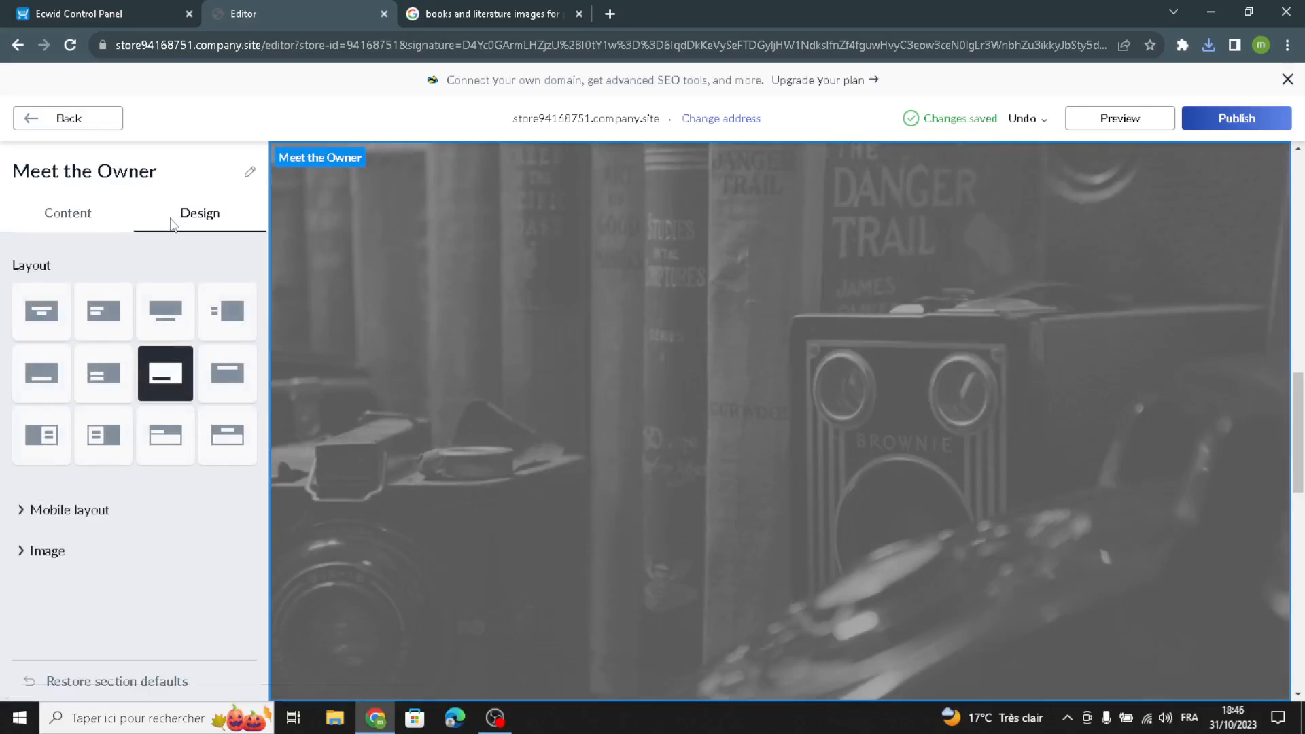
click(204, 310)
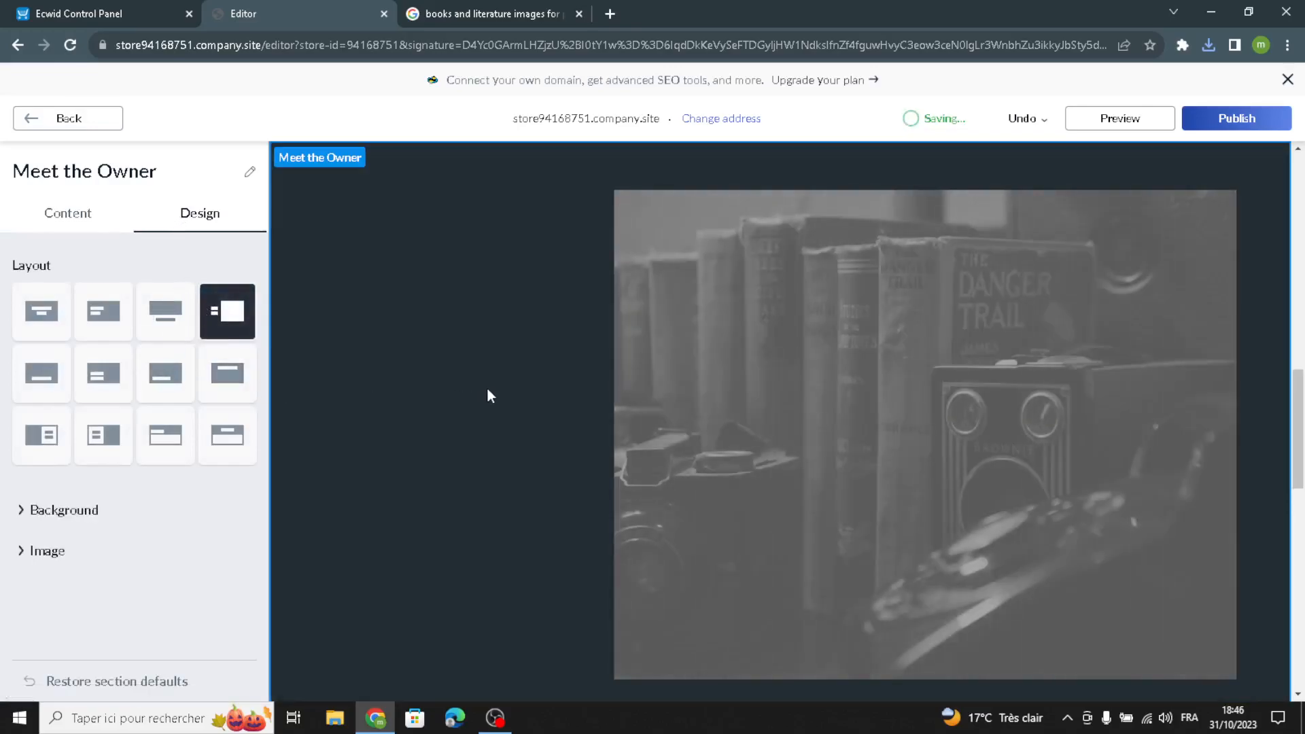
click(85, 119)
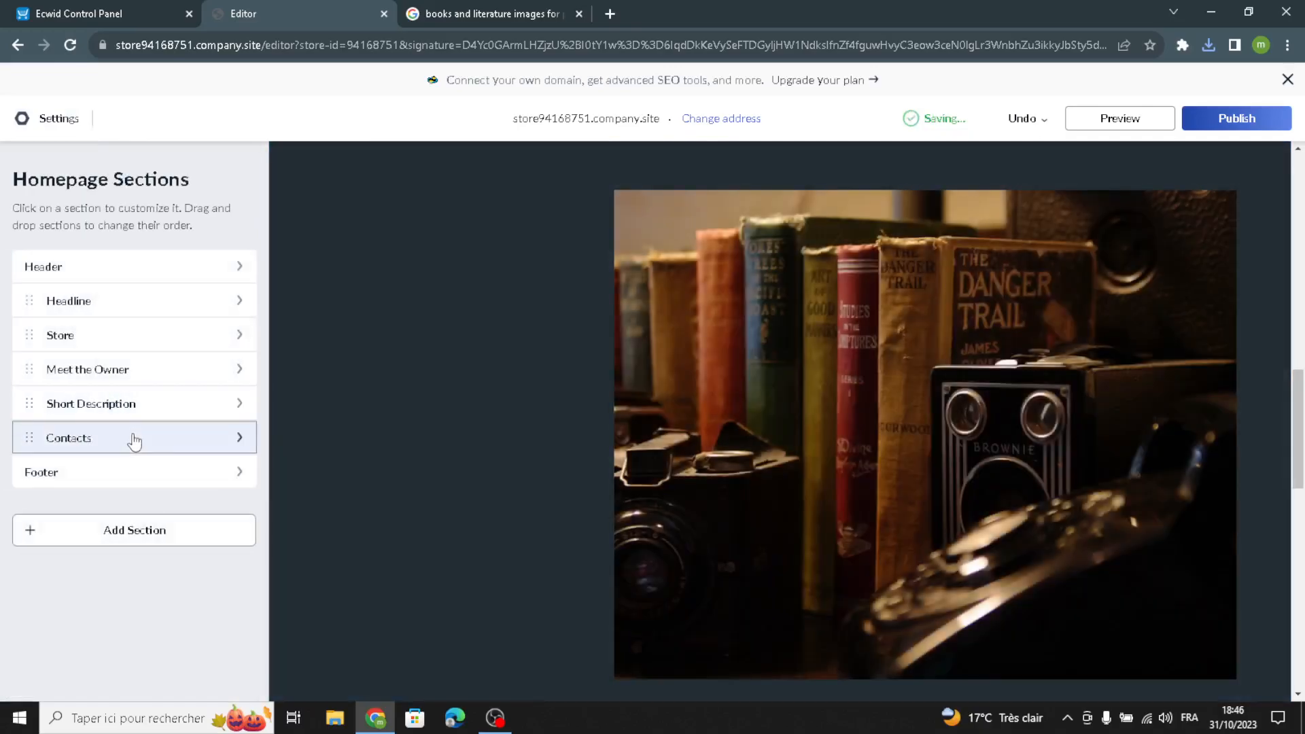
- Review the Short Description section's text fields and switch the section to the third layout option
click(119, 410)
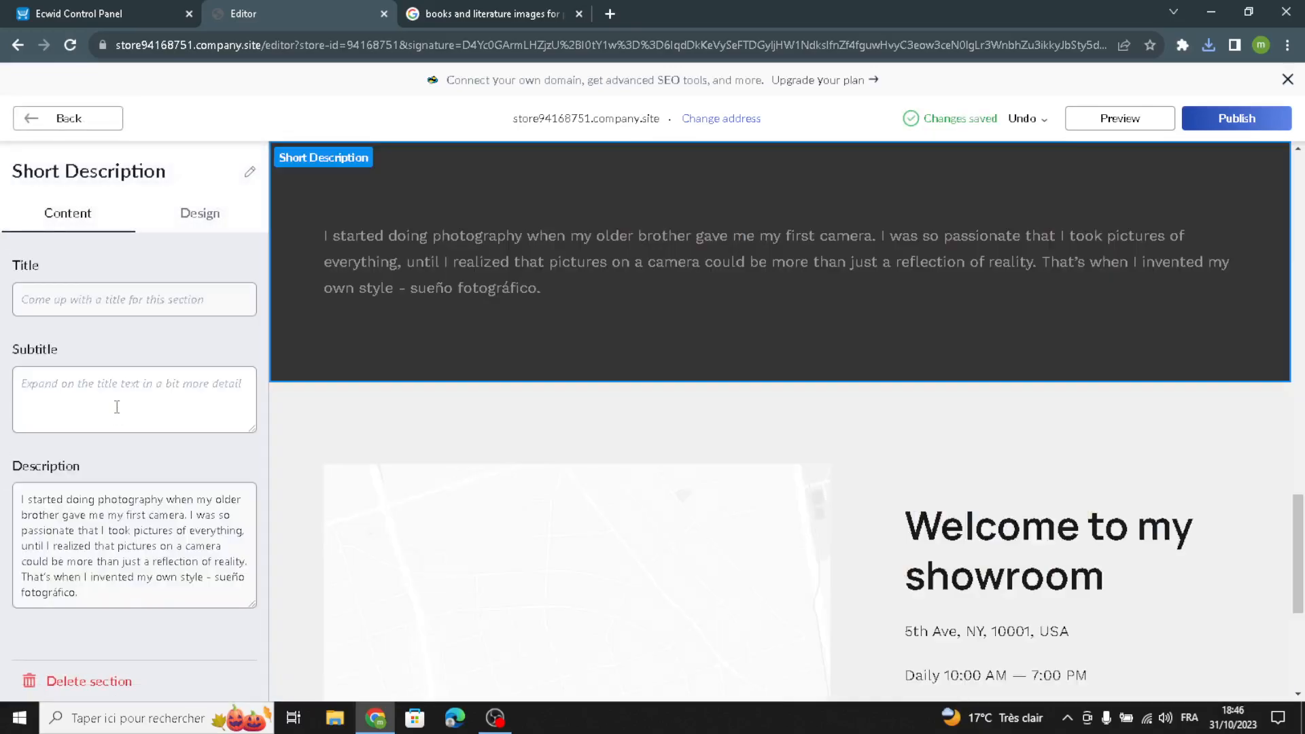
click(101, 303)
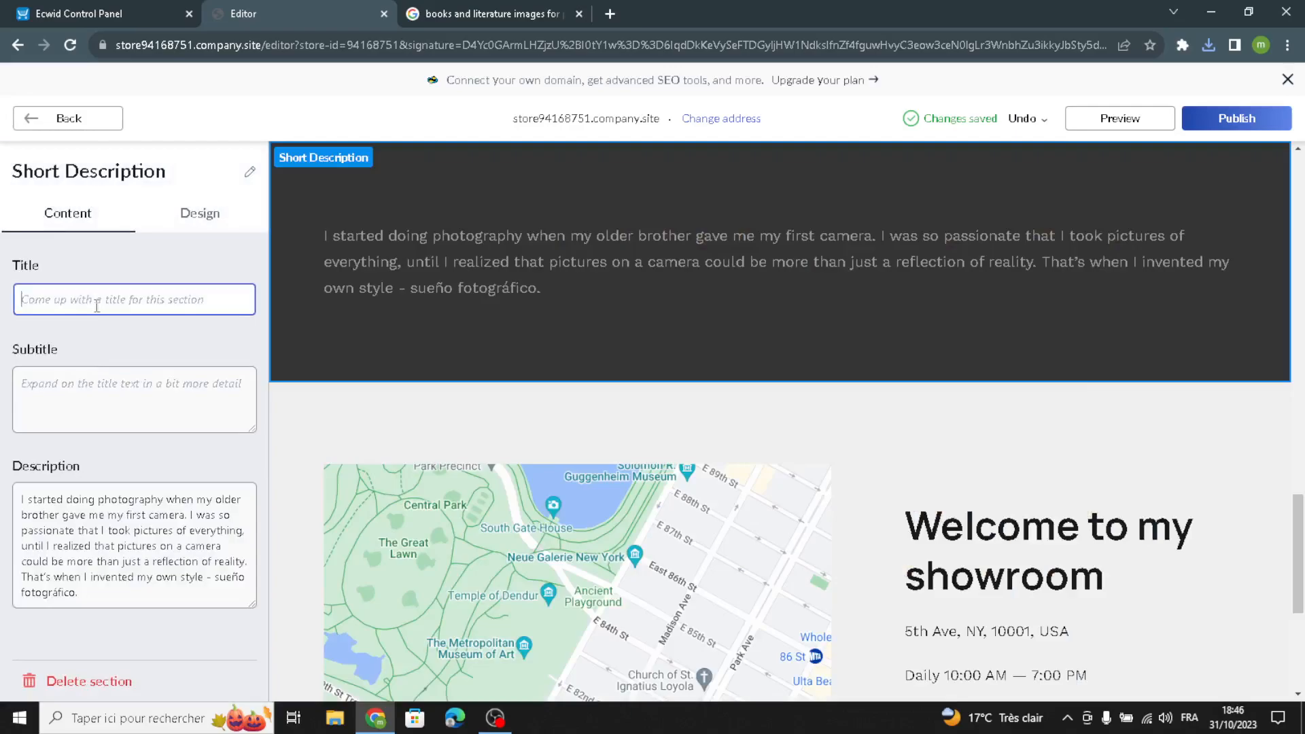
click(107, 397)
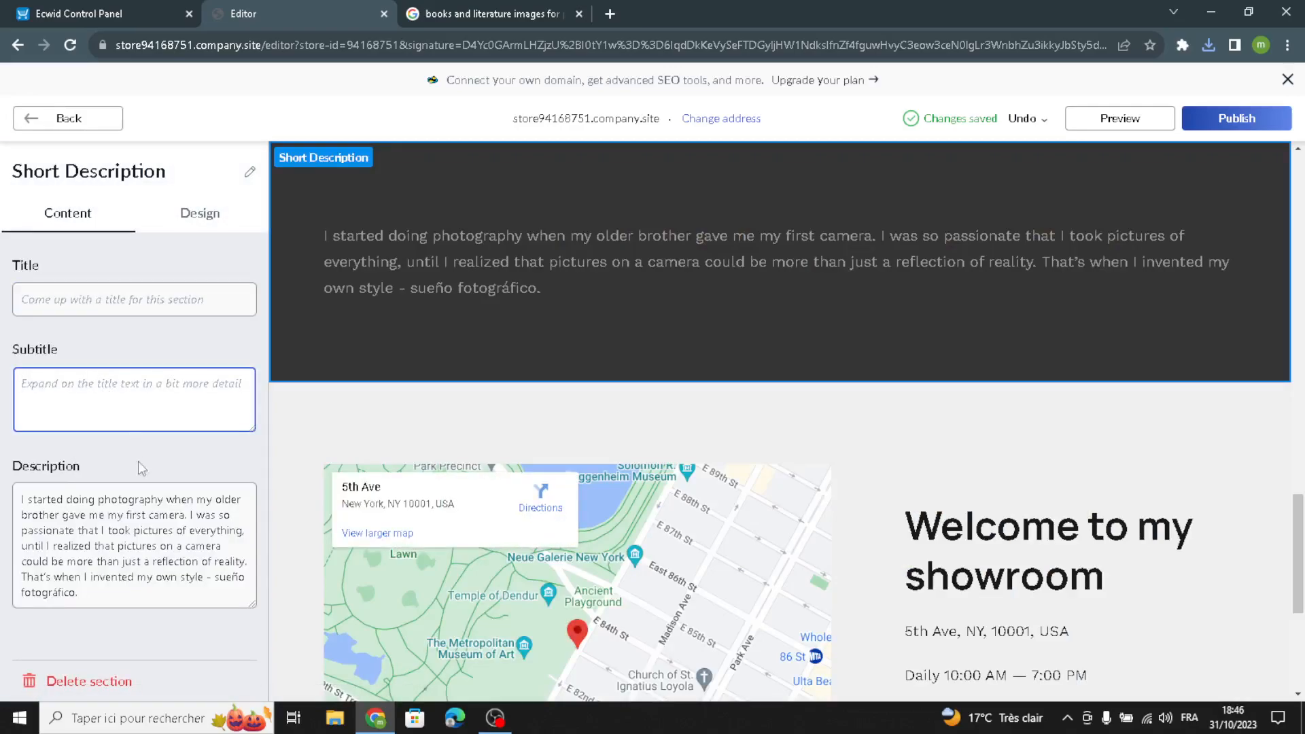
drag(84, 593, 1, 441)
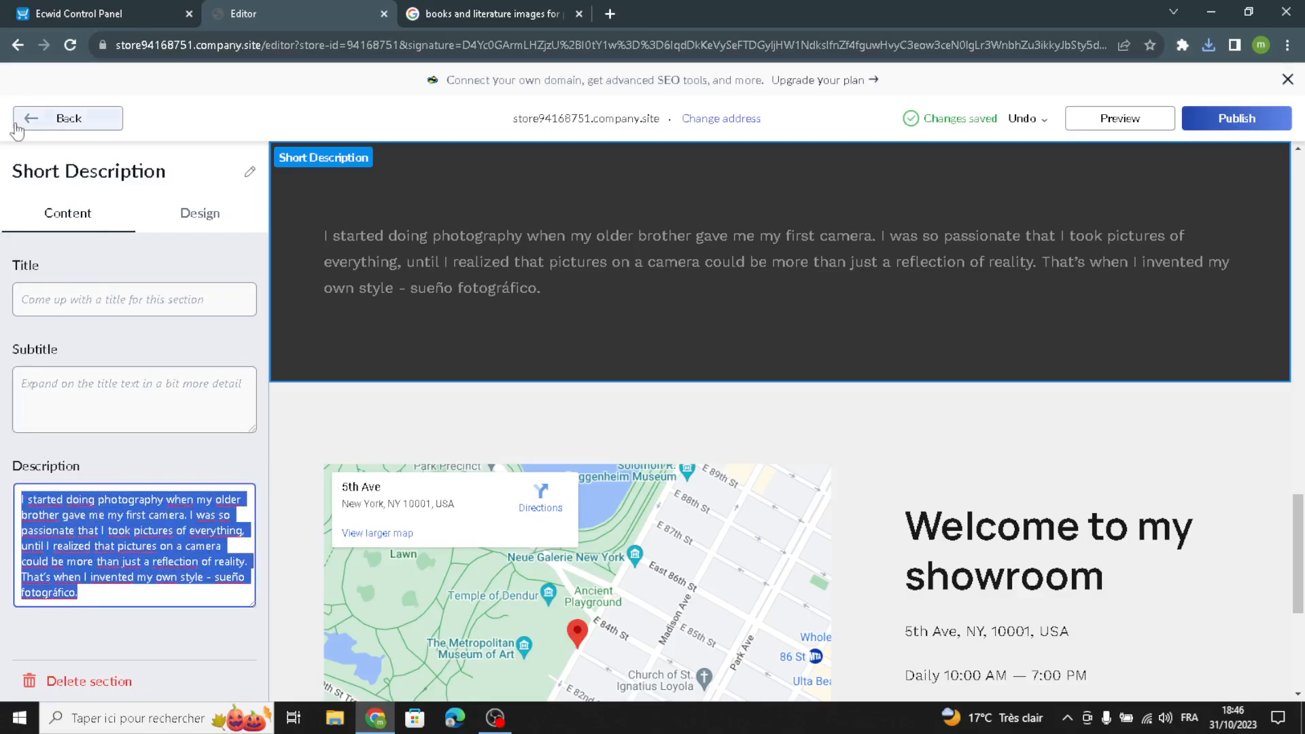
click(201, 218)
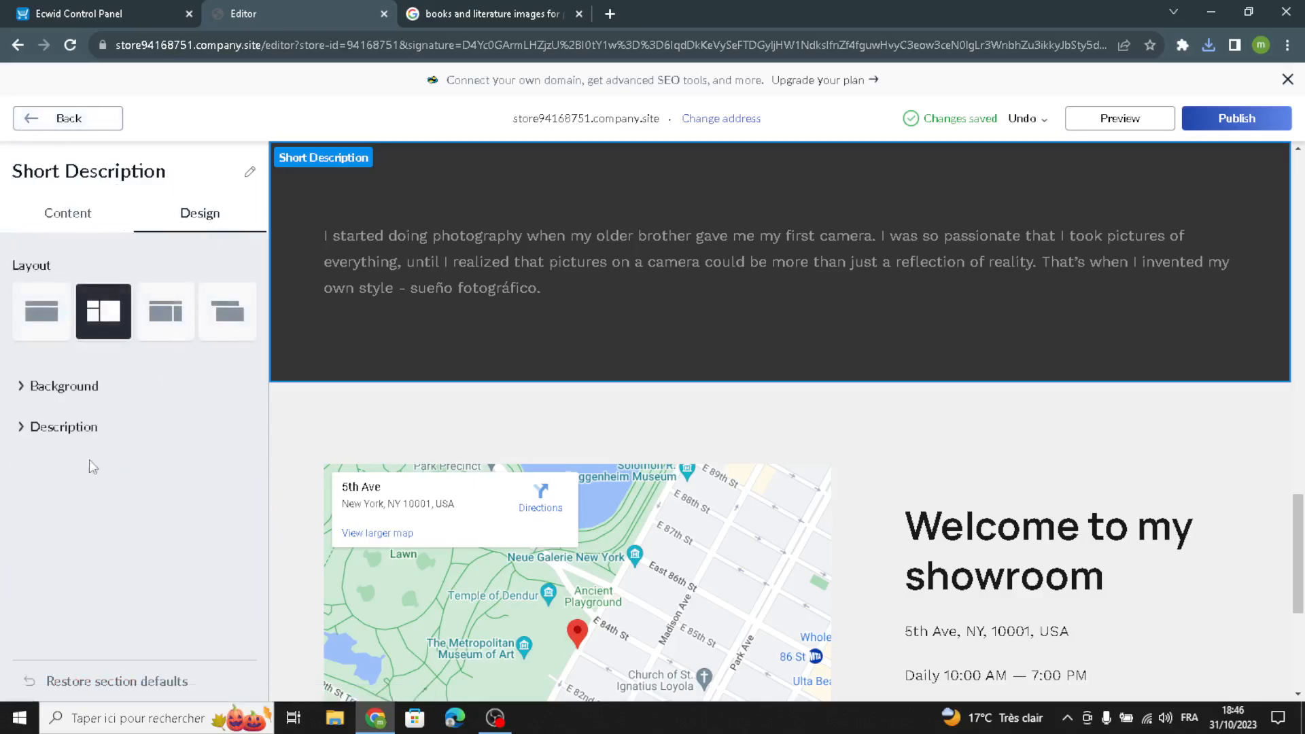
click(41, 311)
click(165, 311)
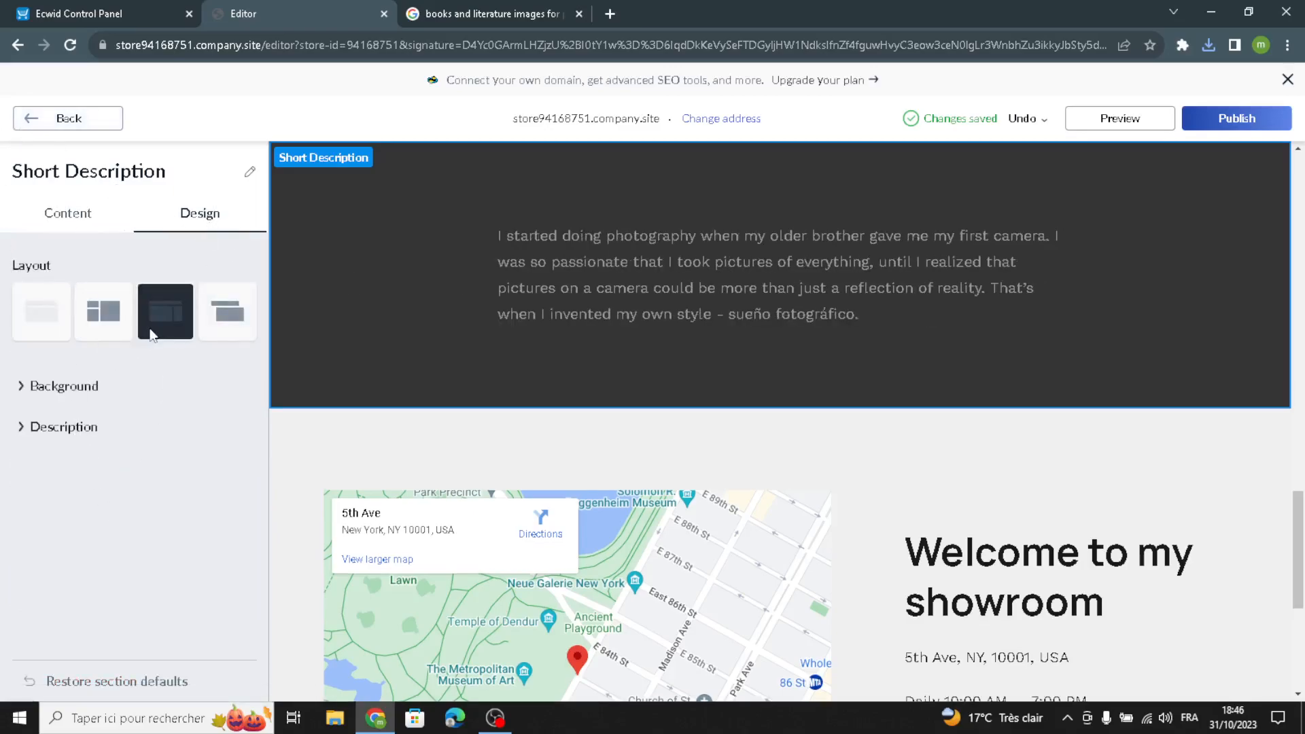
click(31, 118)
- Open the Contacts section and enter the description "We are always happy to see you."
click(64, 438)
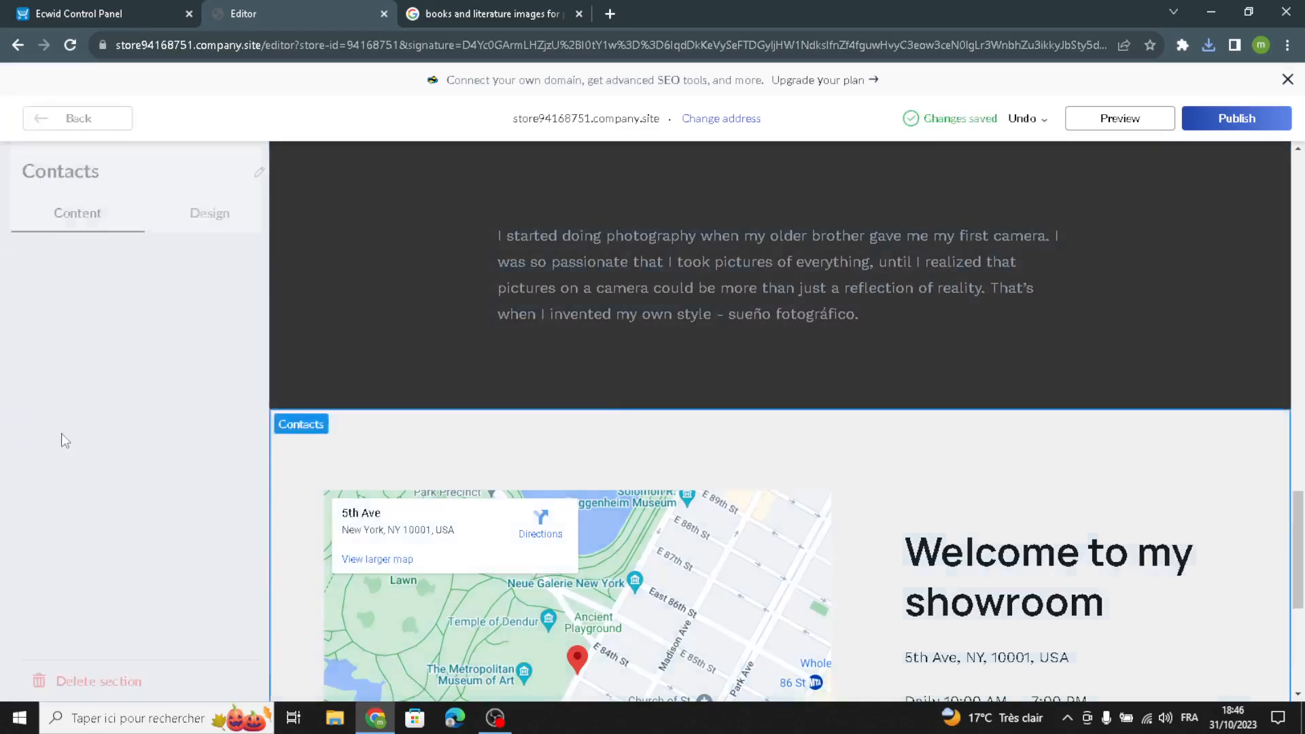
click(59, 394)
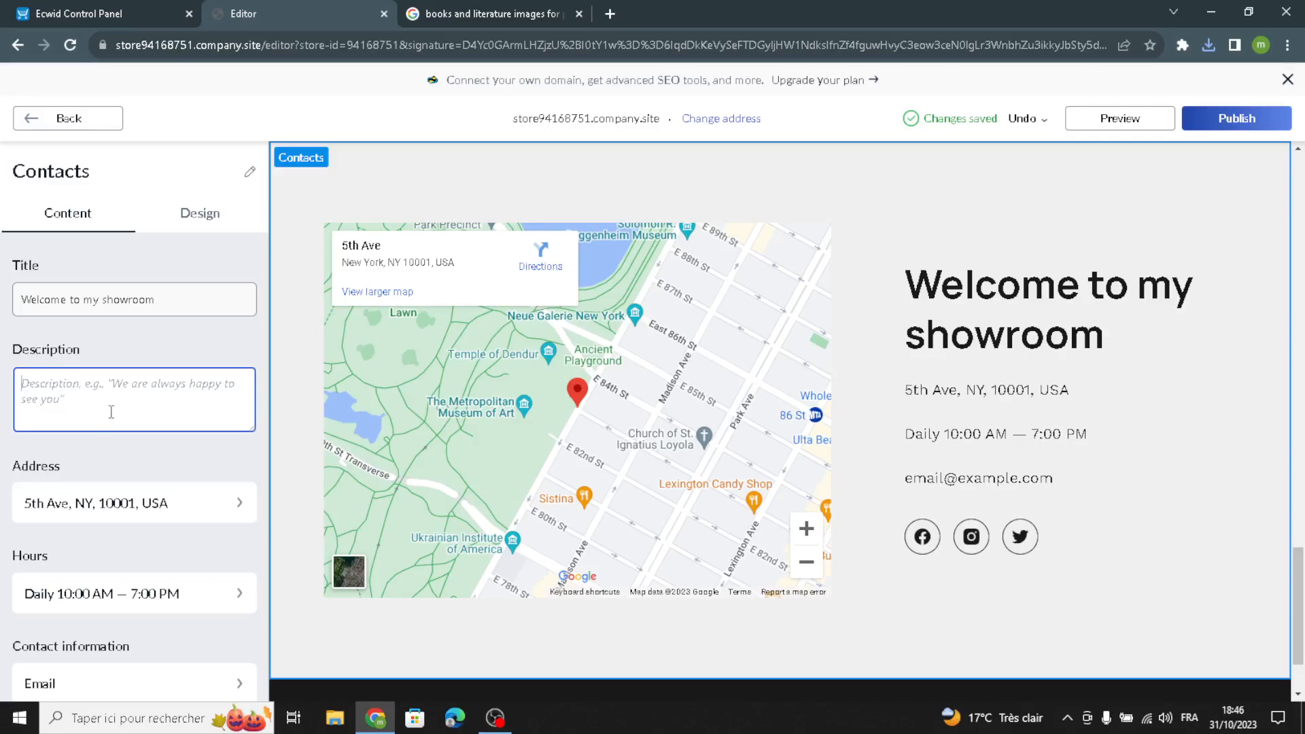
text(We are always)
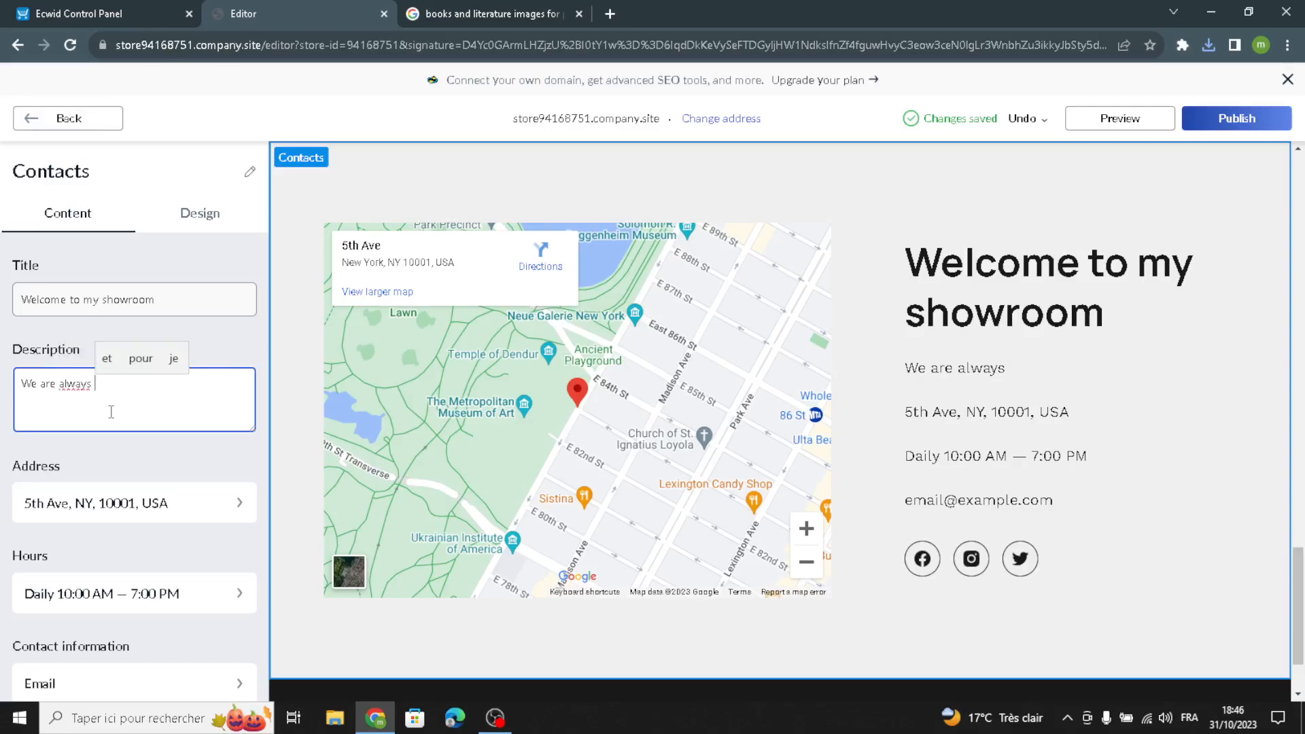
text(happy )
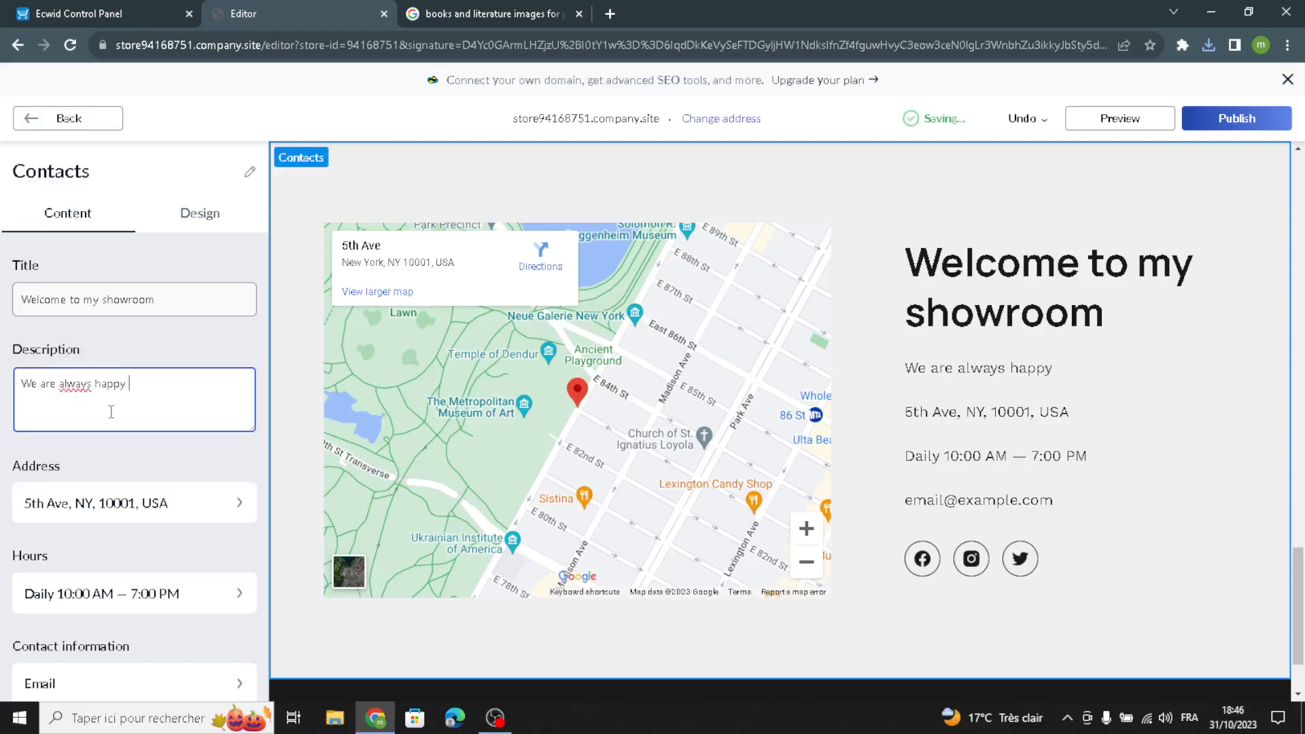
text(to see yo)
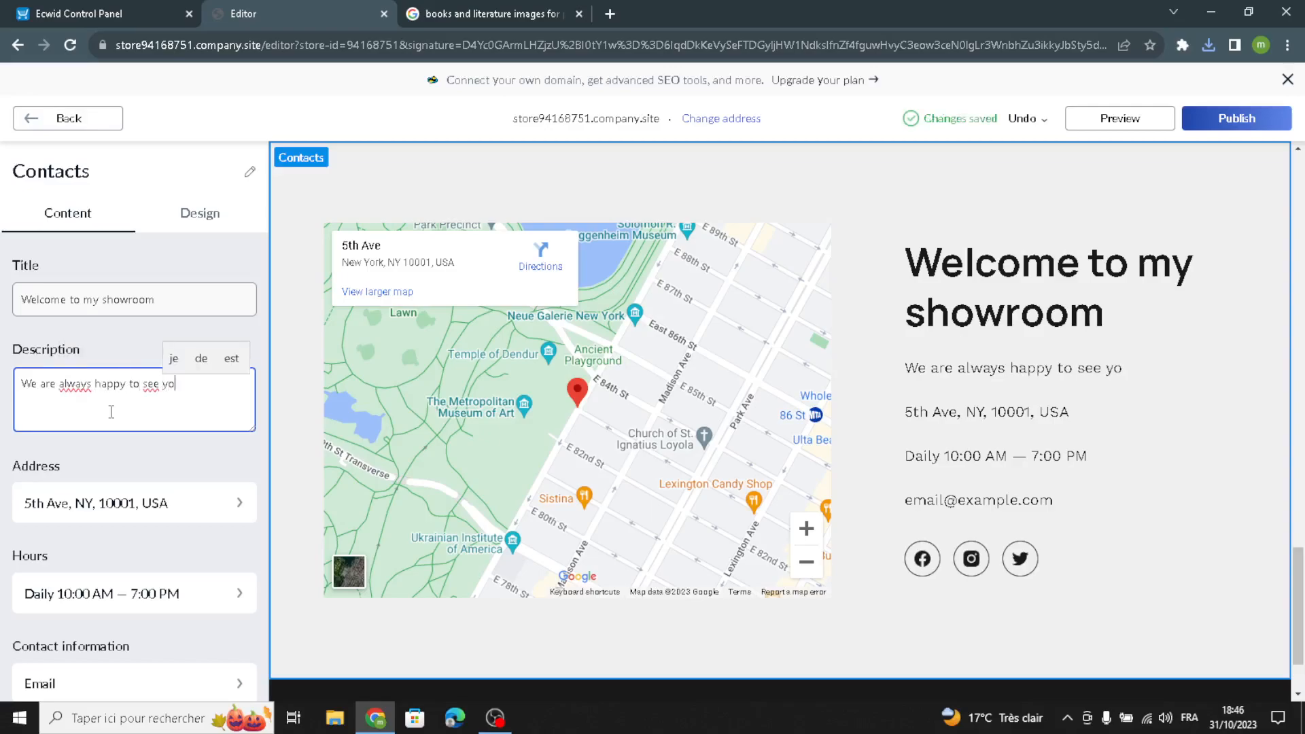
text(u .)
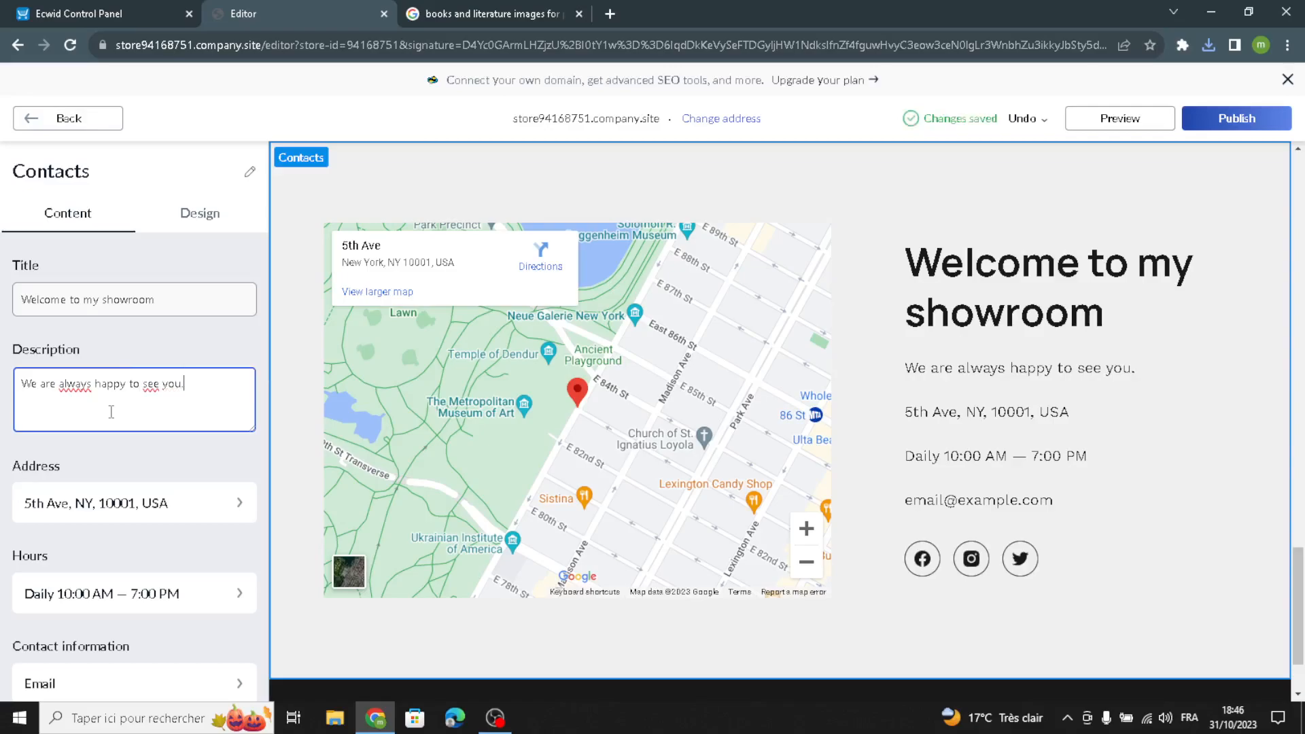
- Look through the Contacts section's address and Google Maps settings and set the address subheading to "Address"
click(137, 501)
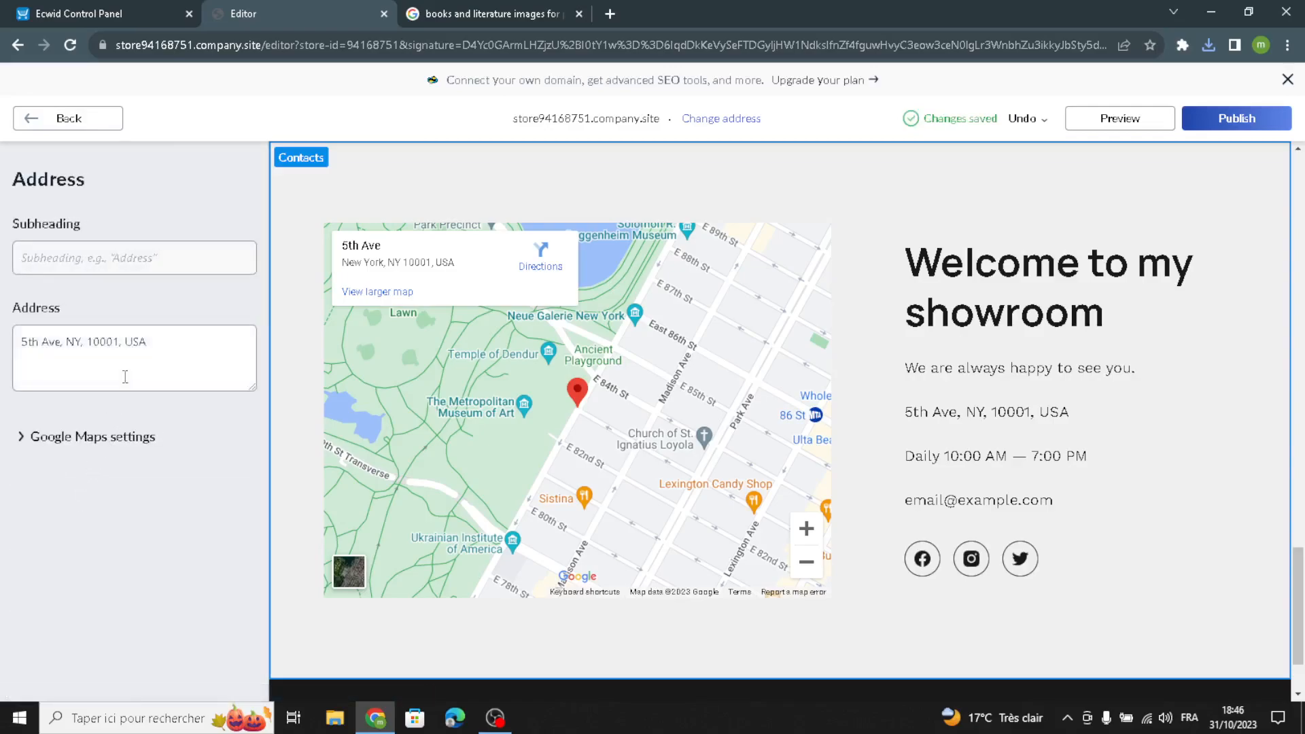
drag(161, 351, 5, 358)
click(42, 437)
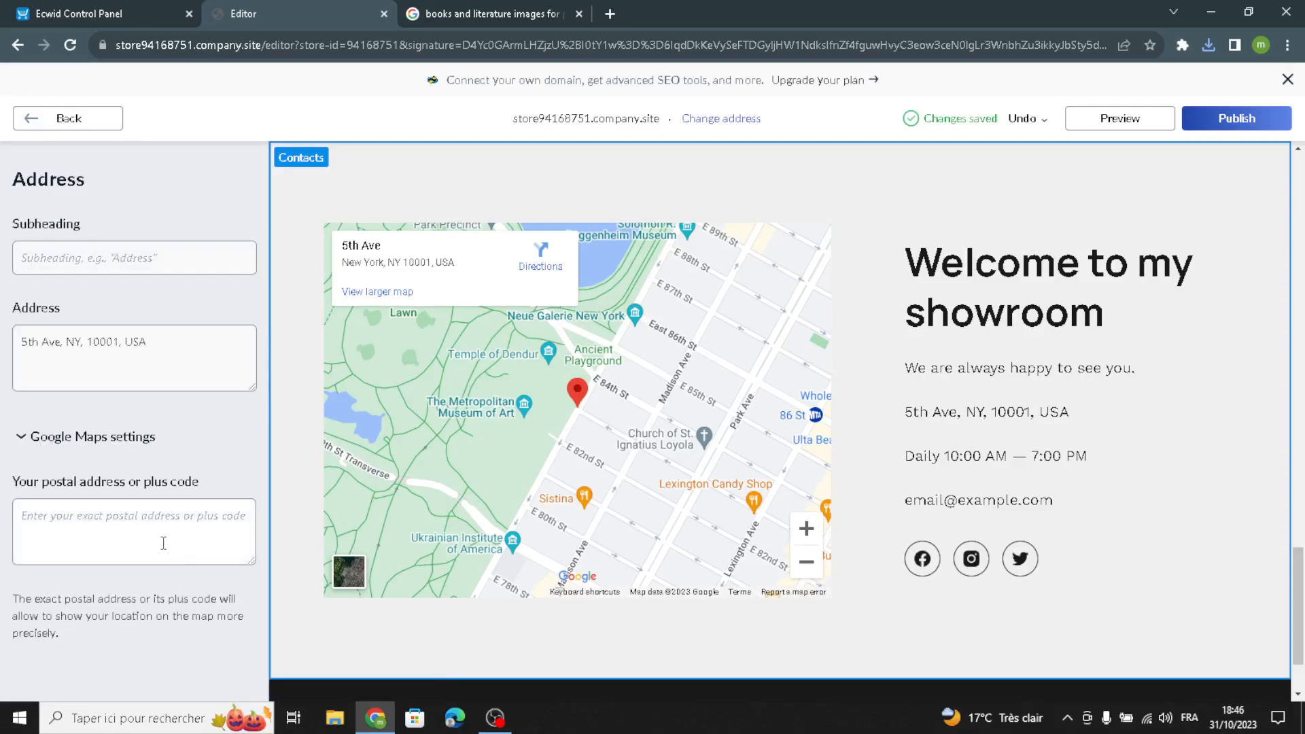
click(142, 267)
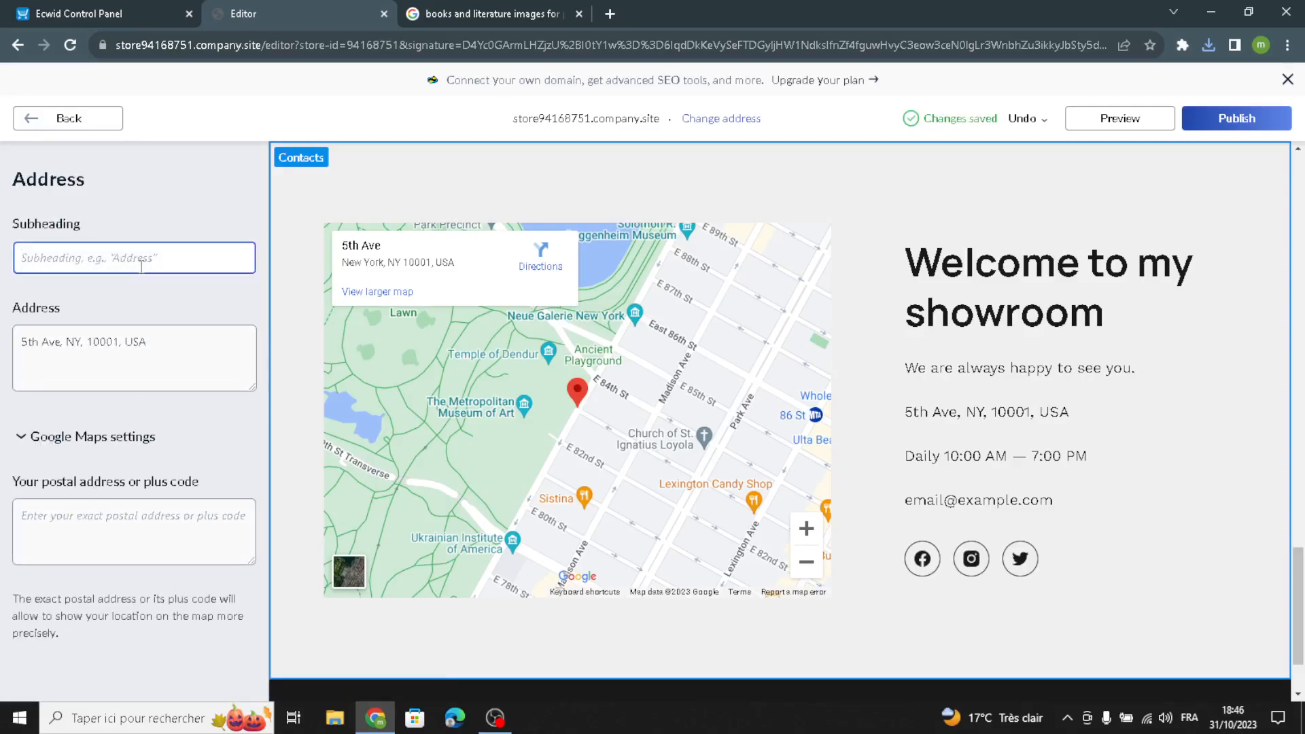
text(Adree)
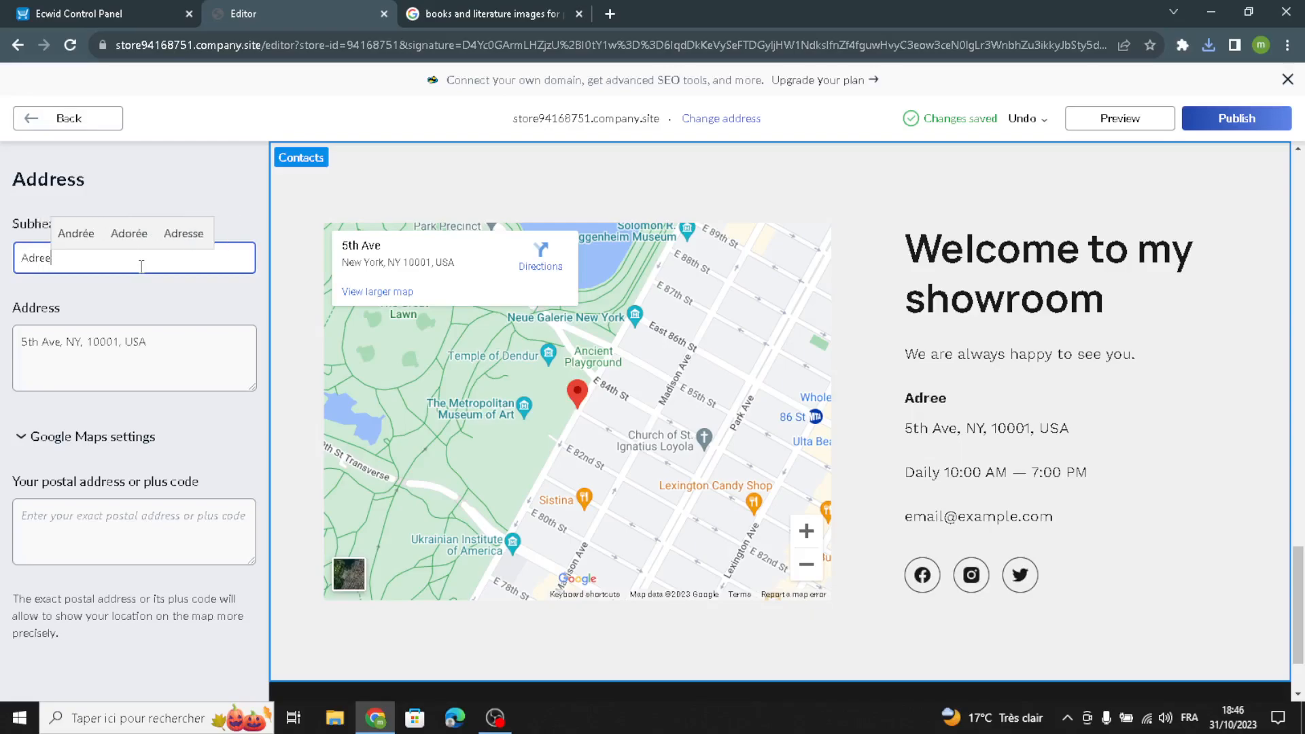
key(BackSpace)
key(BackSpace)
text(ress)
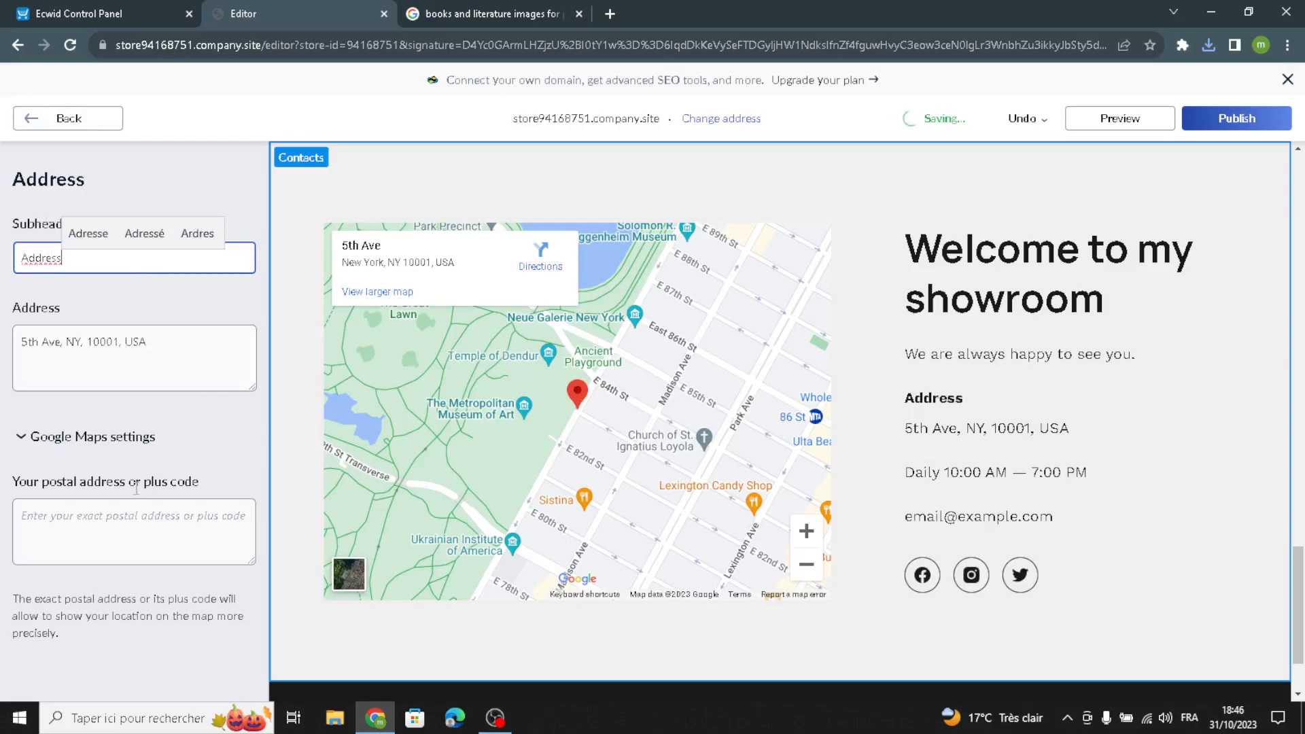
click(42, 119)
- Set the subheading of the Contacts section's hours to "Open hours"
scroll(19, 378, down, 1)
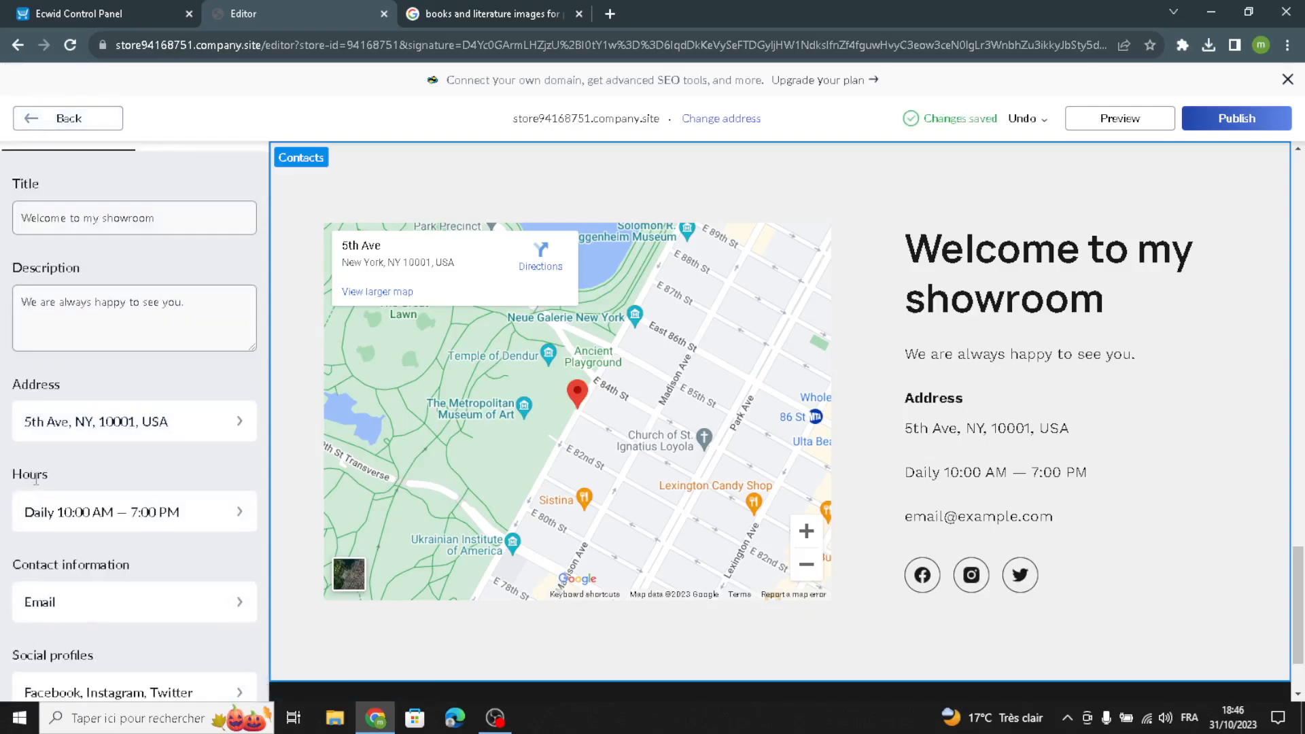
click(39, 517)
click(61, 256)
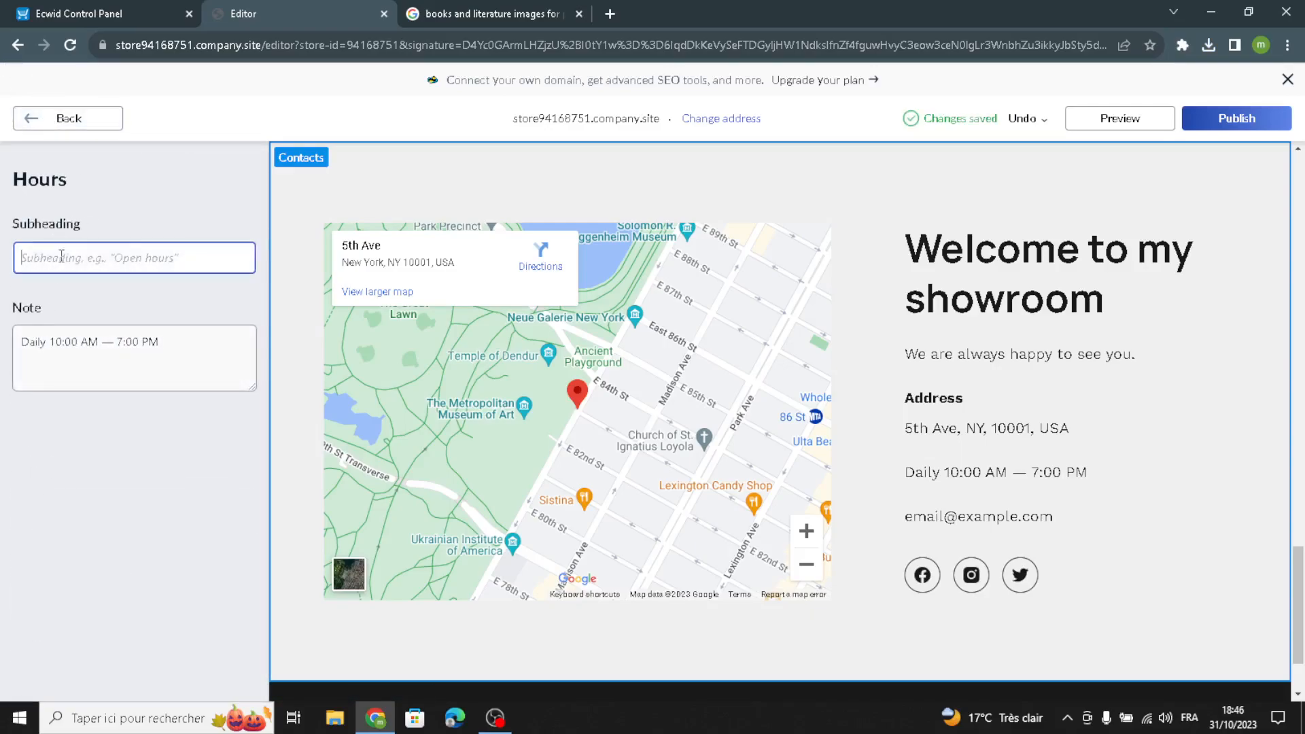
text(Ope)
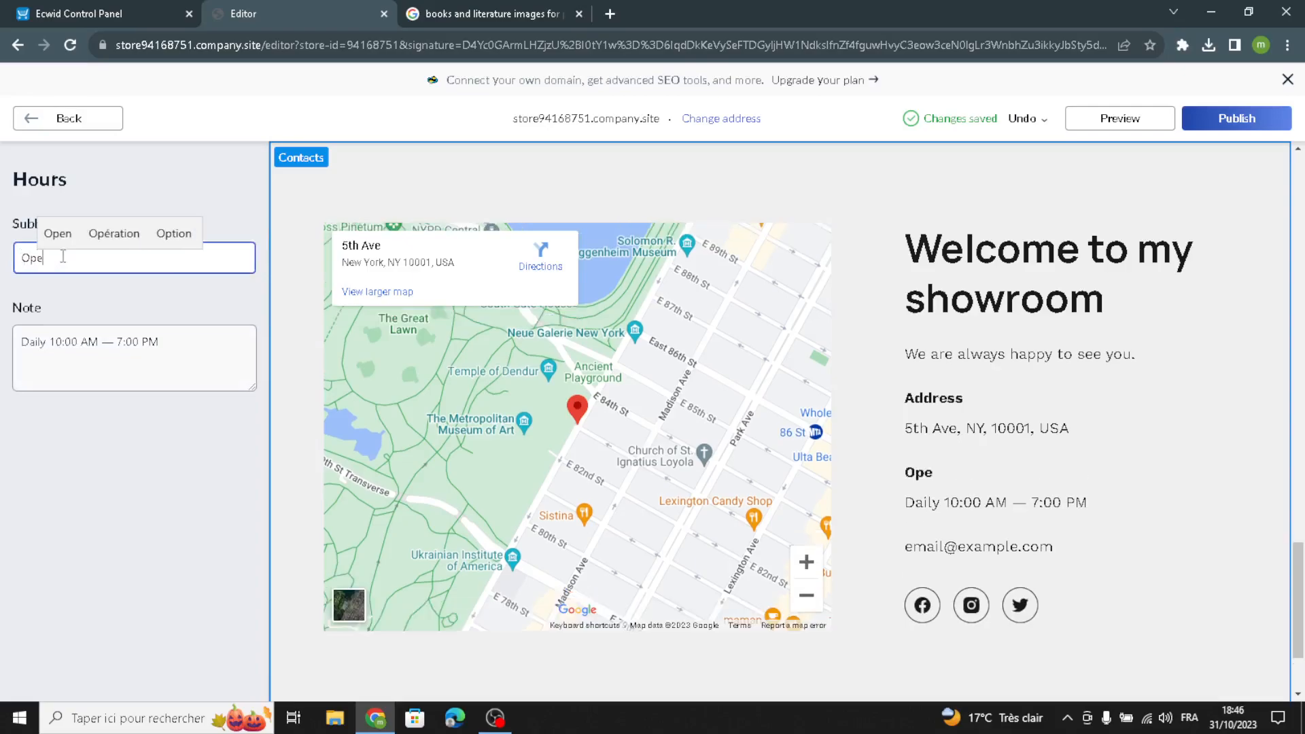
text(n hours)
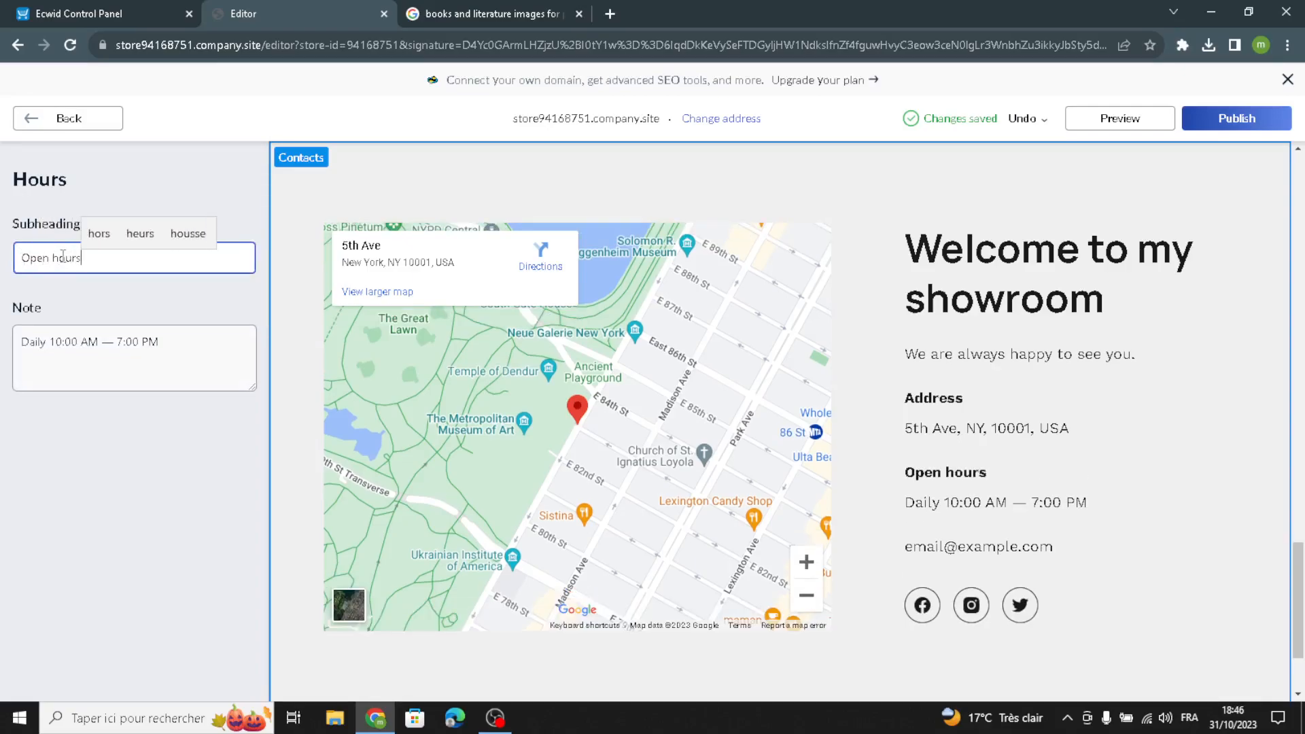
click(85, 121)
- Review the remaining Contacts content and apply the layout with the text on the left and the map on the right
scroll(83, 469, down, 3)
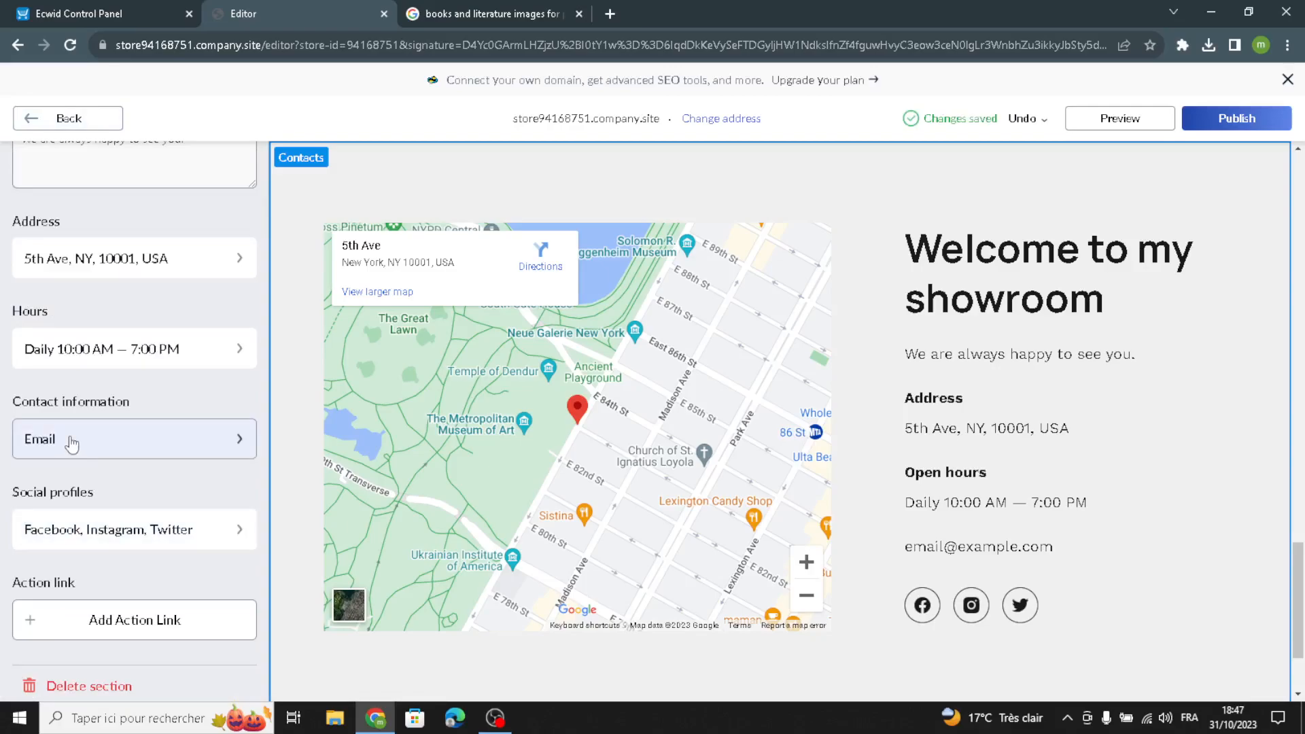
scroll(83, 519, down, 1)
scroll(75, 558, up, 4)
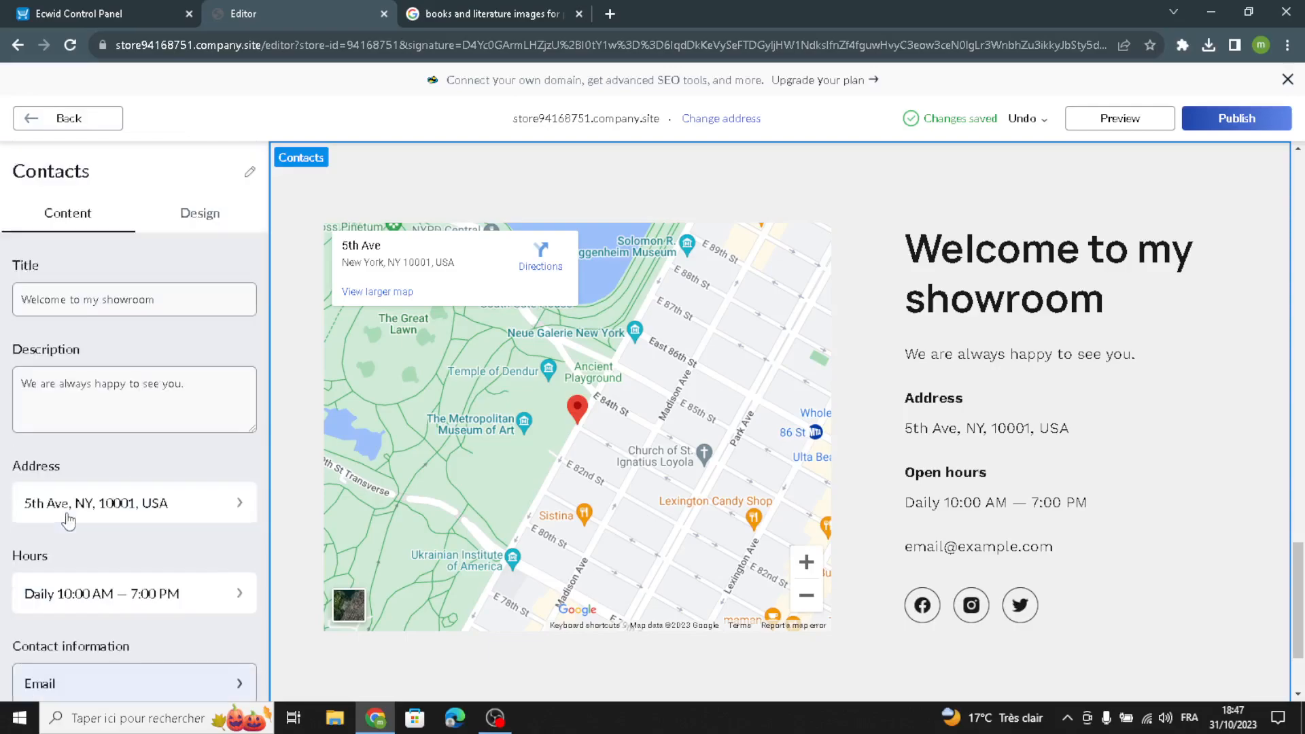
click(202, 224)
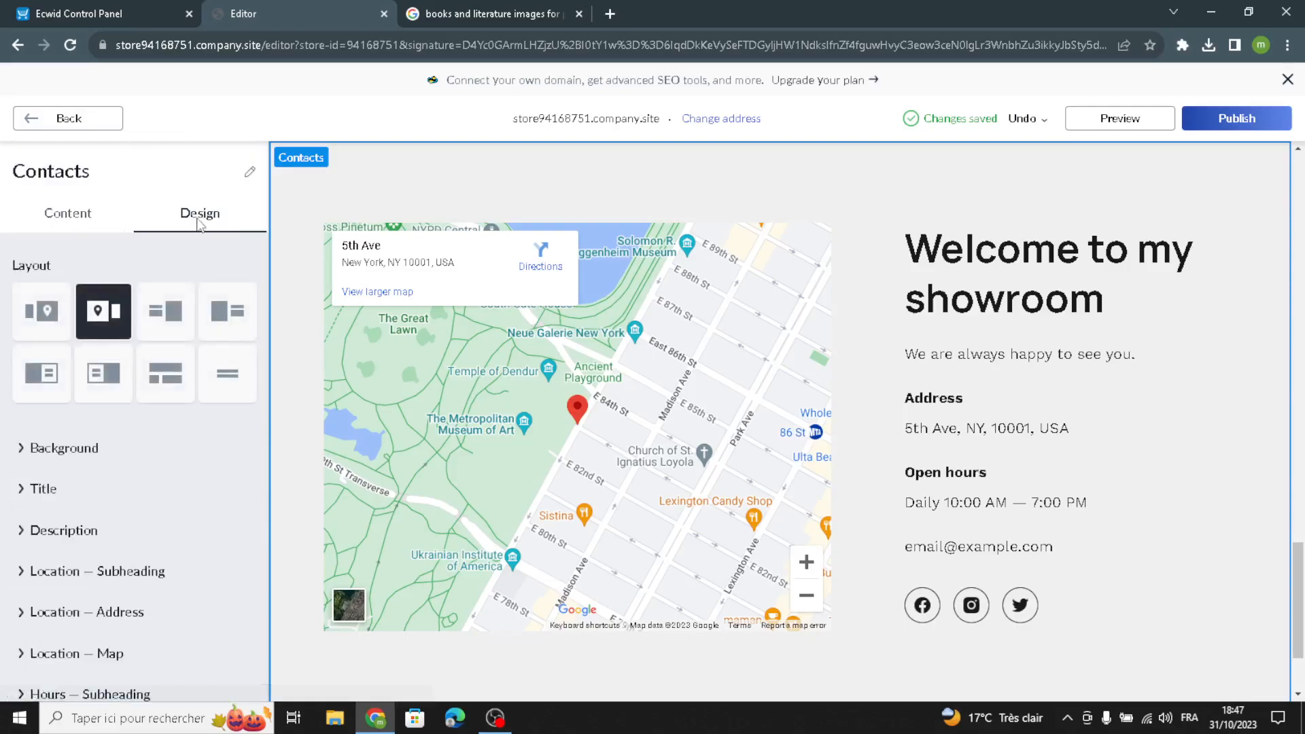
click(55, 320)
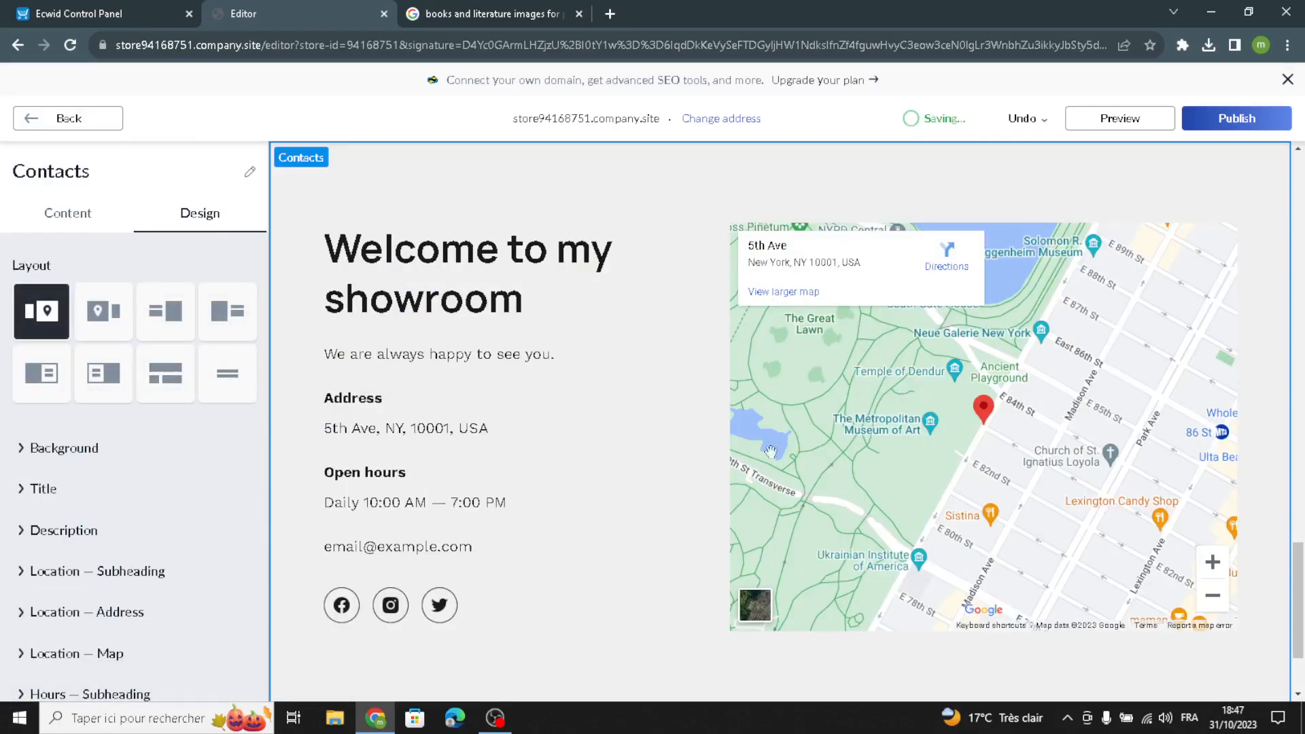
- Change the Contacts section's solid background colour to the blue-grey preset #9AAAB8 and return to the homepage sections
click(71, 451)
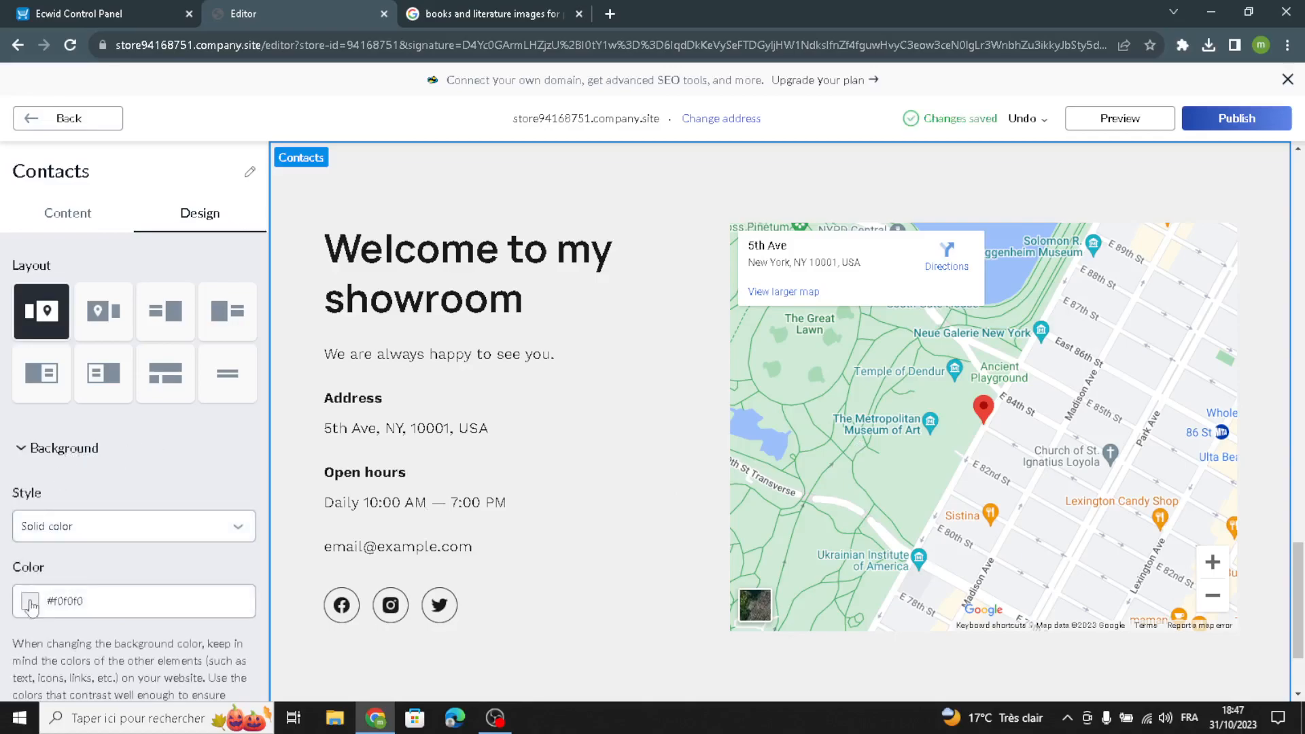
click(30, 601)
click(109, 304)
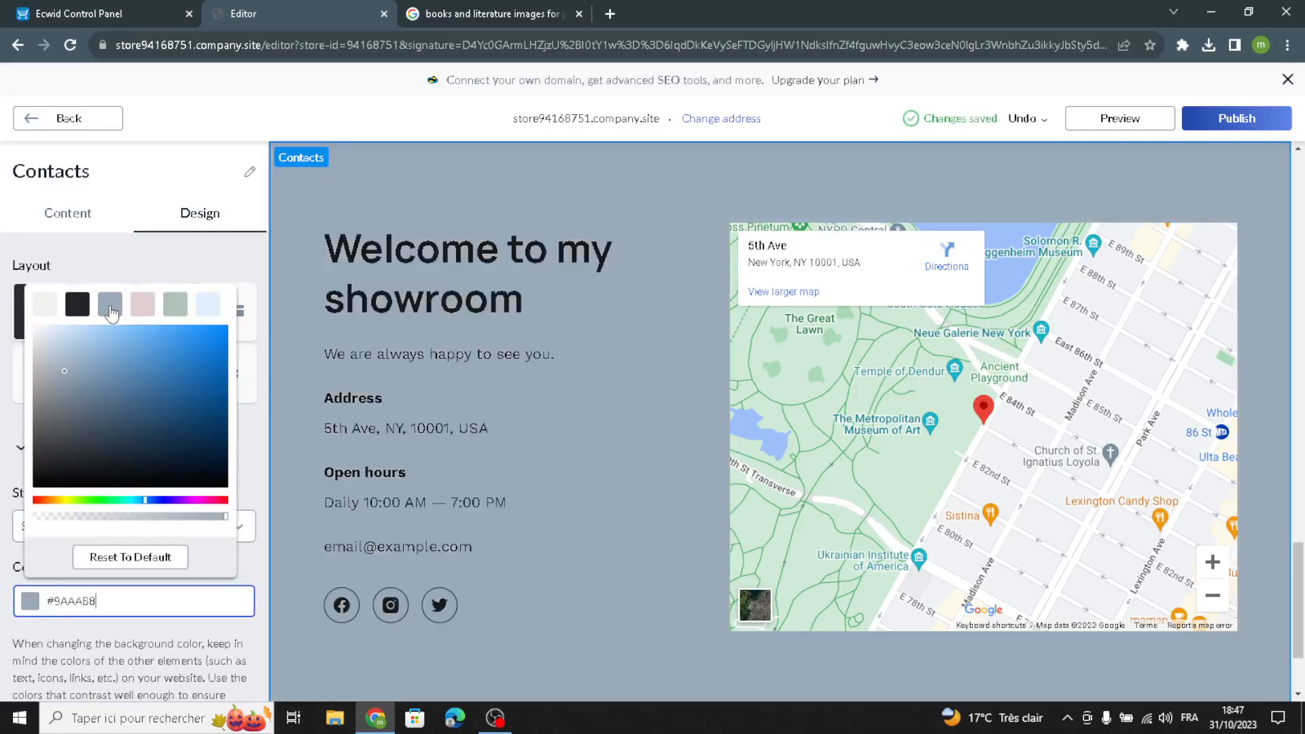
click(131, 258)
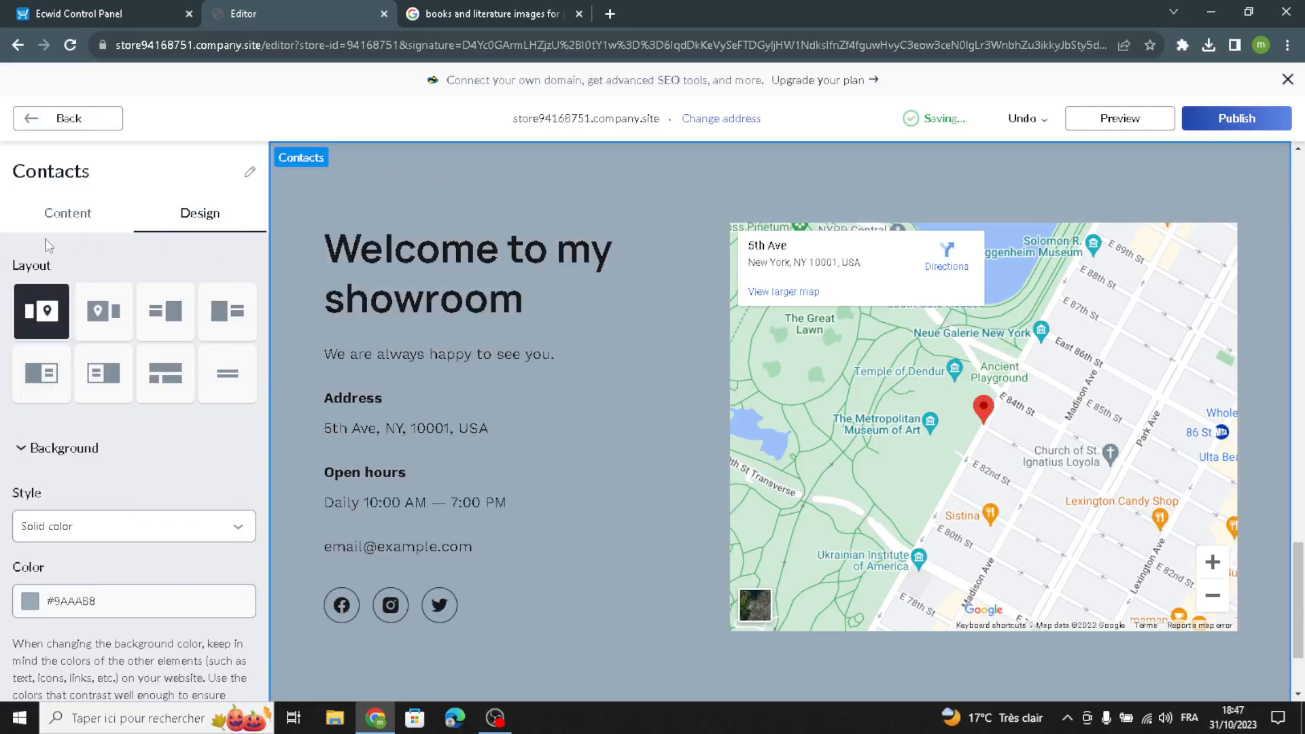
click(77, 121)
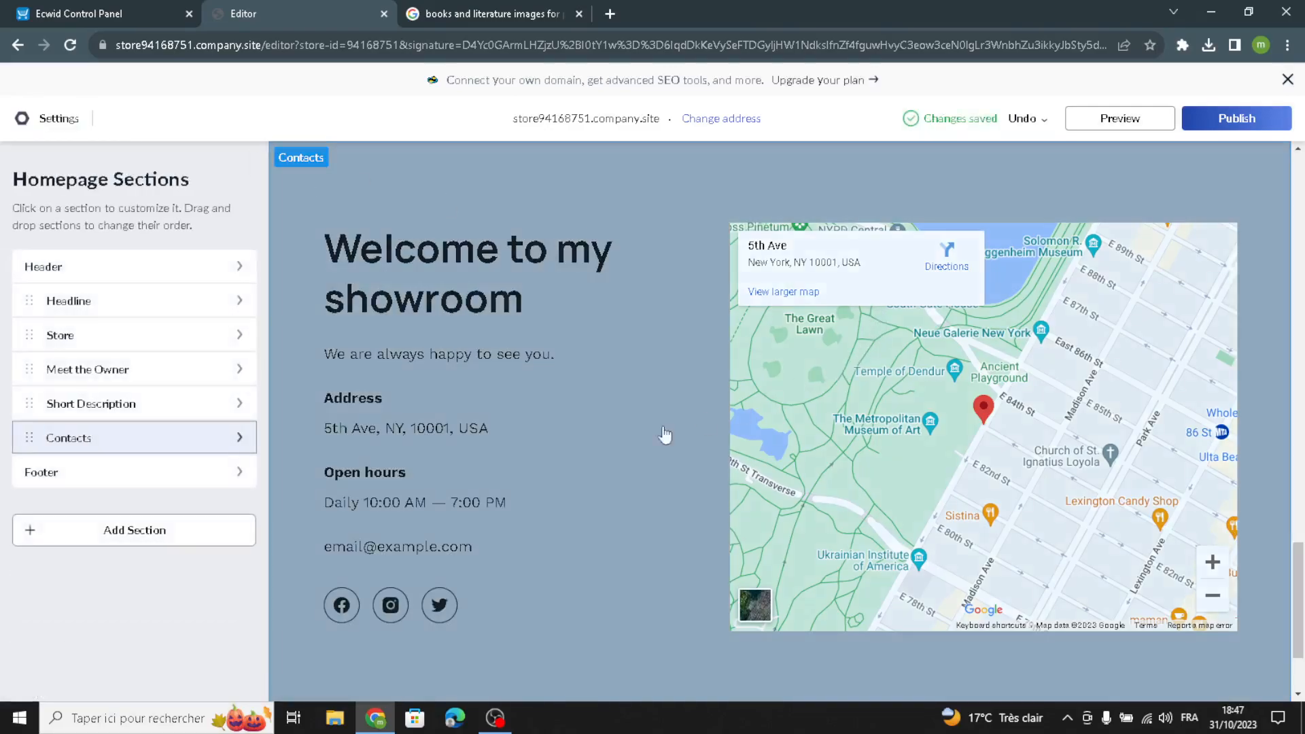
- Open the Footer section and replace its copyright text with "WordWeave"
click(75, 471)
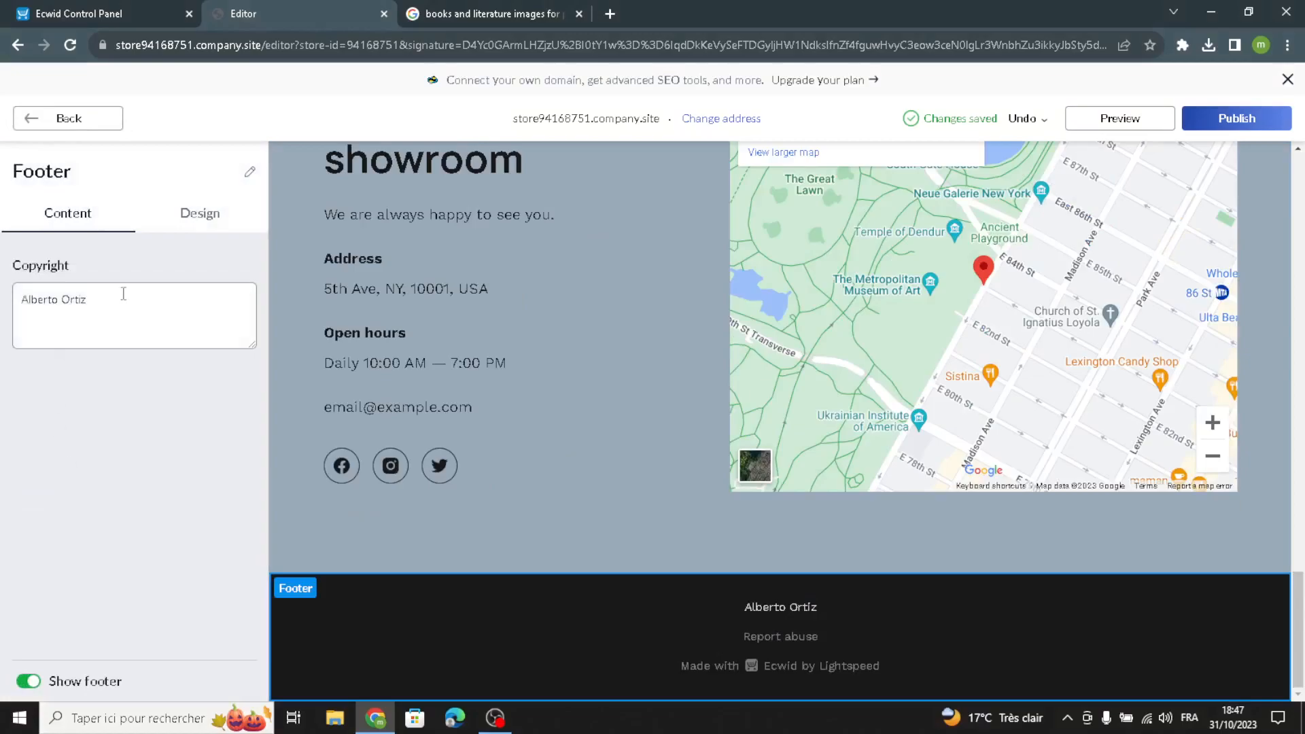
drag(123, 293, 2, 292)
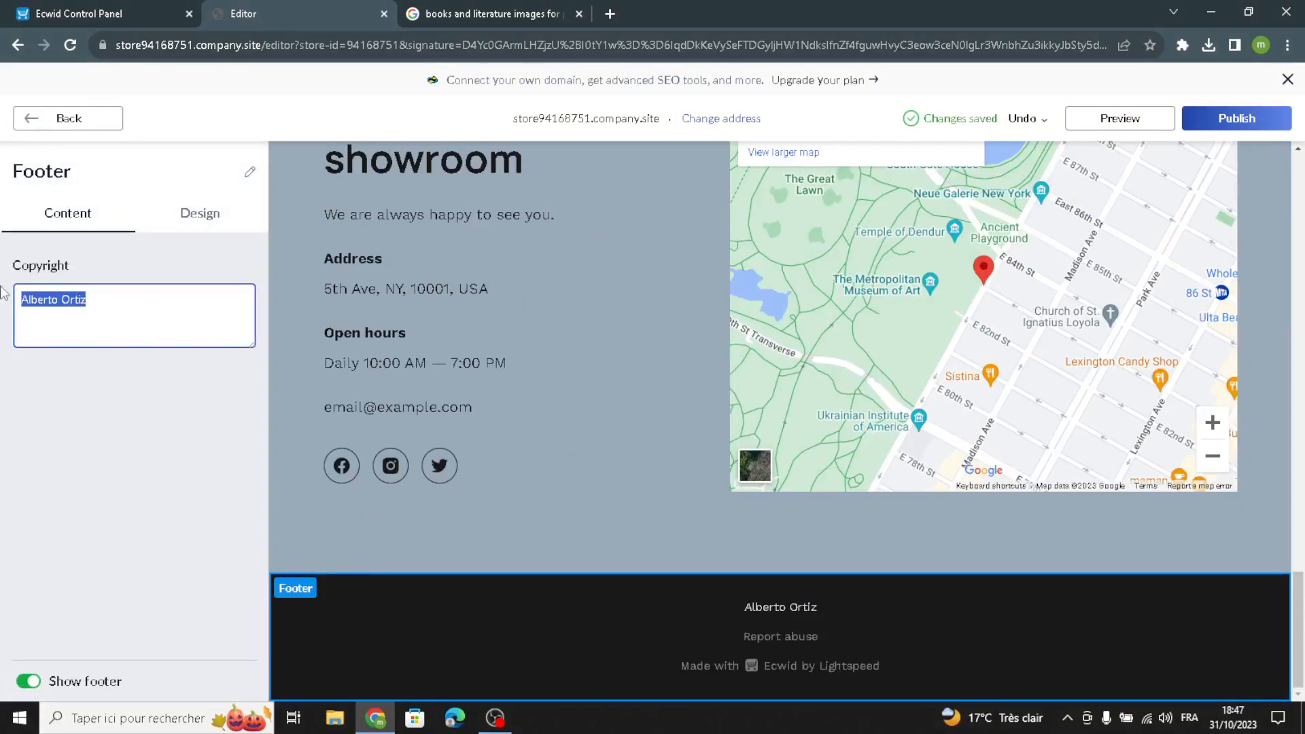
text(WordWeave)
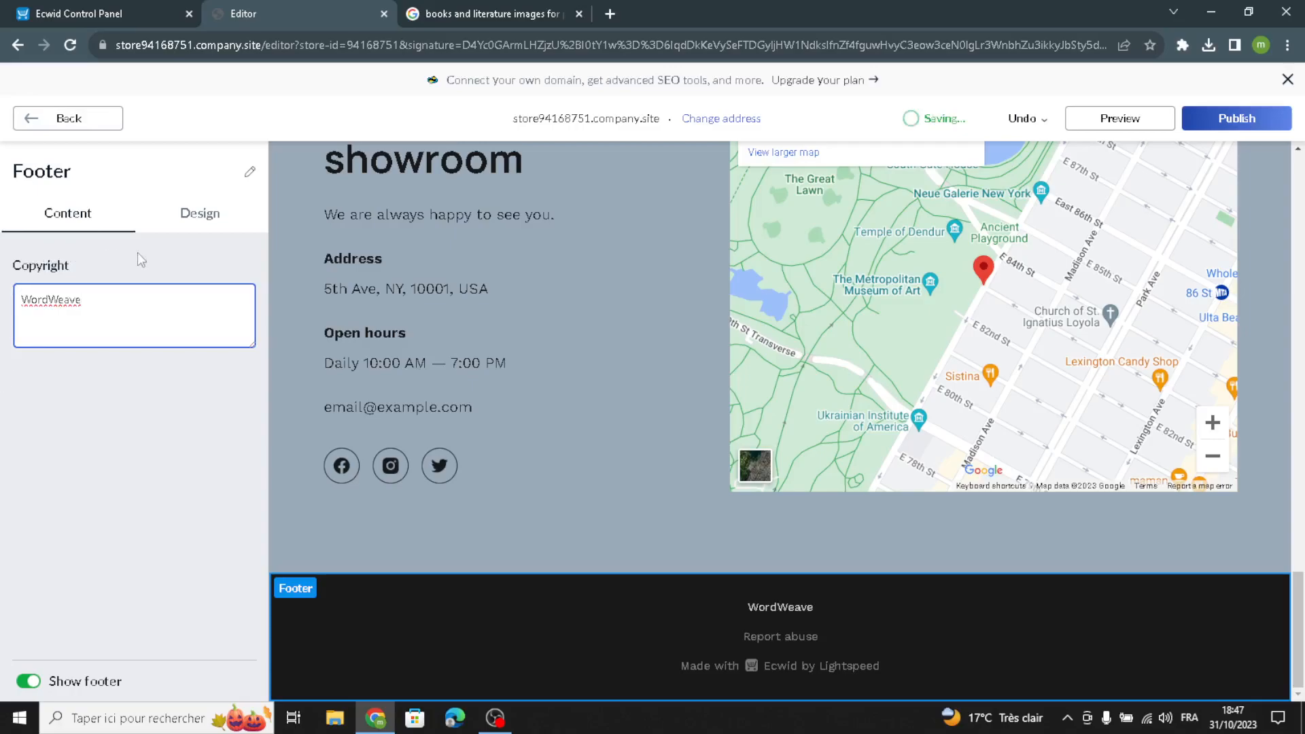
- Review the Footer's design options and the section types available to add, returning to the homepage sections without adding one
click(200, 217)
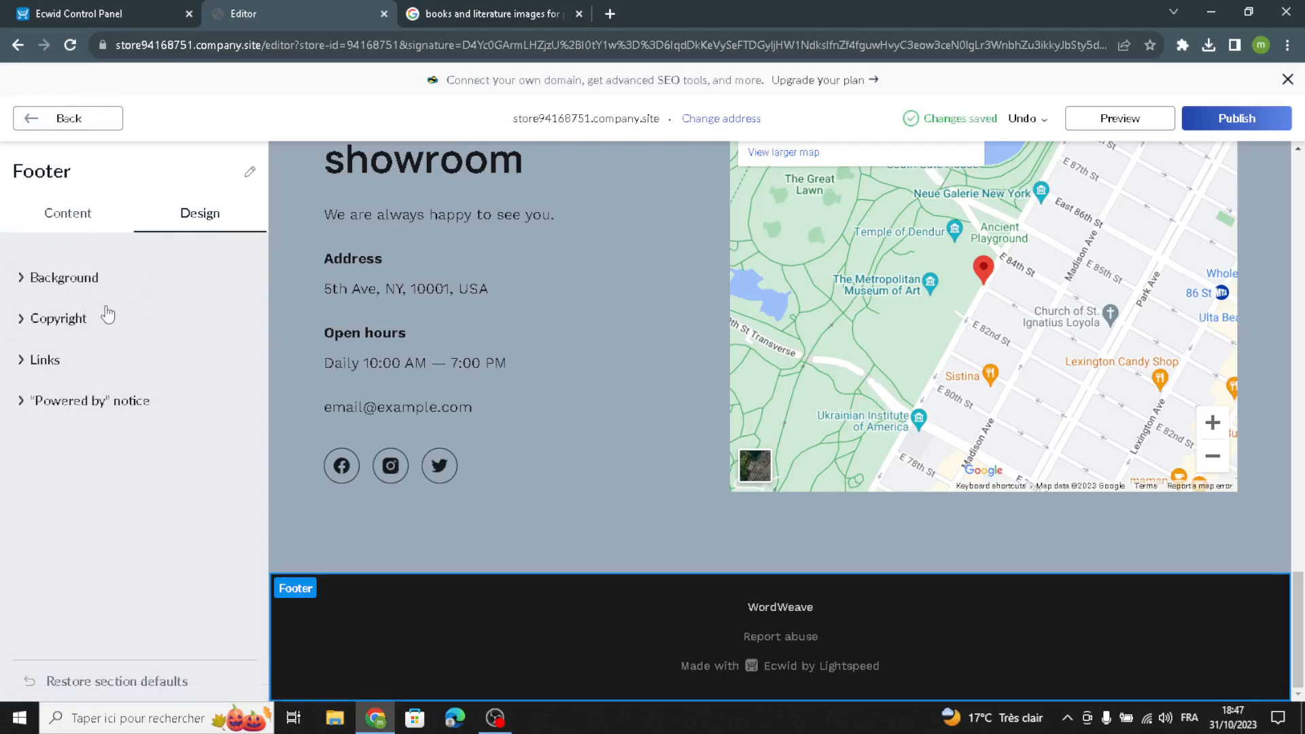
click(65, 124)
click(146, 537)
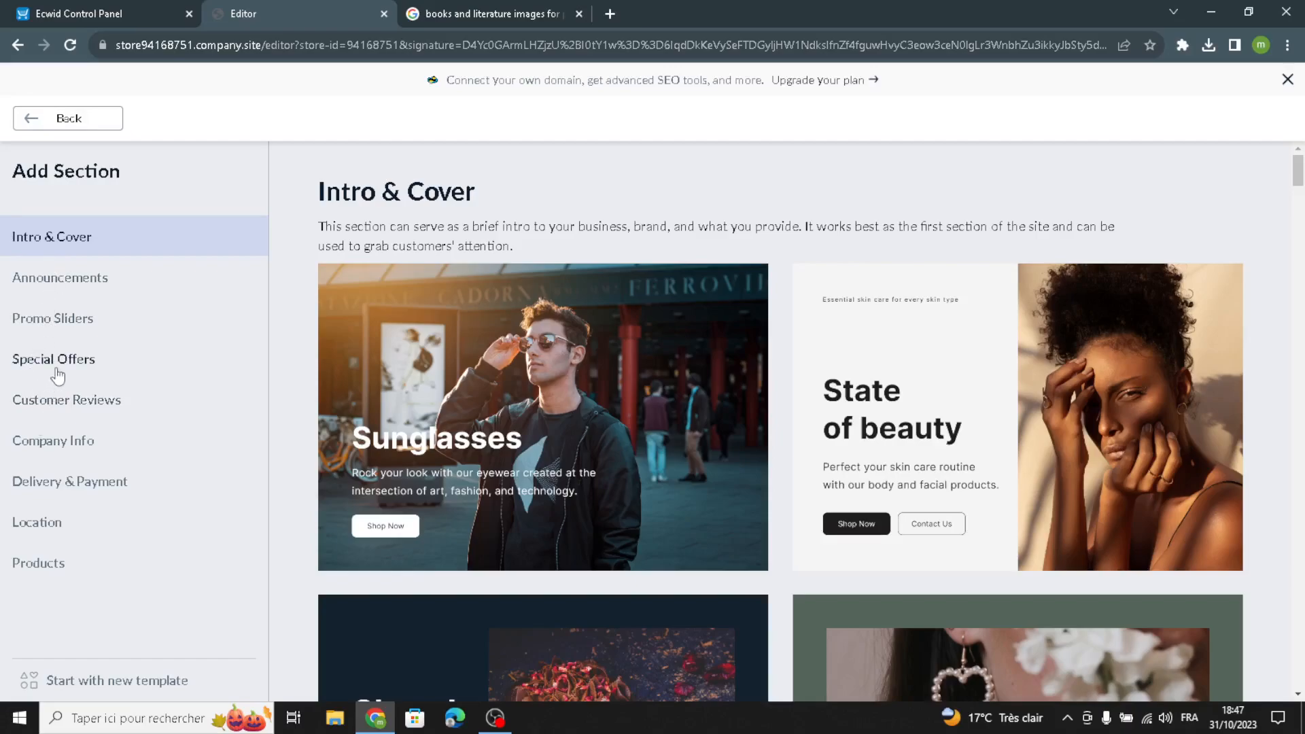
click(68, 118)
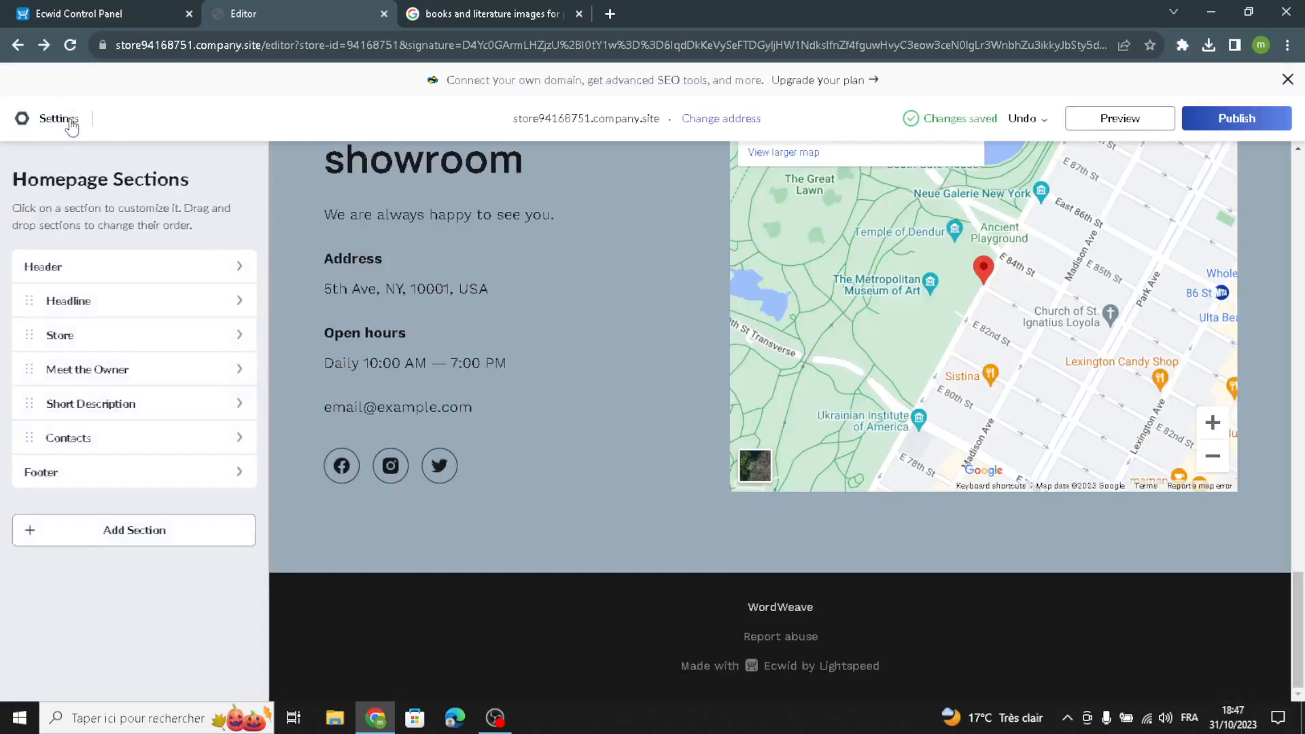
- Publish the customised site and close the Google image search for books and literature
scroll(379, 408, up, 5)
scroll(606, 509, up, 6)
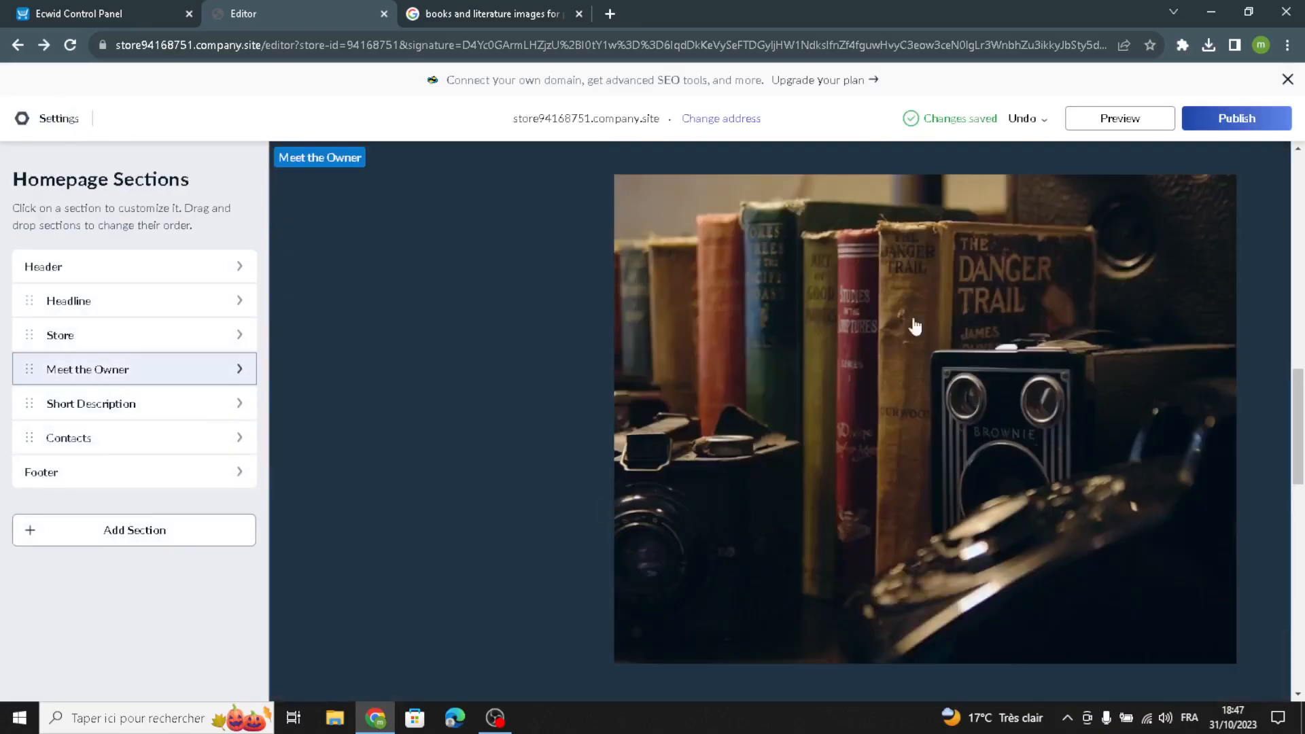
click(1238, 121)
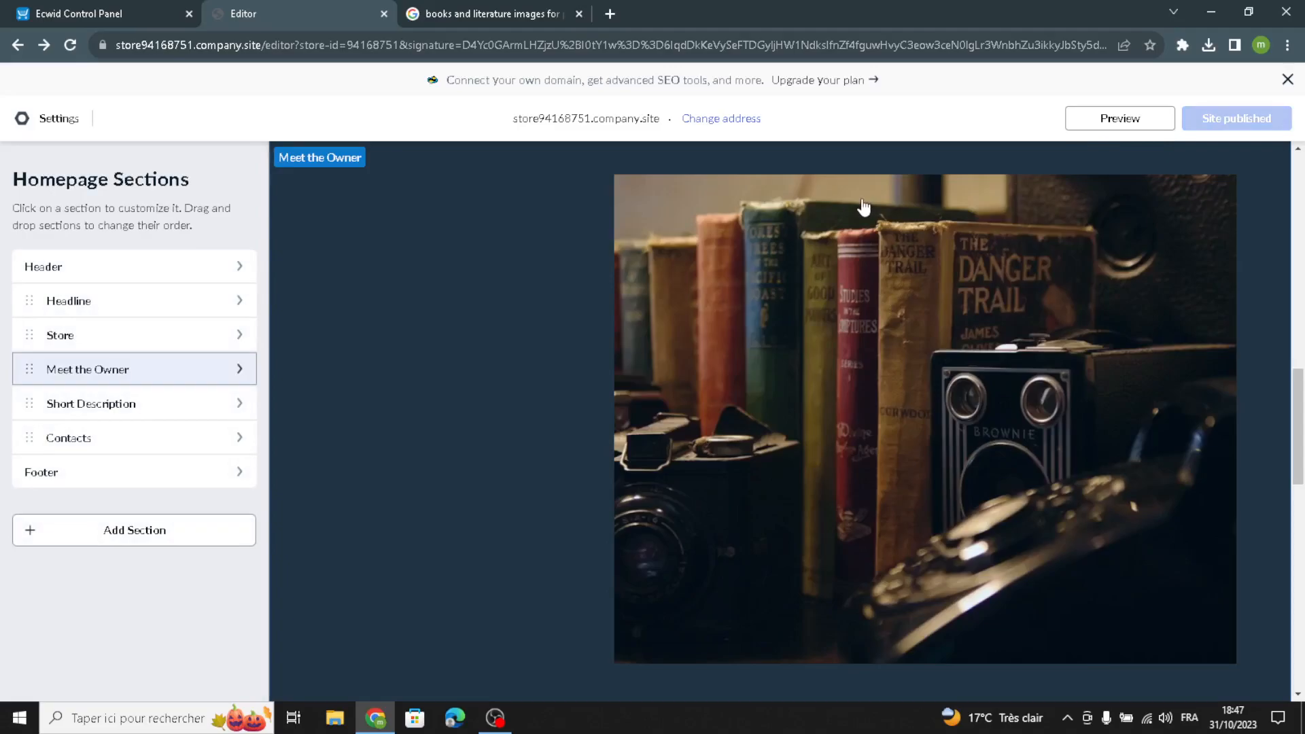
click(578, 13)
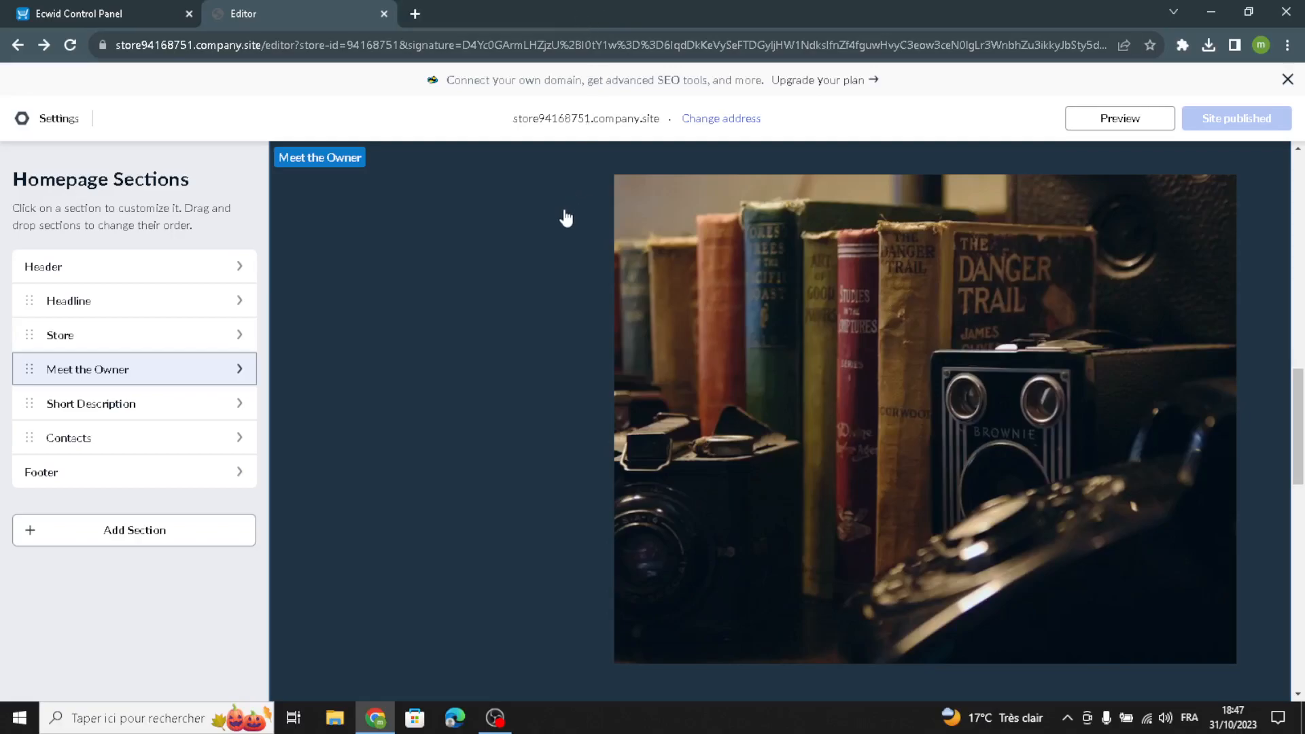